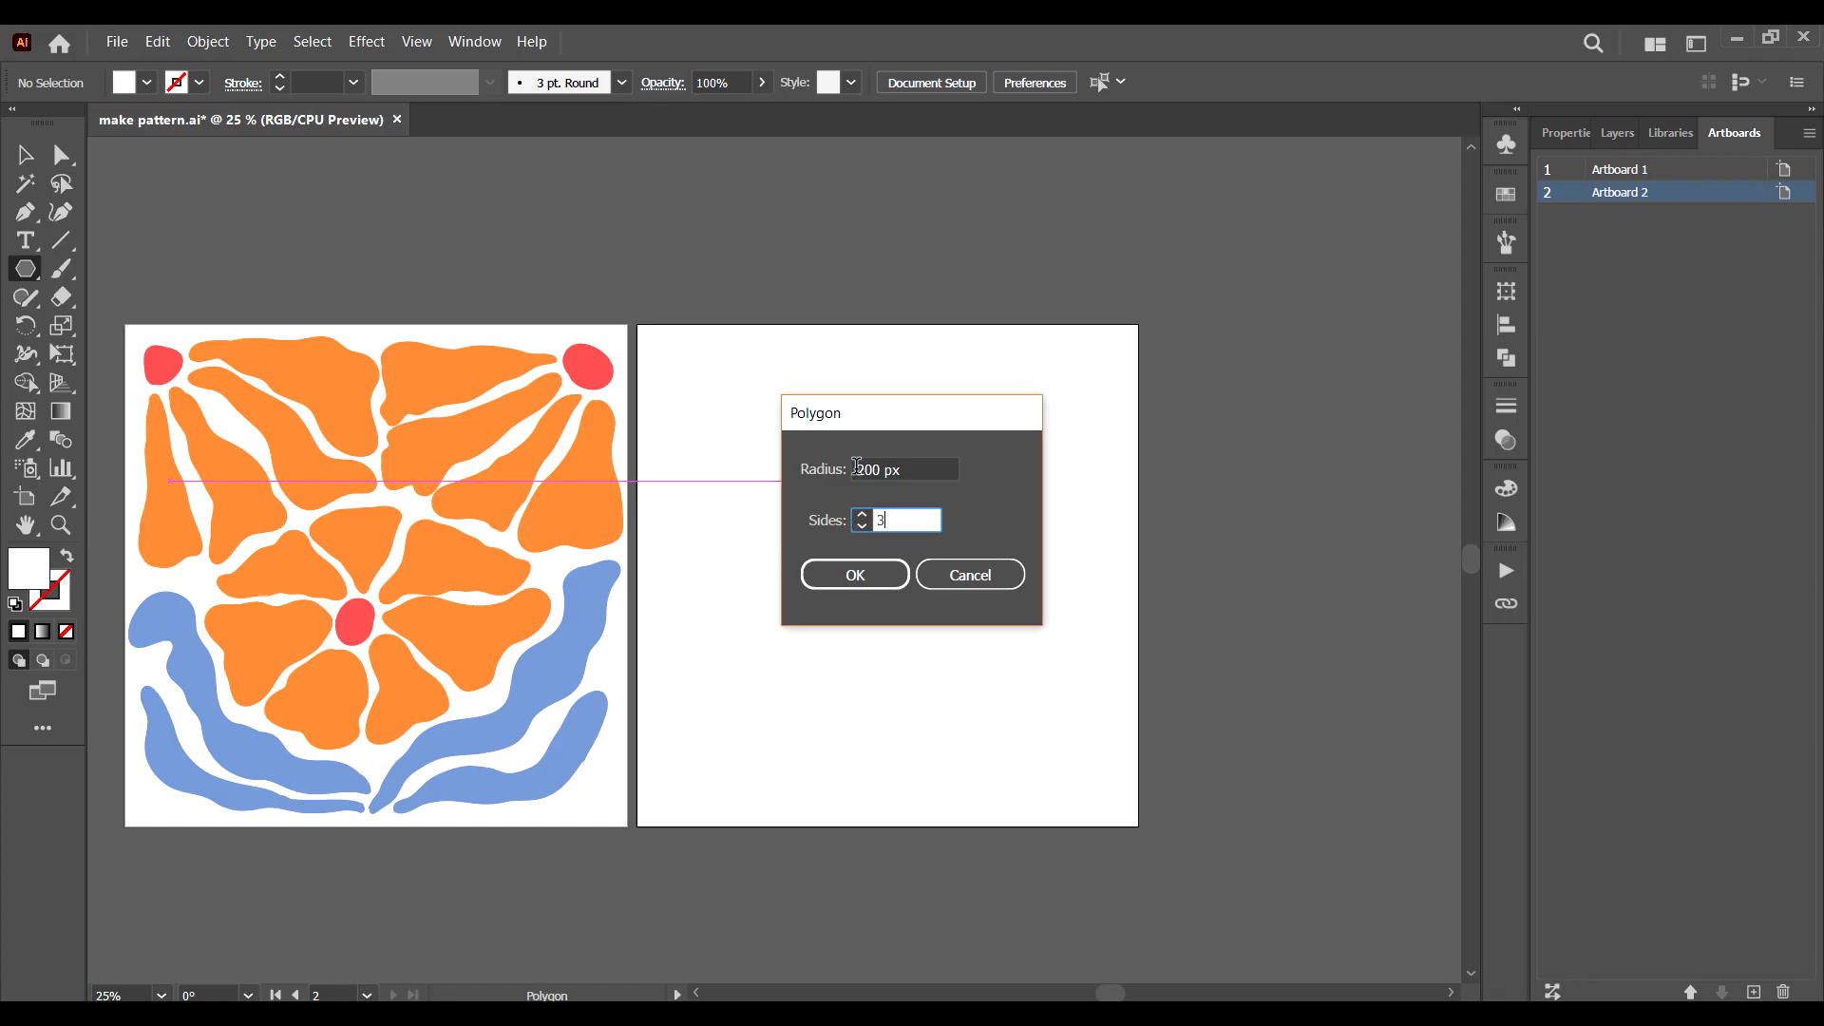
# Create a three-sided polygon with a 200 px radius on the second artboard and fill it with bright blue.
pyautogui.click(882, 469)
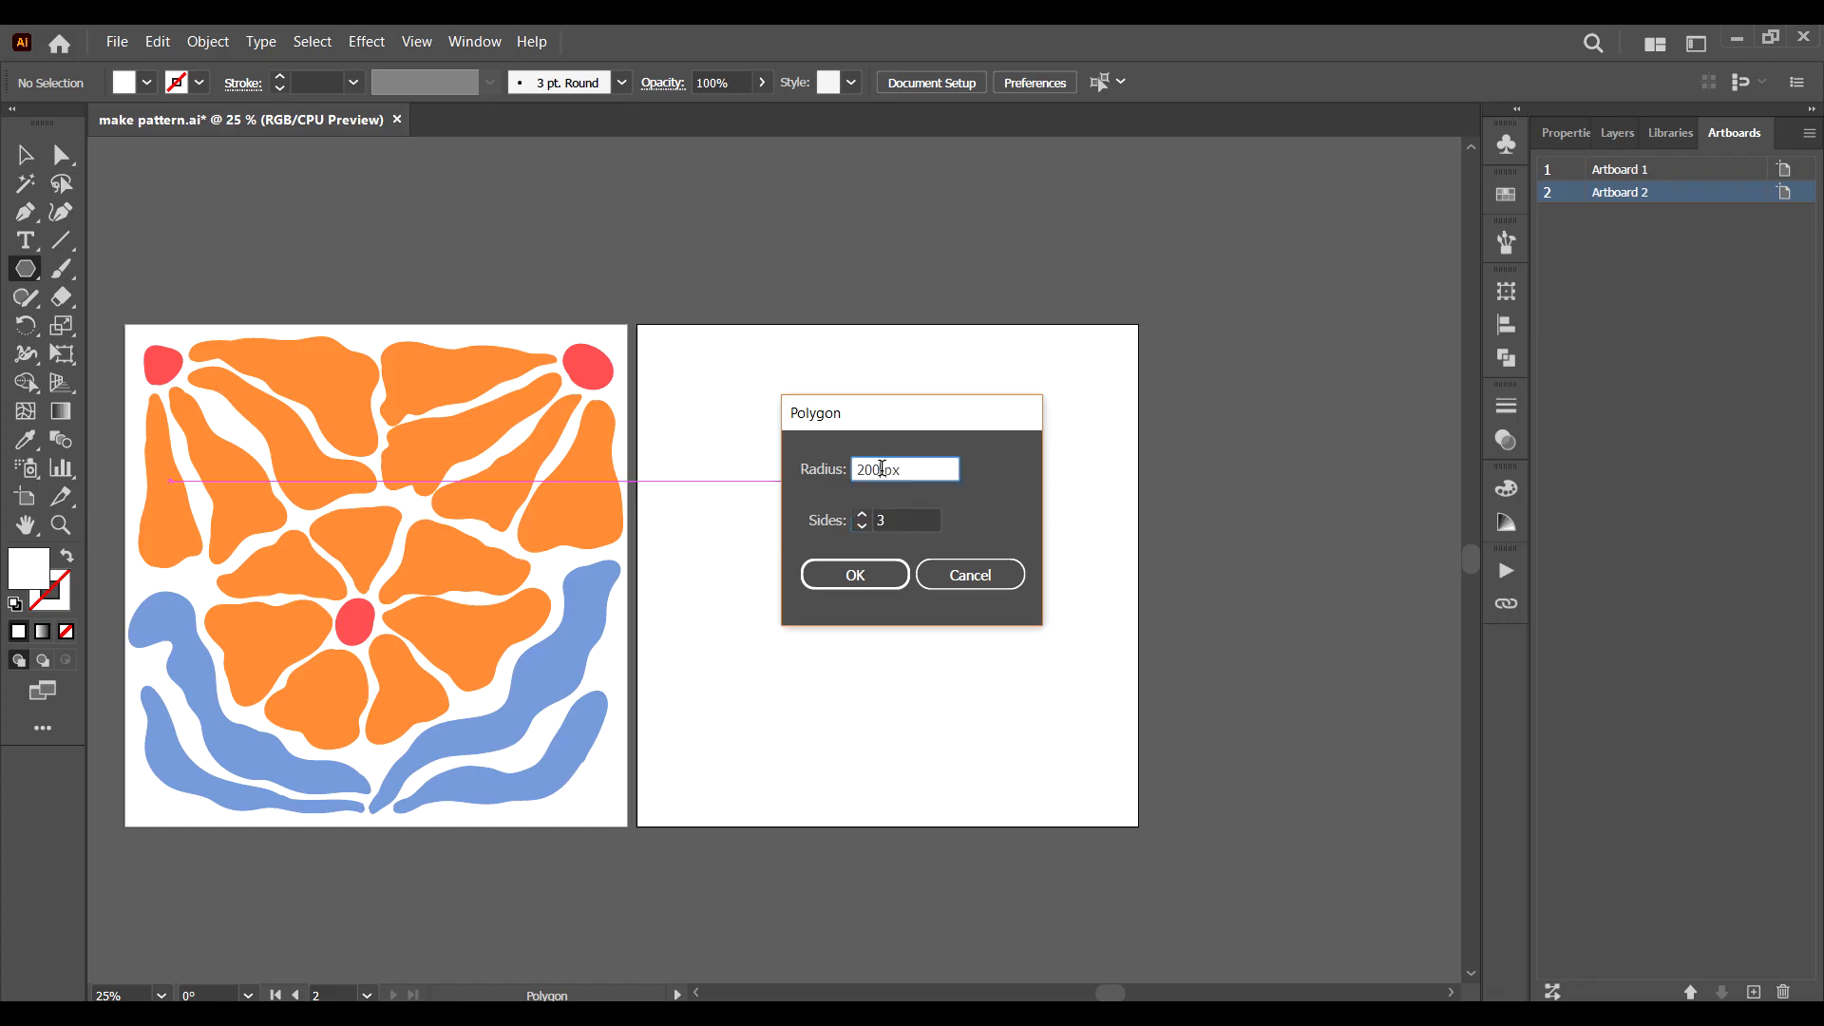
pyautogui.click(872, 584)
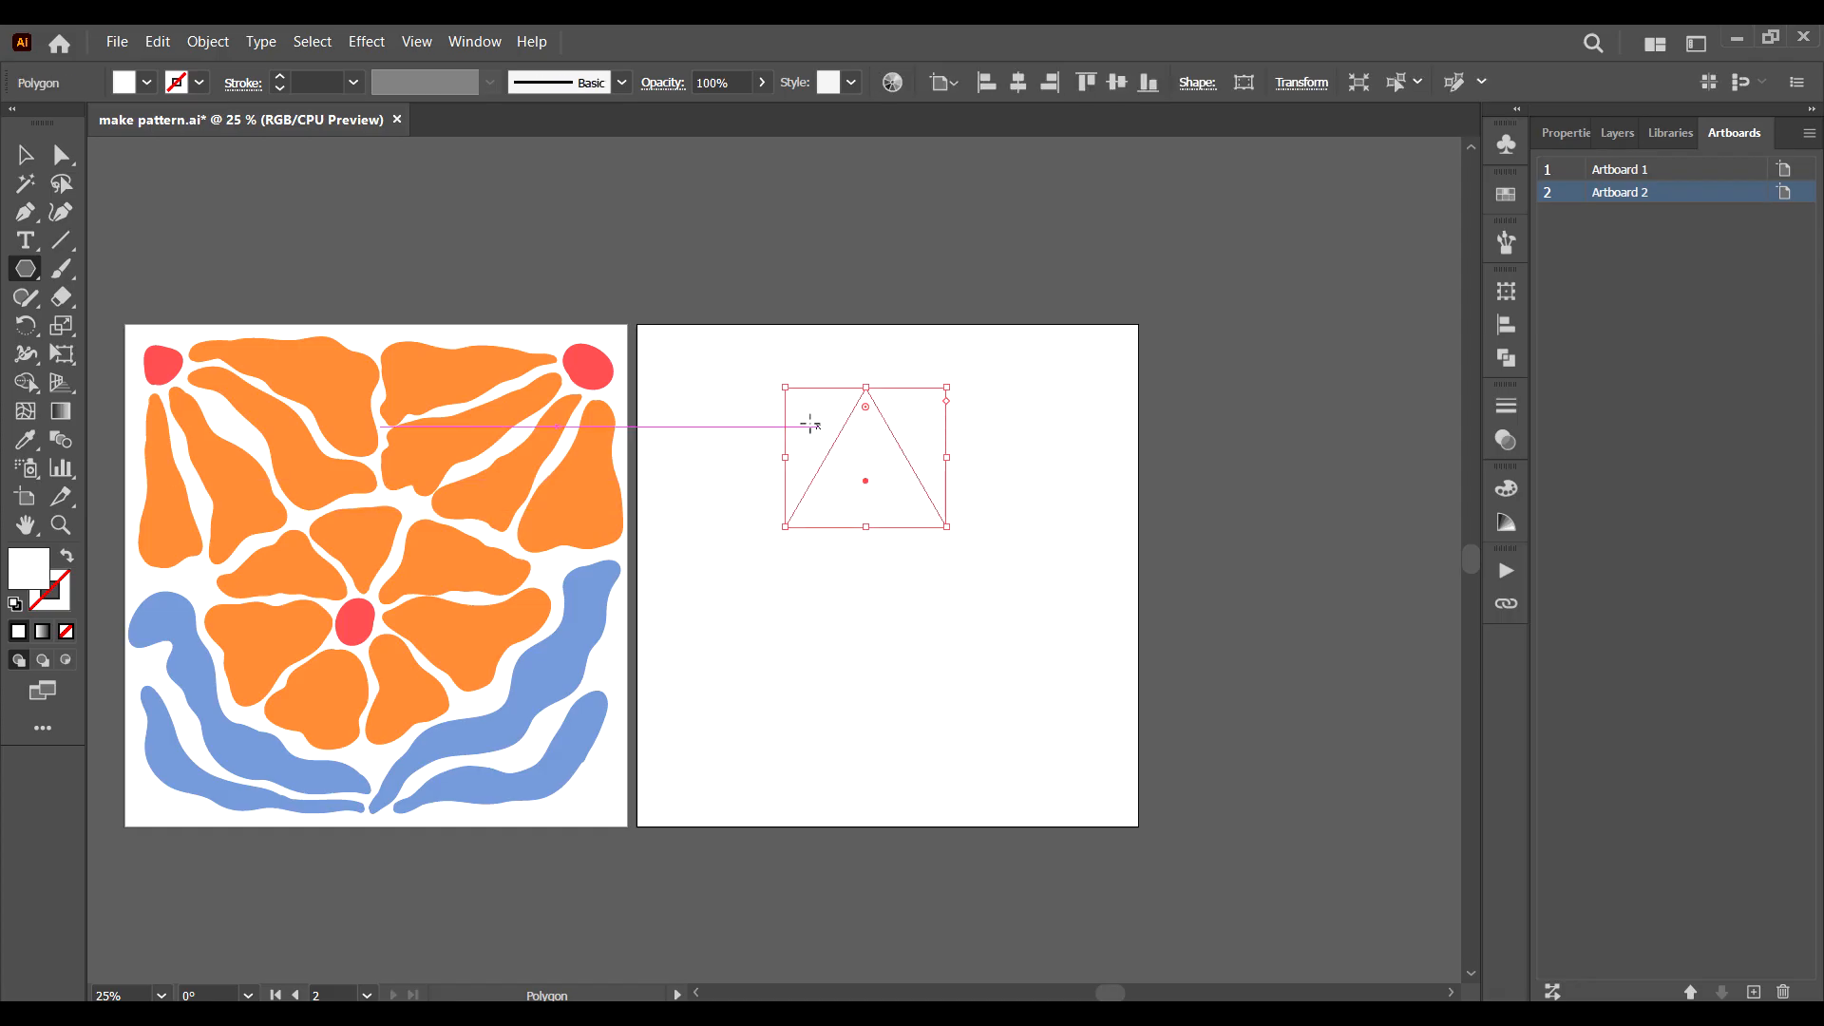
pyautogui.doubleClick(43, 573)
pyautogui.write('cc4c4c')
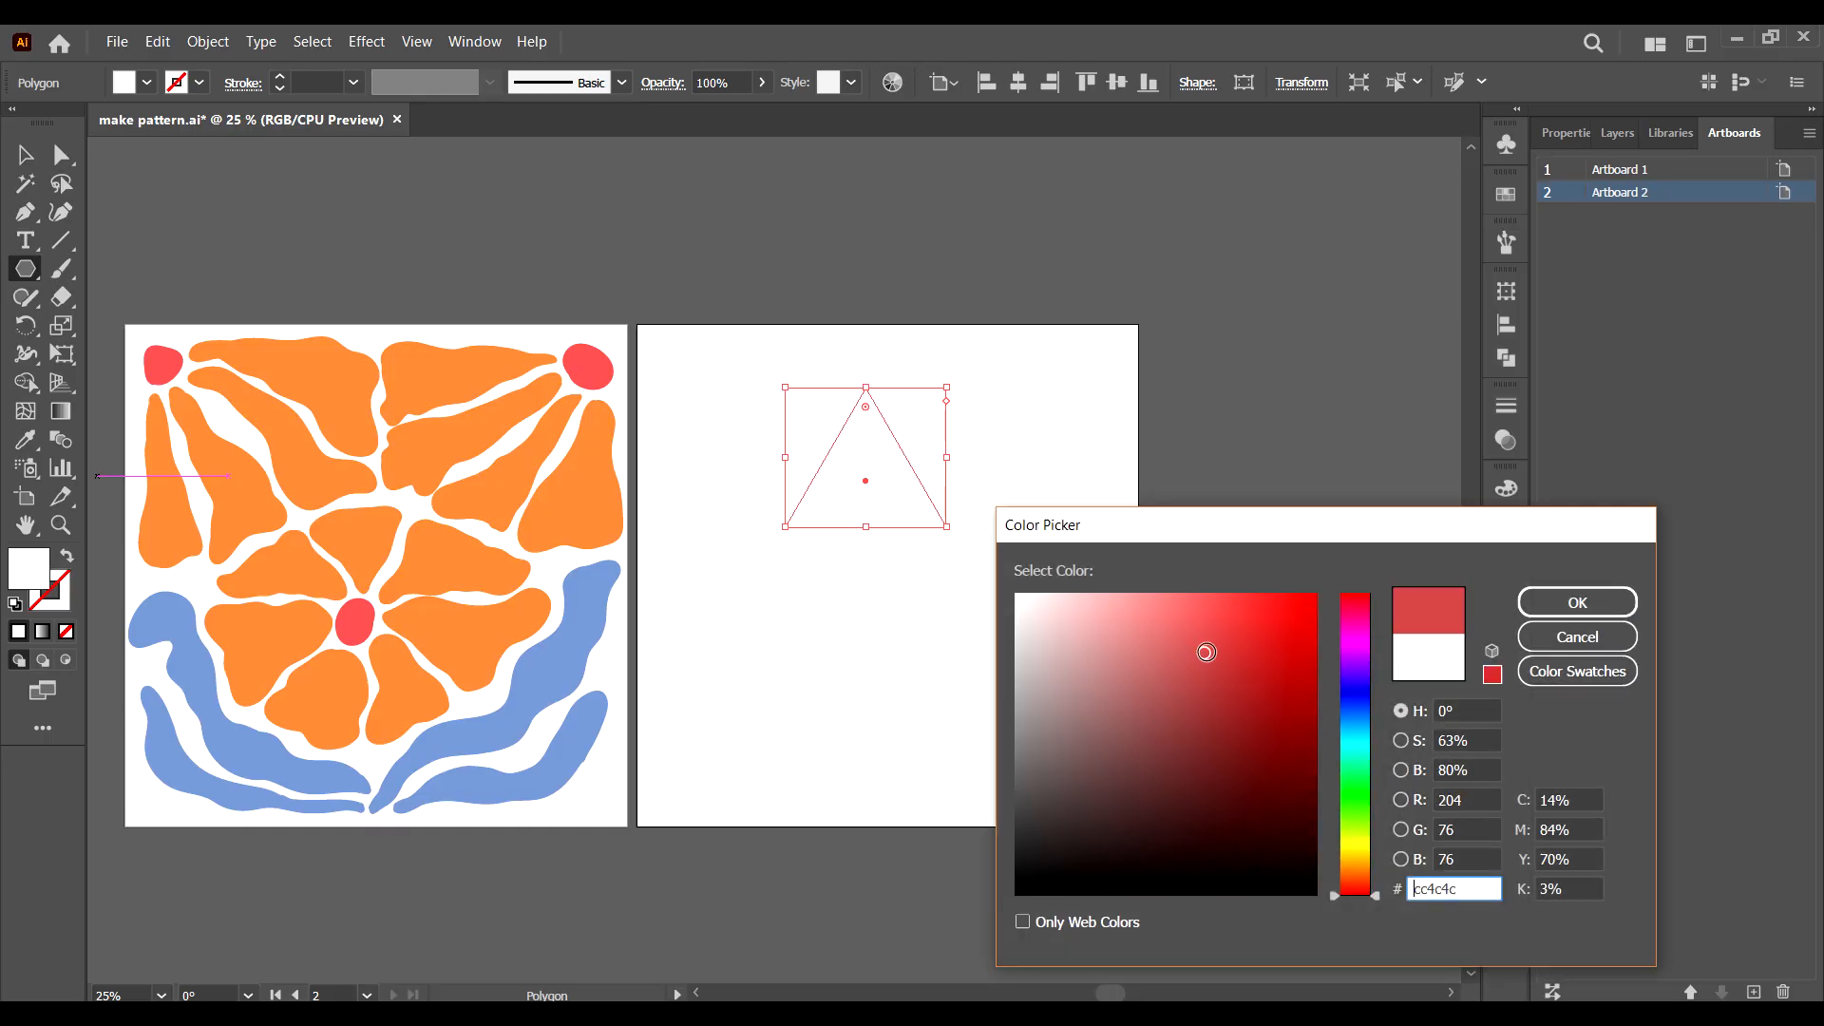
pyautogui.click(1349, 710)
pyautogui.click(1240, 727)
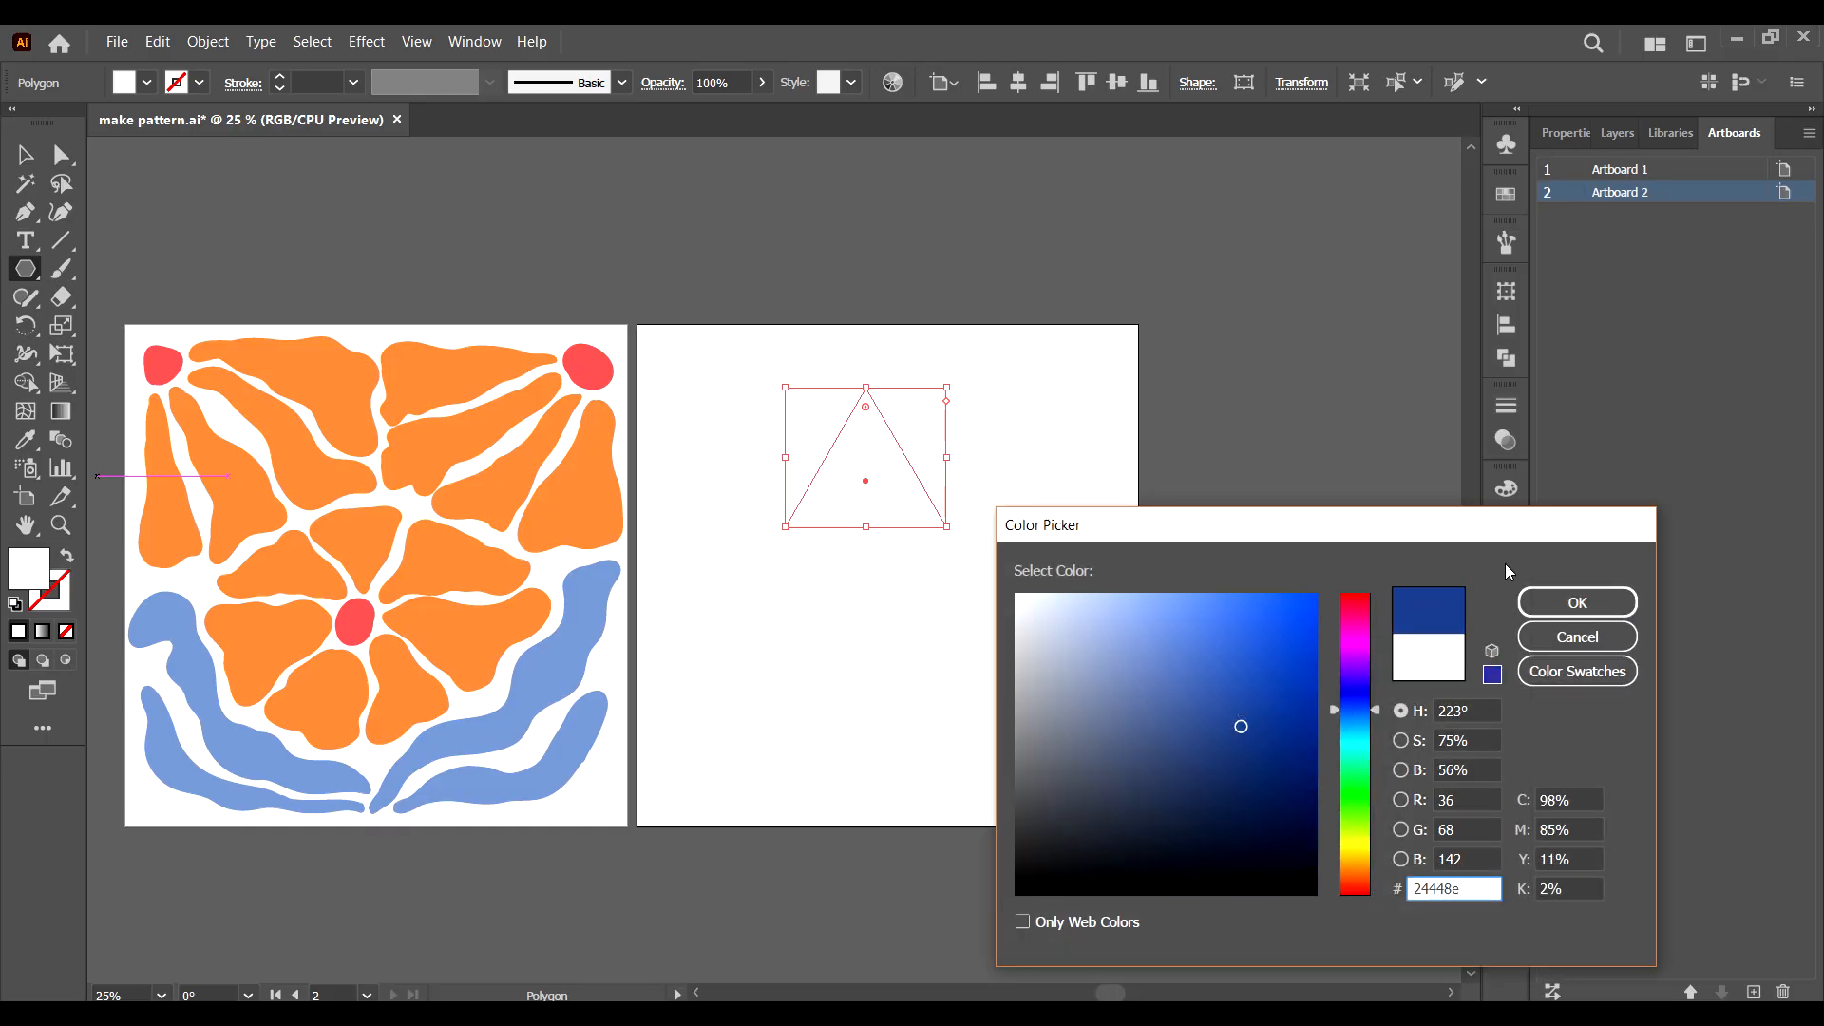
pyautogui.click(1254, 642)
pyautogui.click(1573, 602)
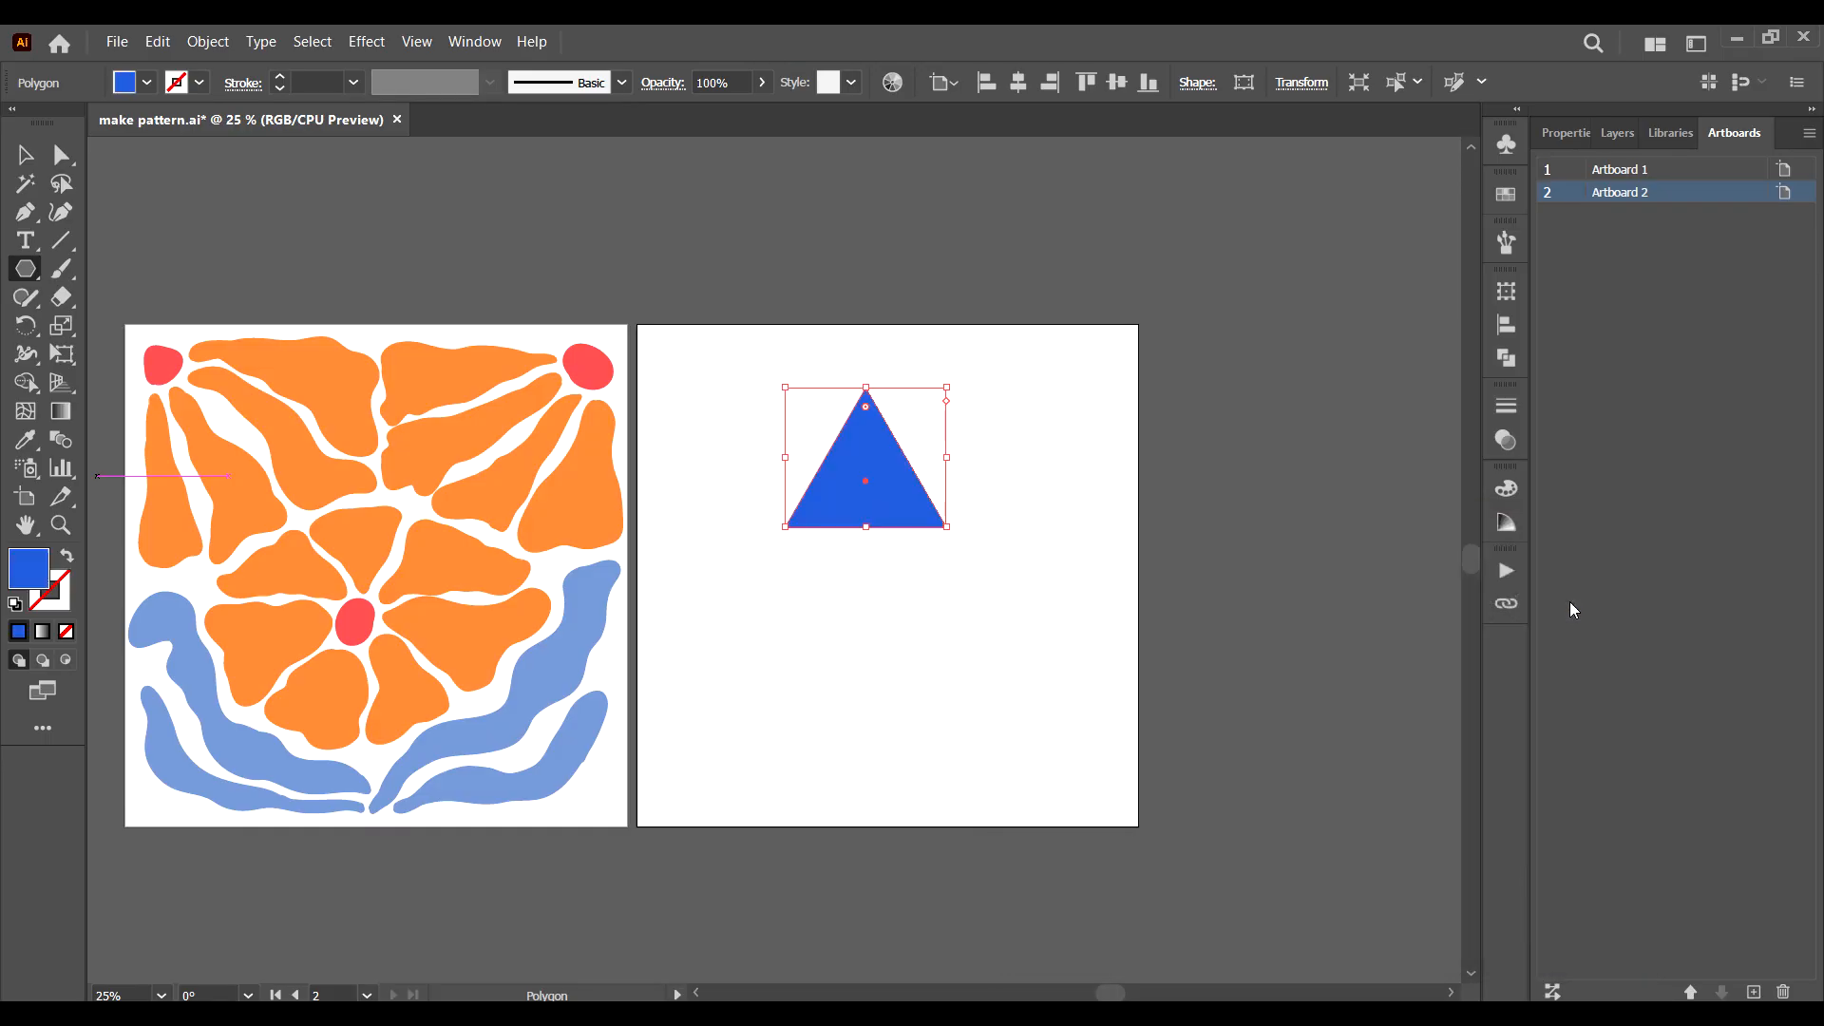
pyautogui.click(26, 154)
pyautogui.click(994, 637)
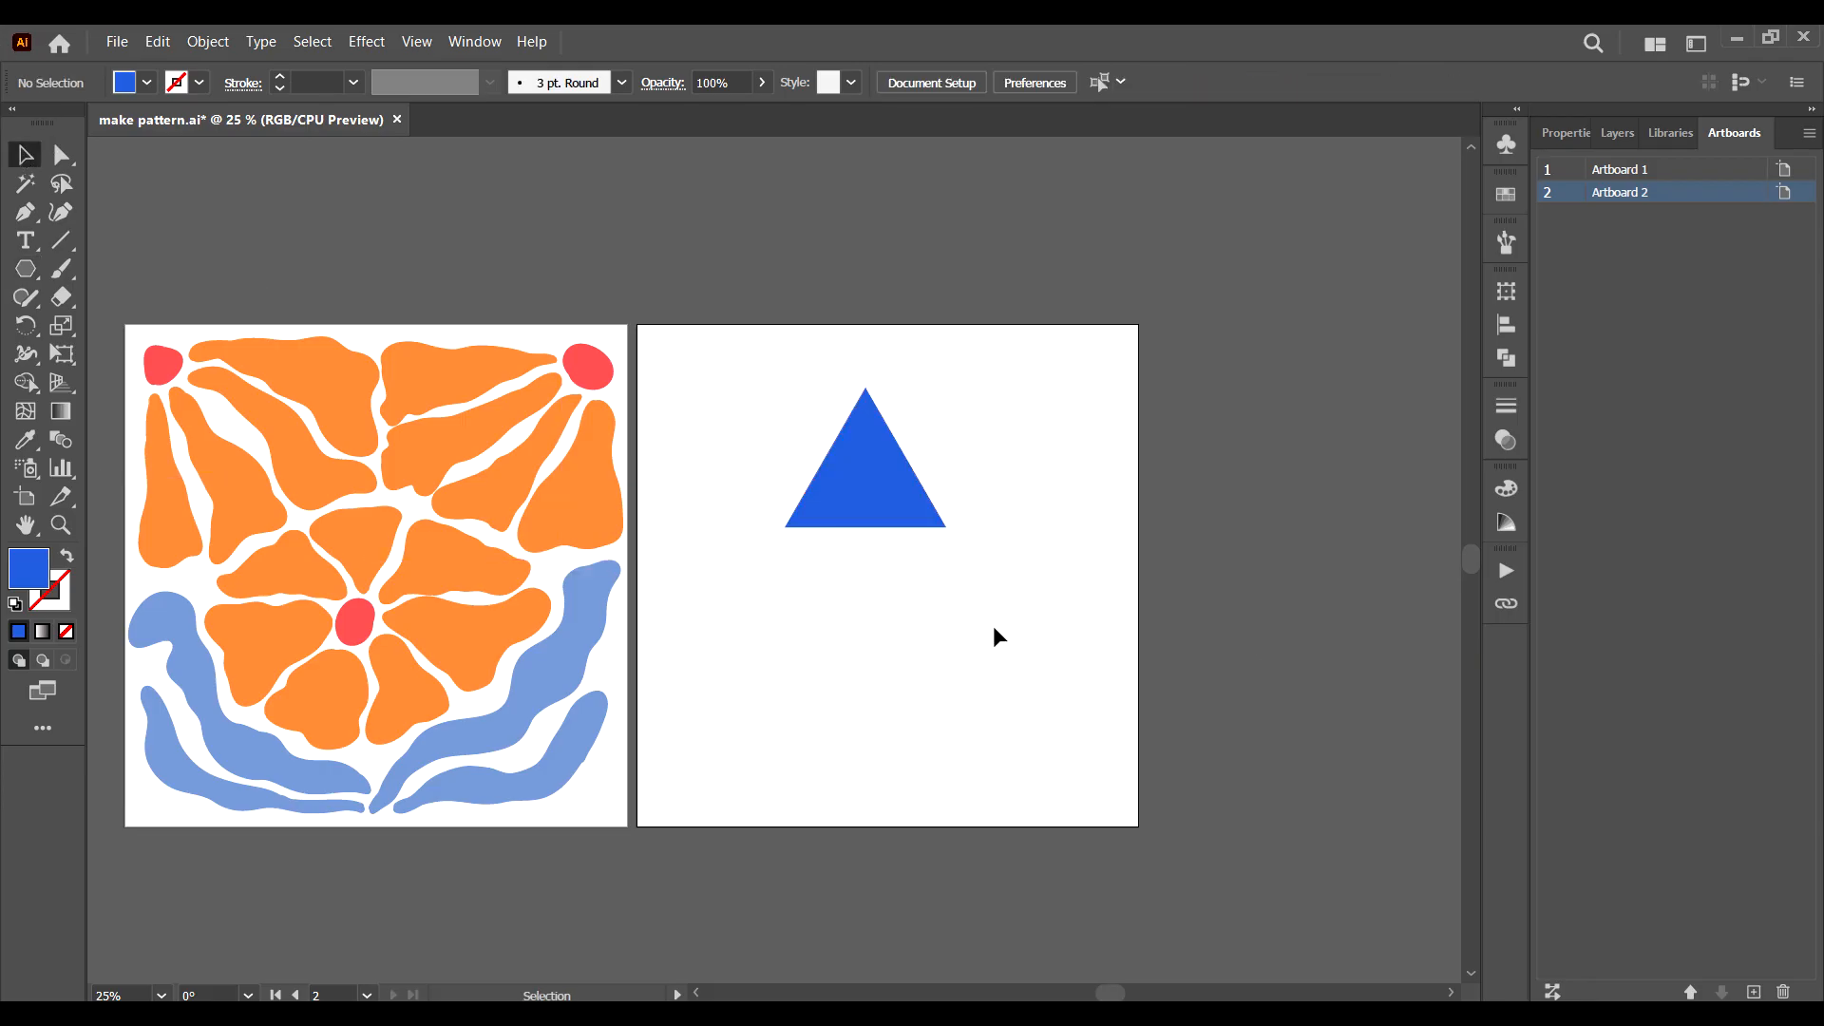
# Draw a vertical line from the triangle's apex down to the middle of its base.
pyautogui.click(61, 239)
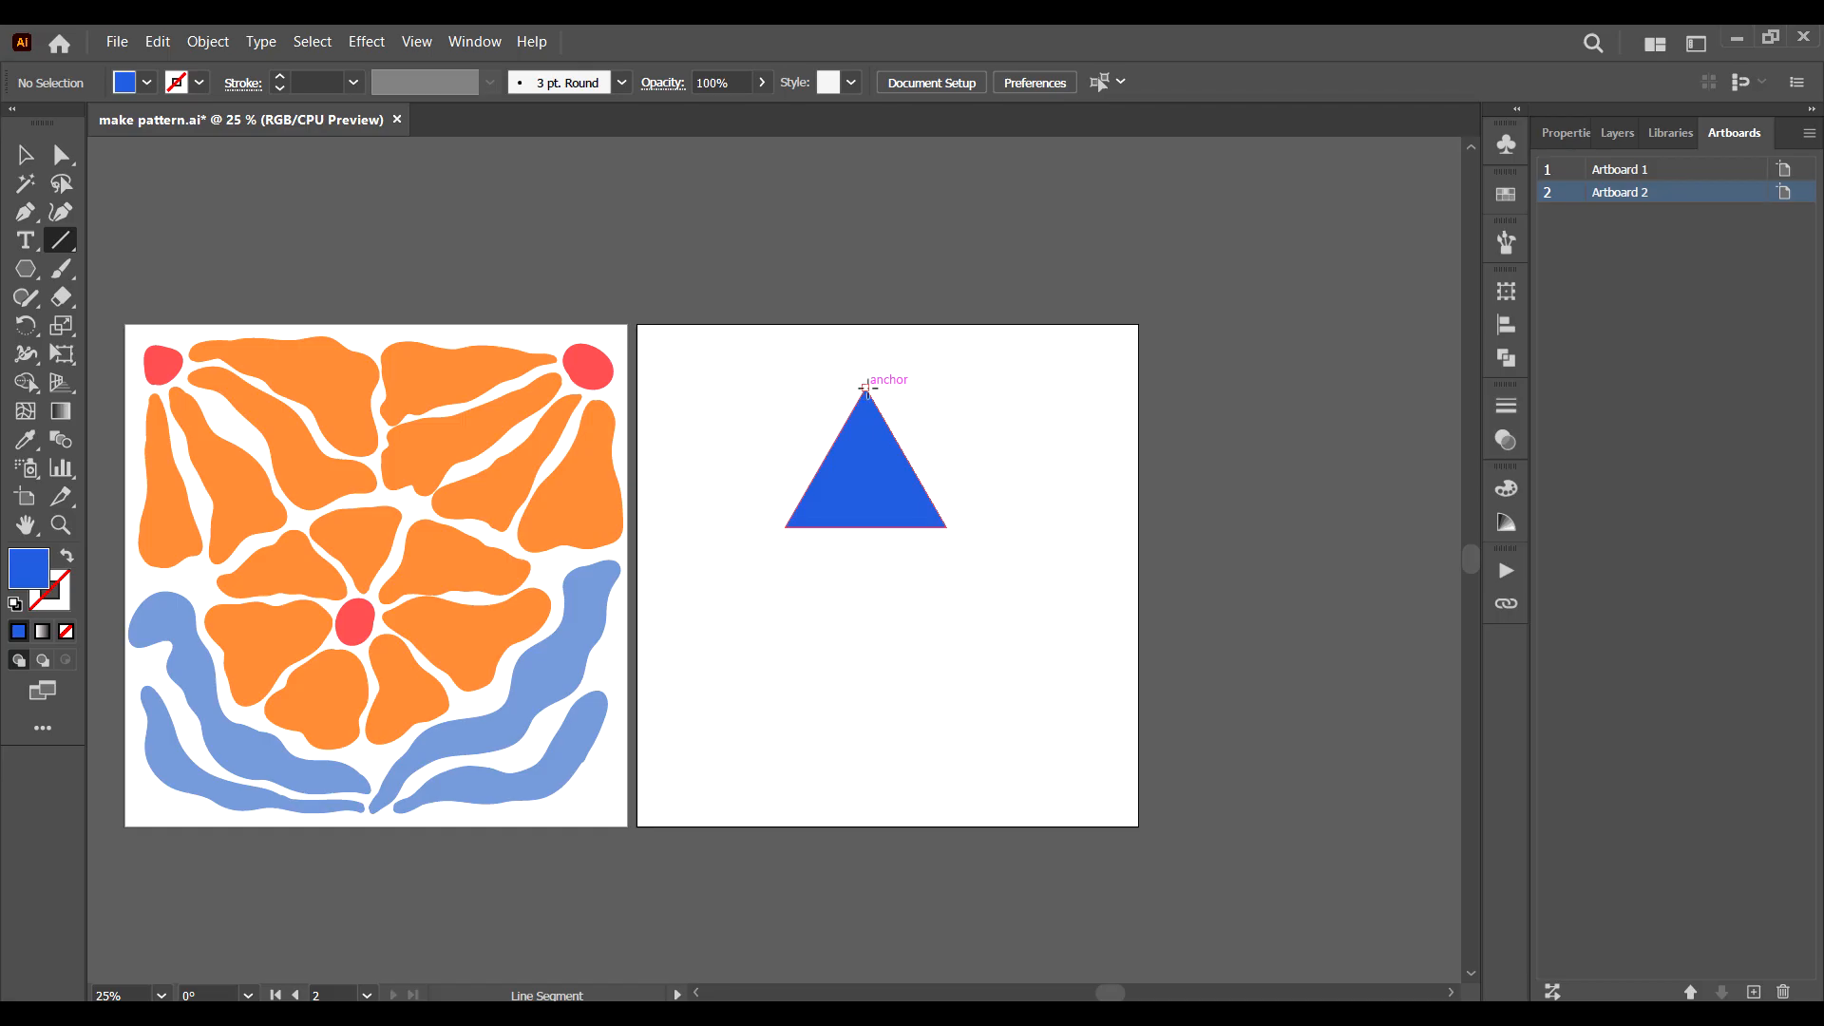
pyautogui.moveTo(865, 387); pyautogui.dragTo(866, 529)
pyautogui.click(25, 154)
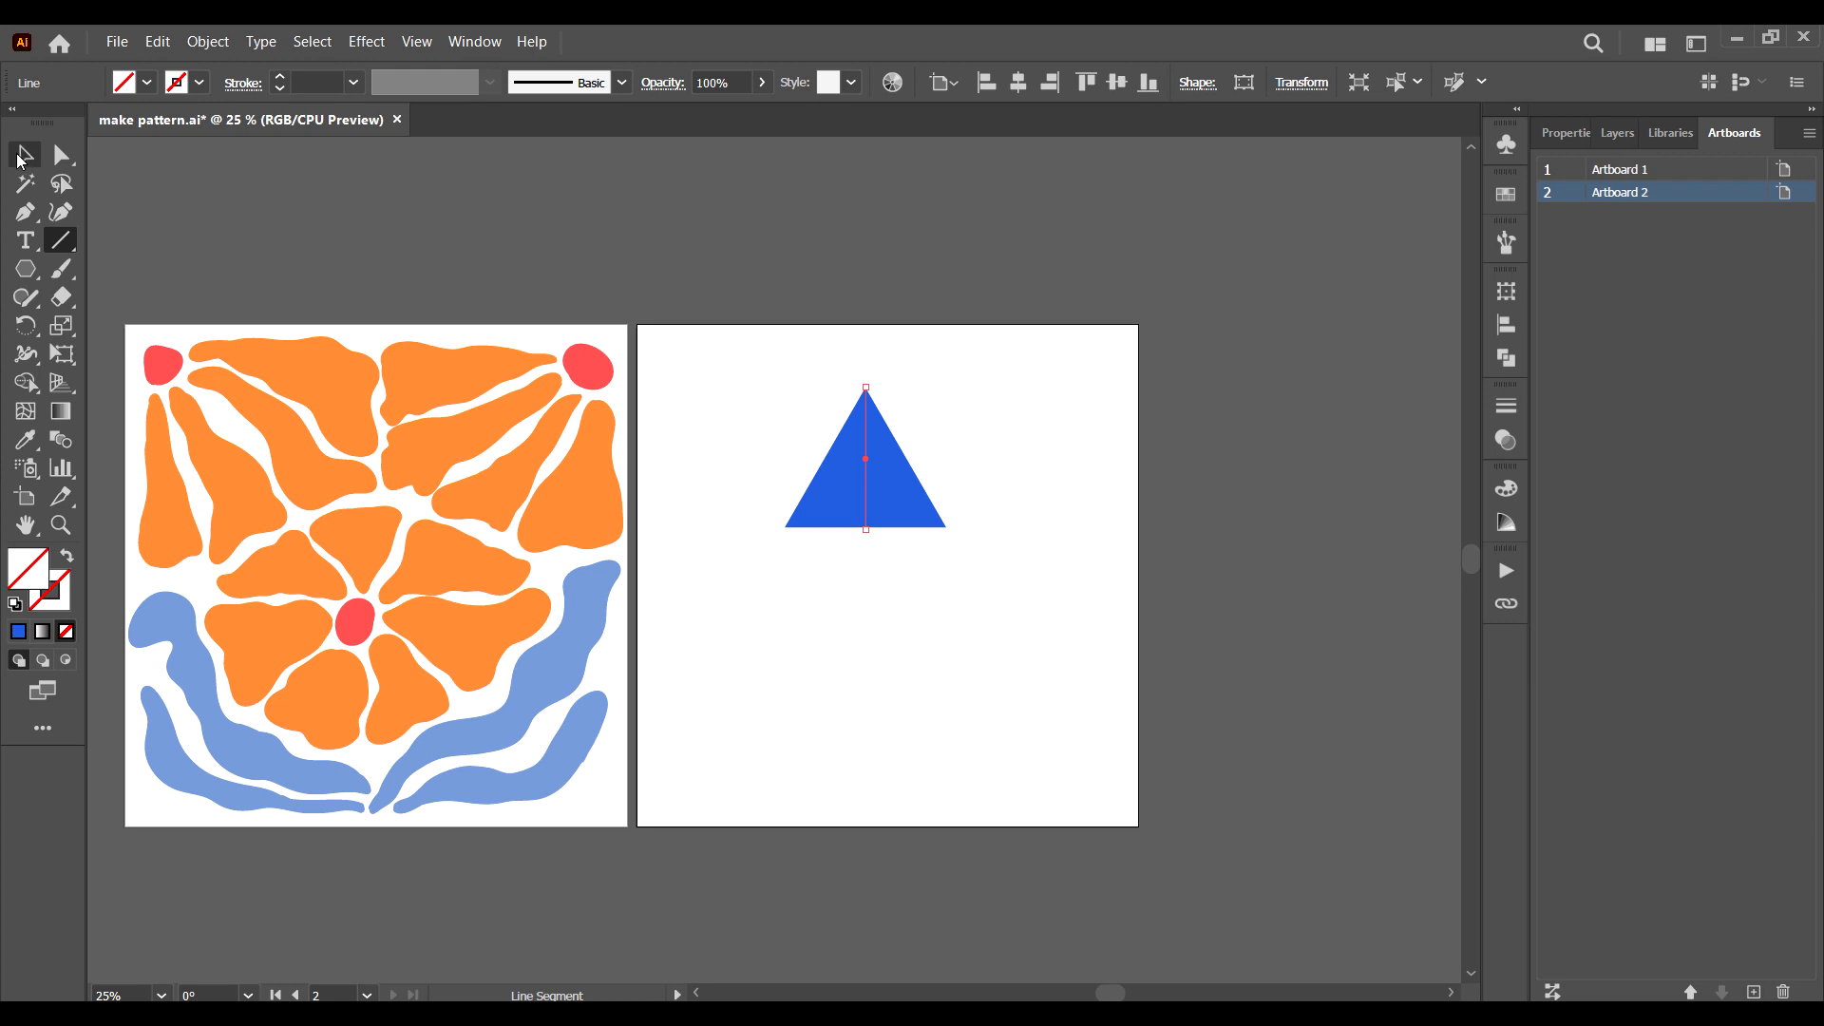
pyautogui.click(1030, 455)
# Divide the triangle along the vertical line with Pathfinder and ungroup the resulting halves.
pyautogui.moveTo(972, 363); pyautogui.dragTo(720, 625)
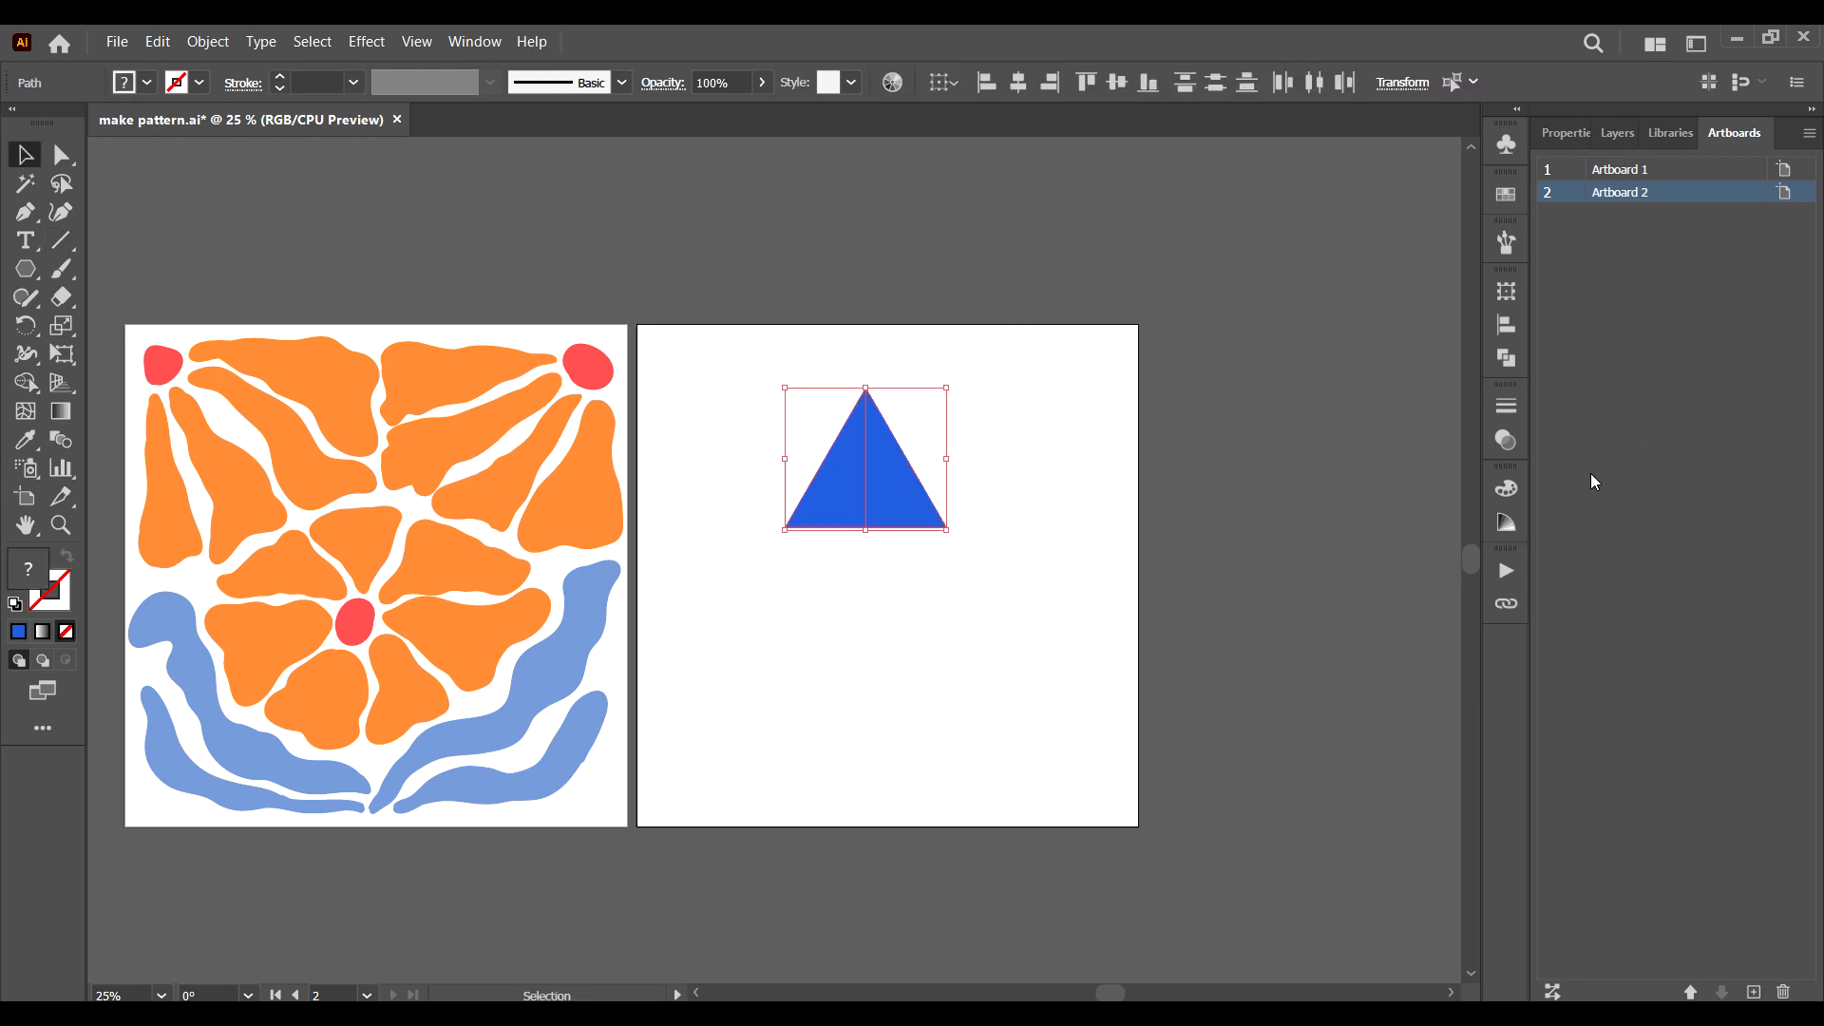
pyautogui.click(1507, 357)
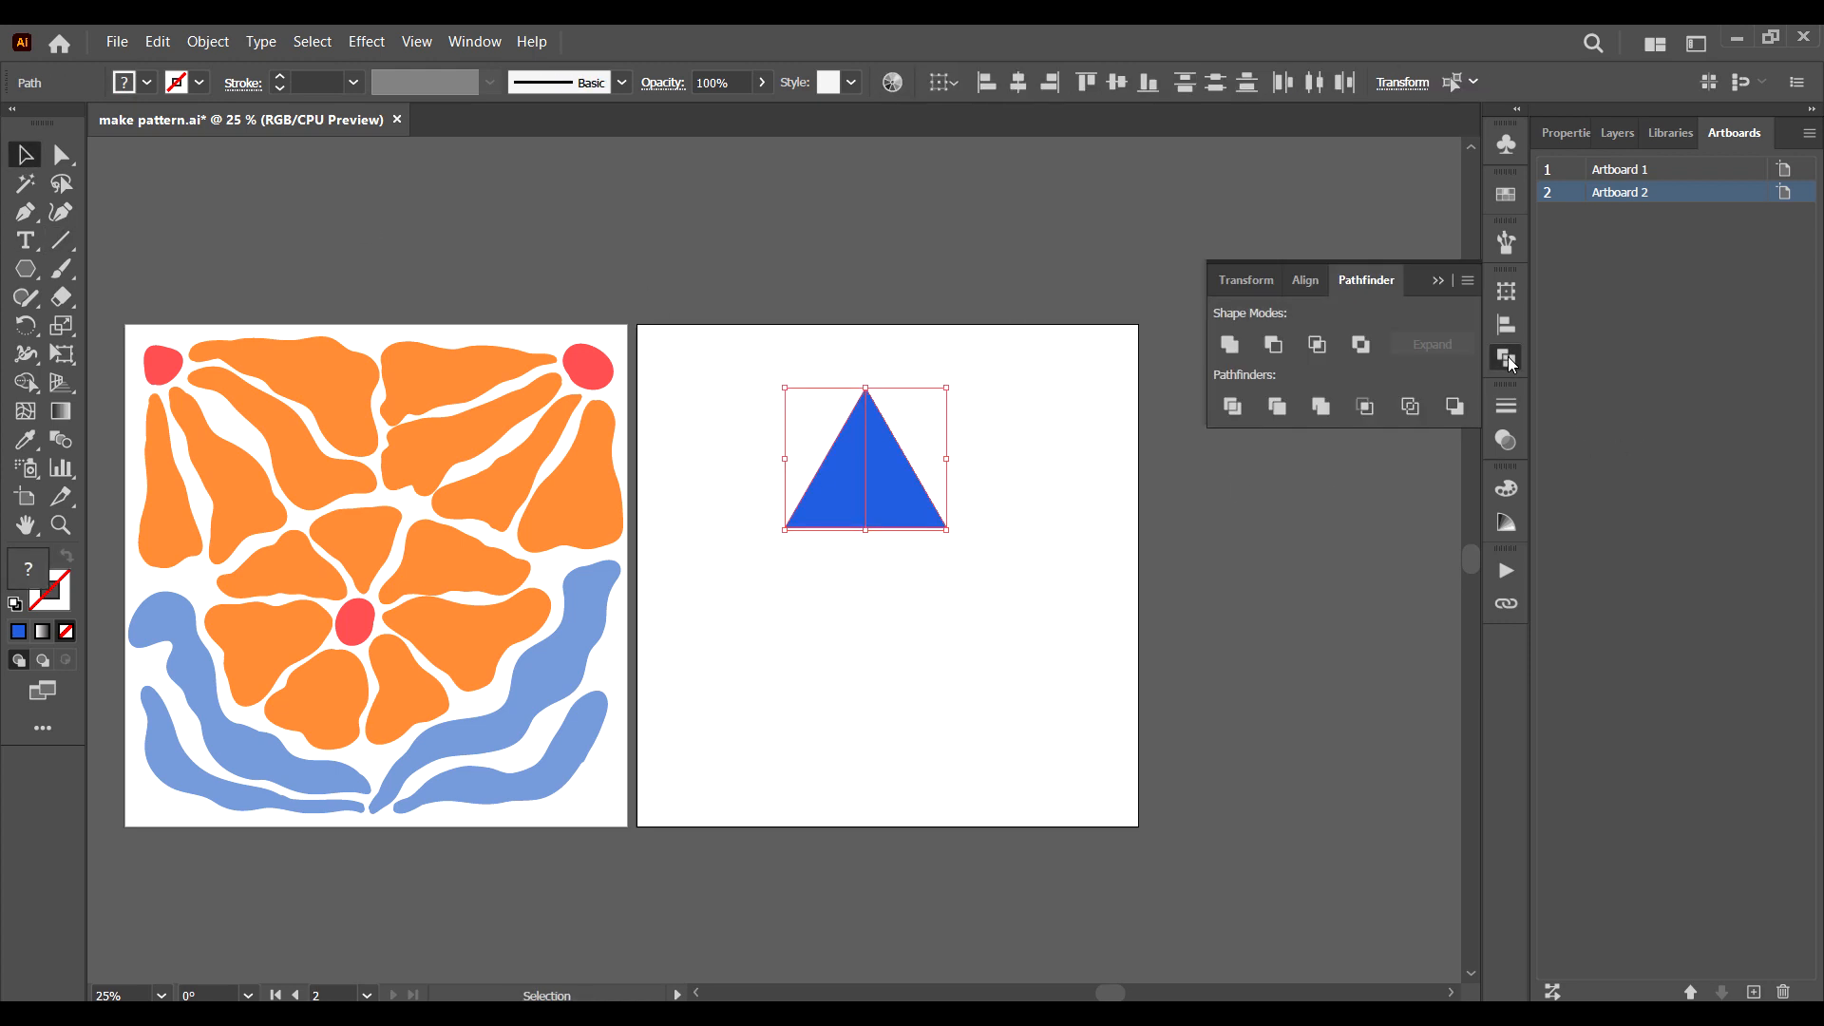
pyautogui.click(1229, 408)
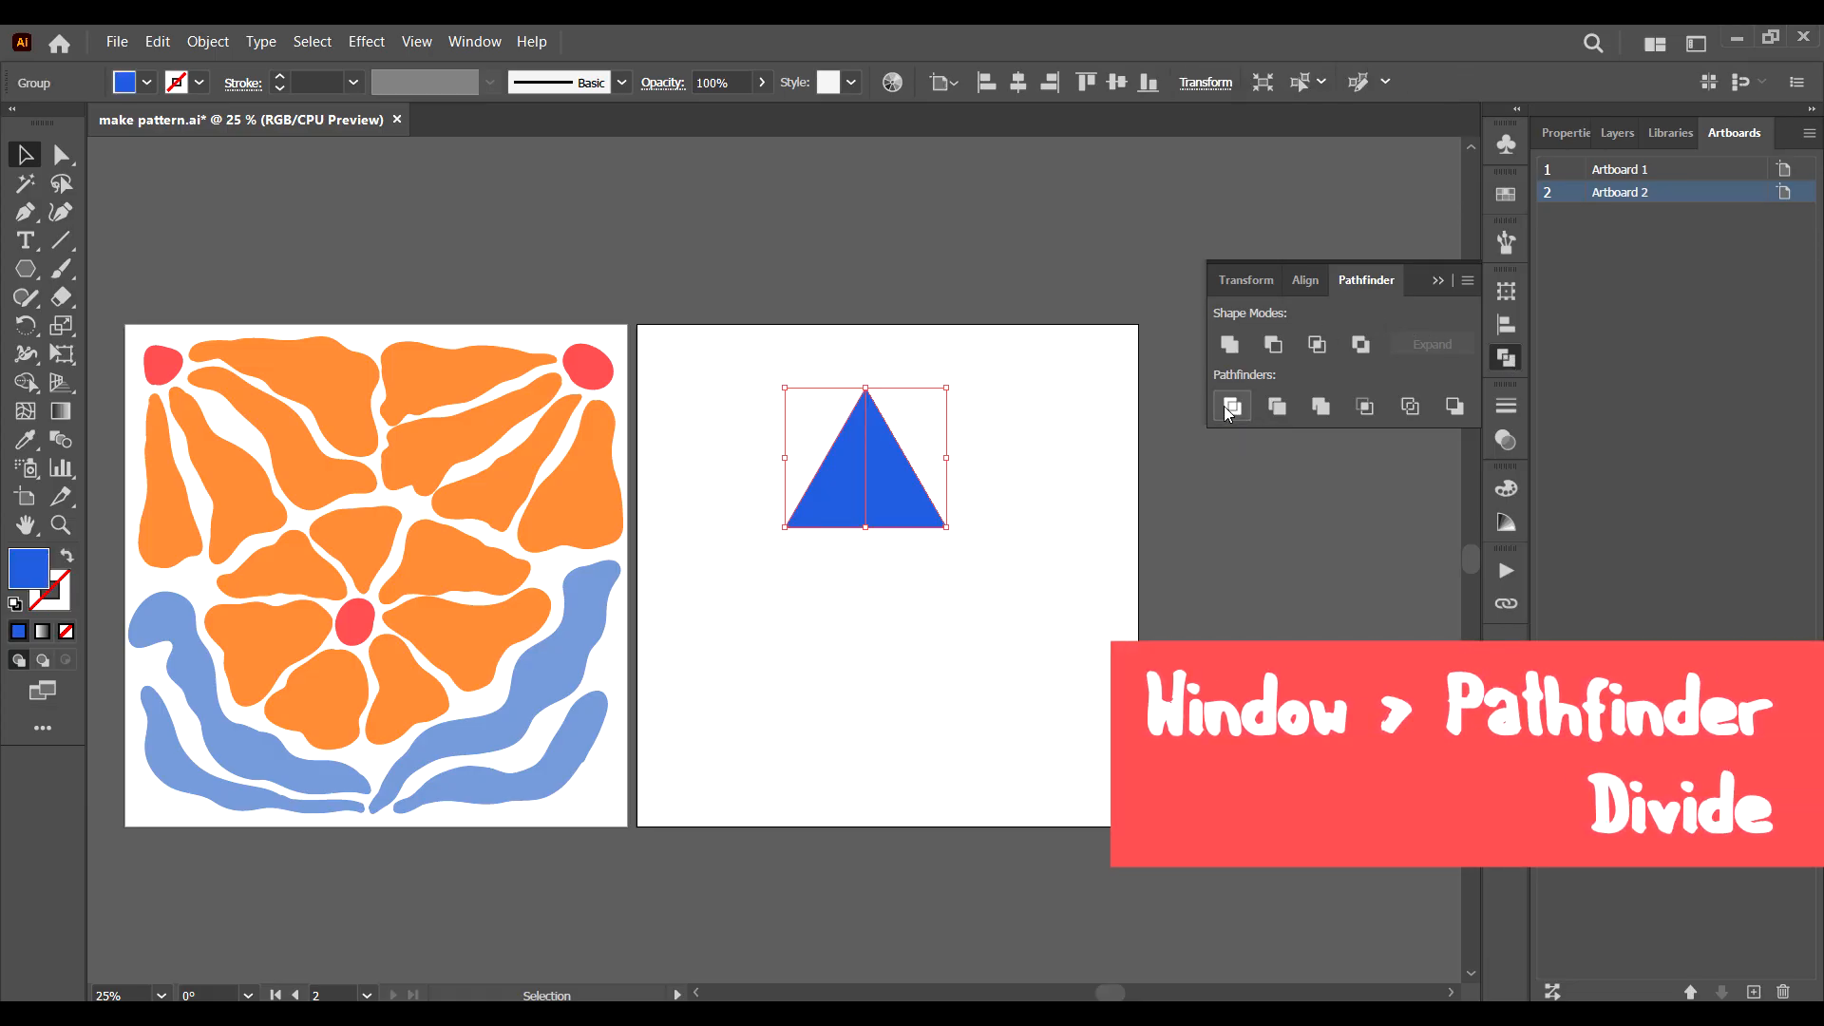
pyautogui.rightClick(900, 504)
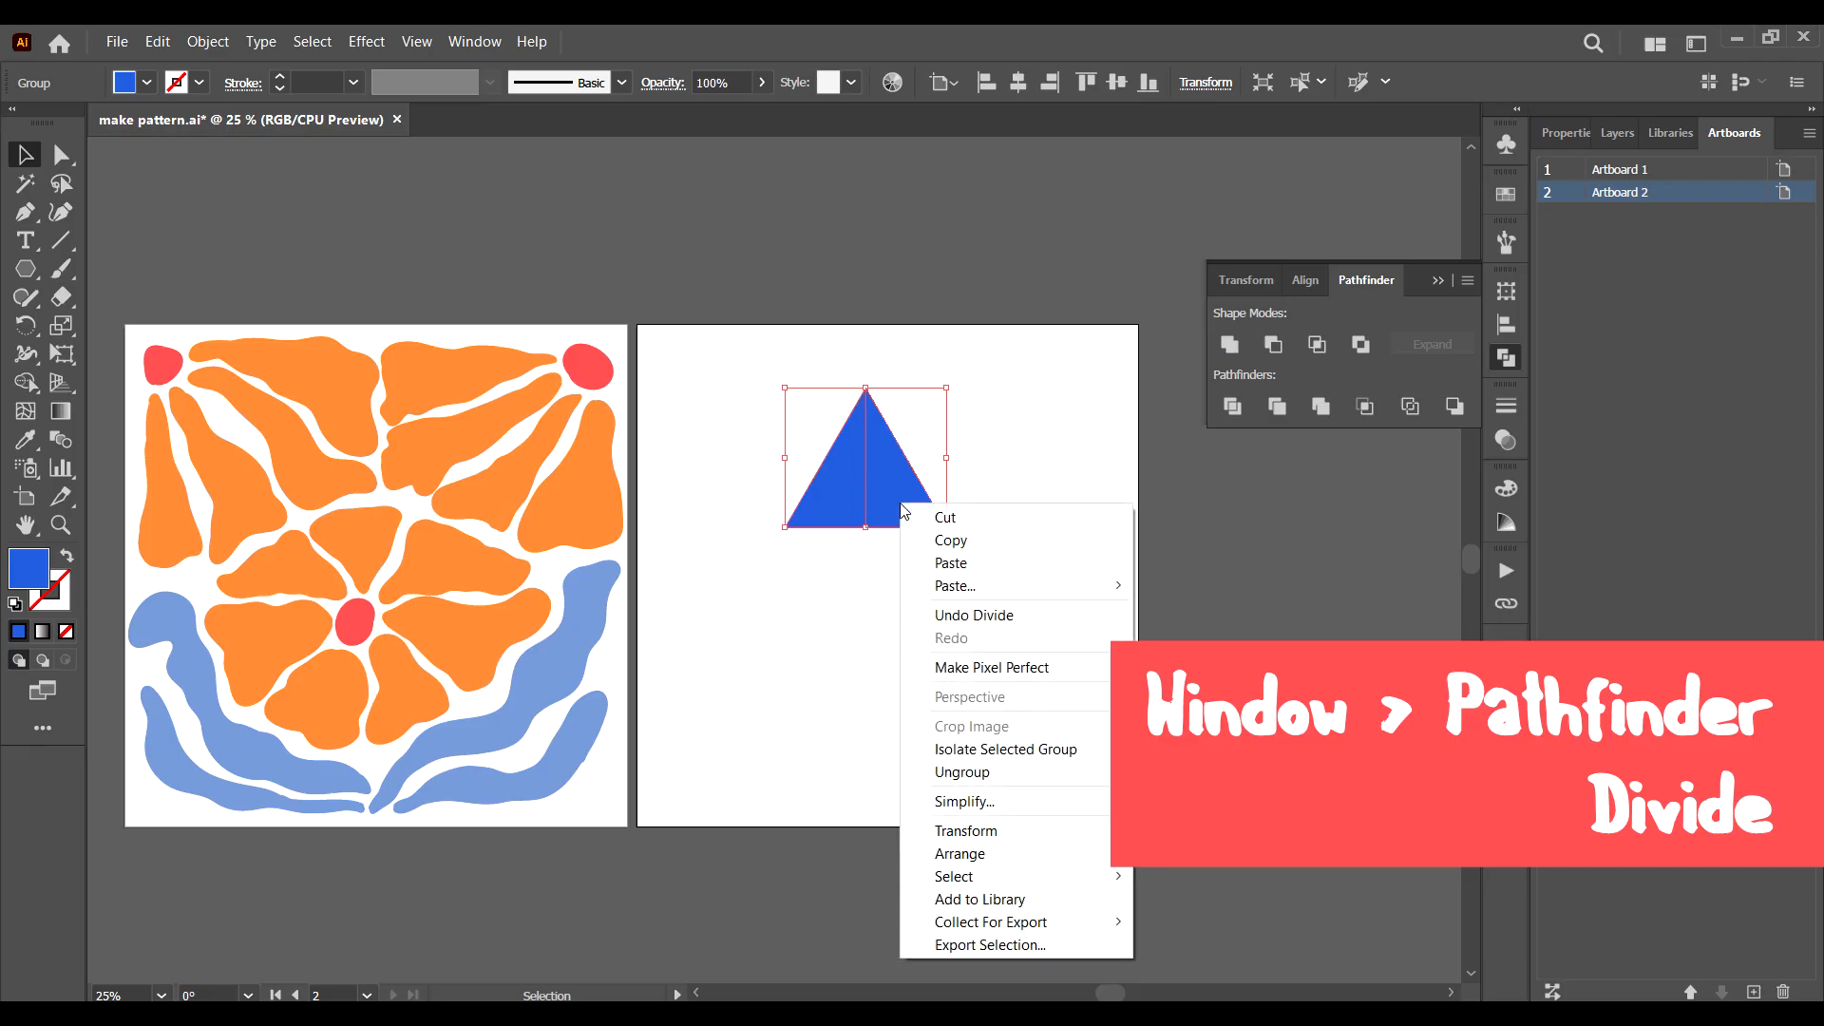
pyautogui.click(977, 773)
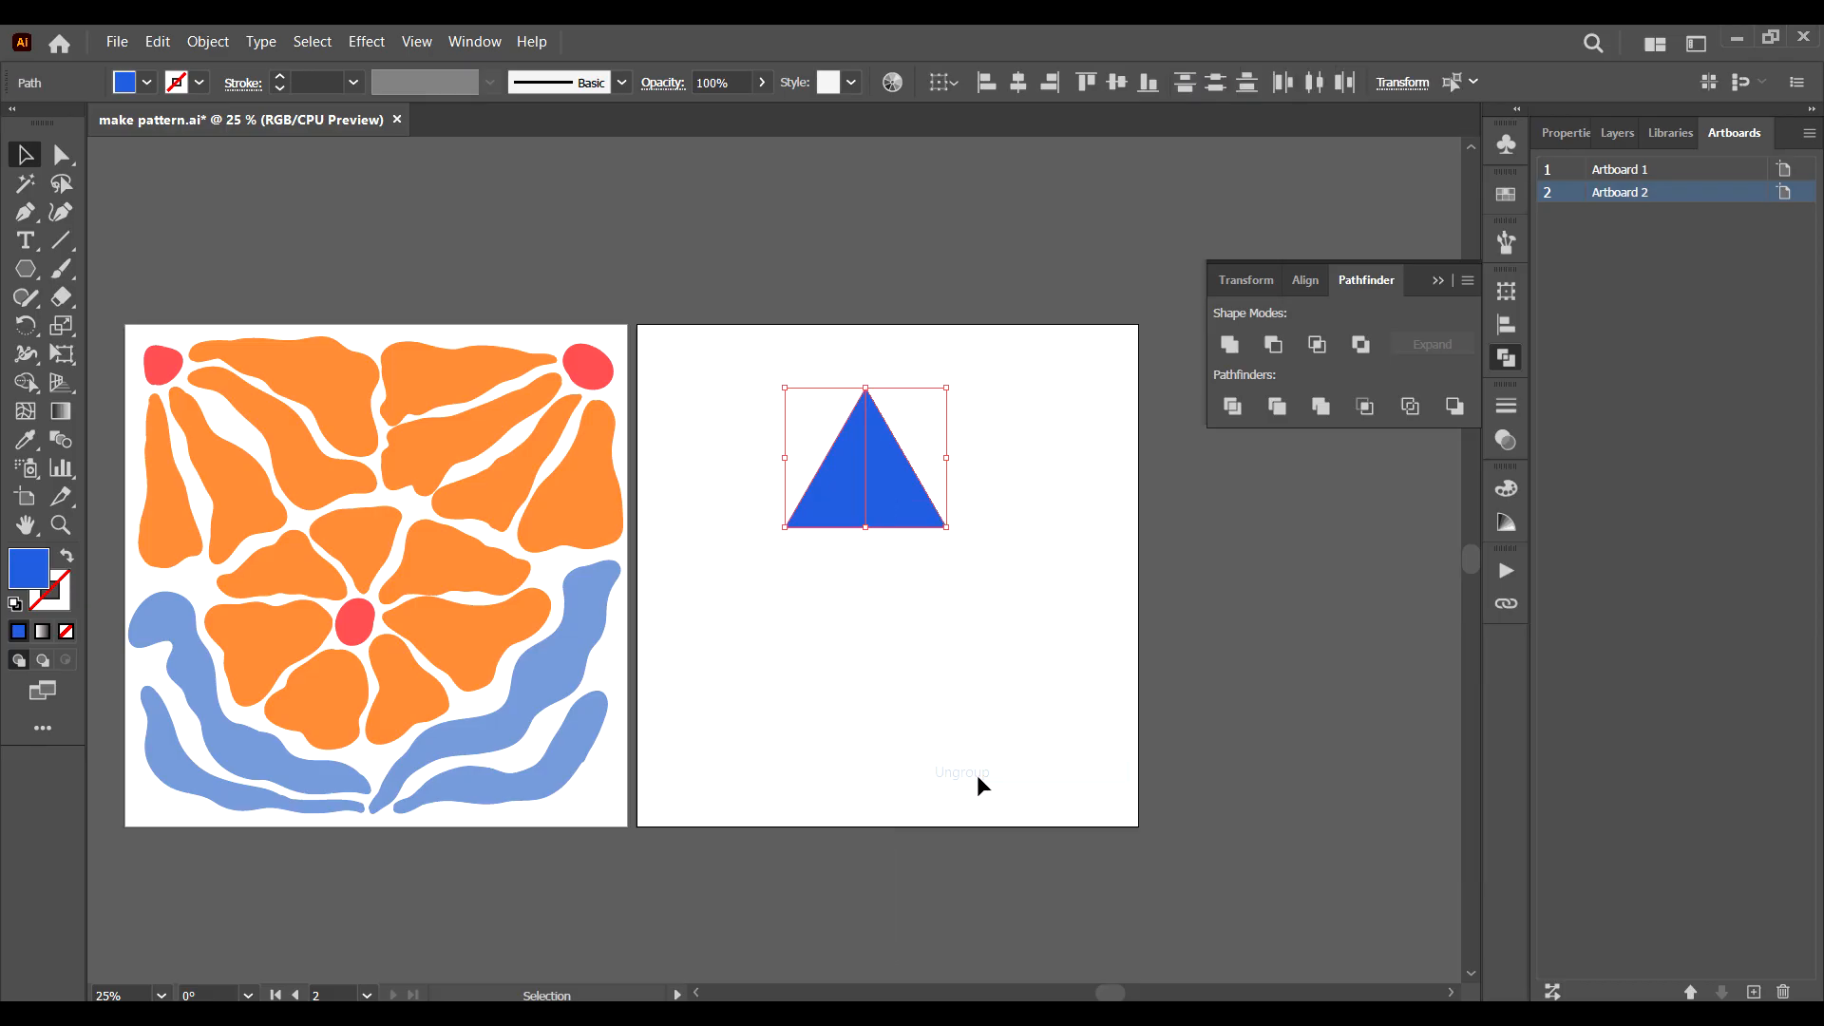
# Move the triangle's right half horizontally away from the left half, leaving a gap between them.
pyautogui.click(993, 587)
pyautogui.moveTo(911, 503); pyautogui.dragTo(950, 513)
pyautogui.click(812, 504)
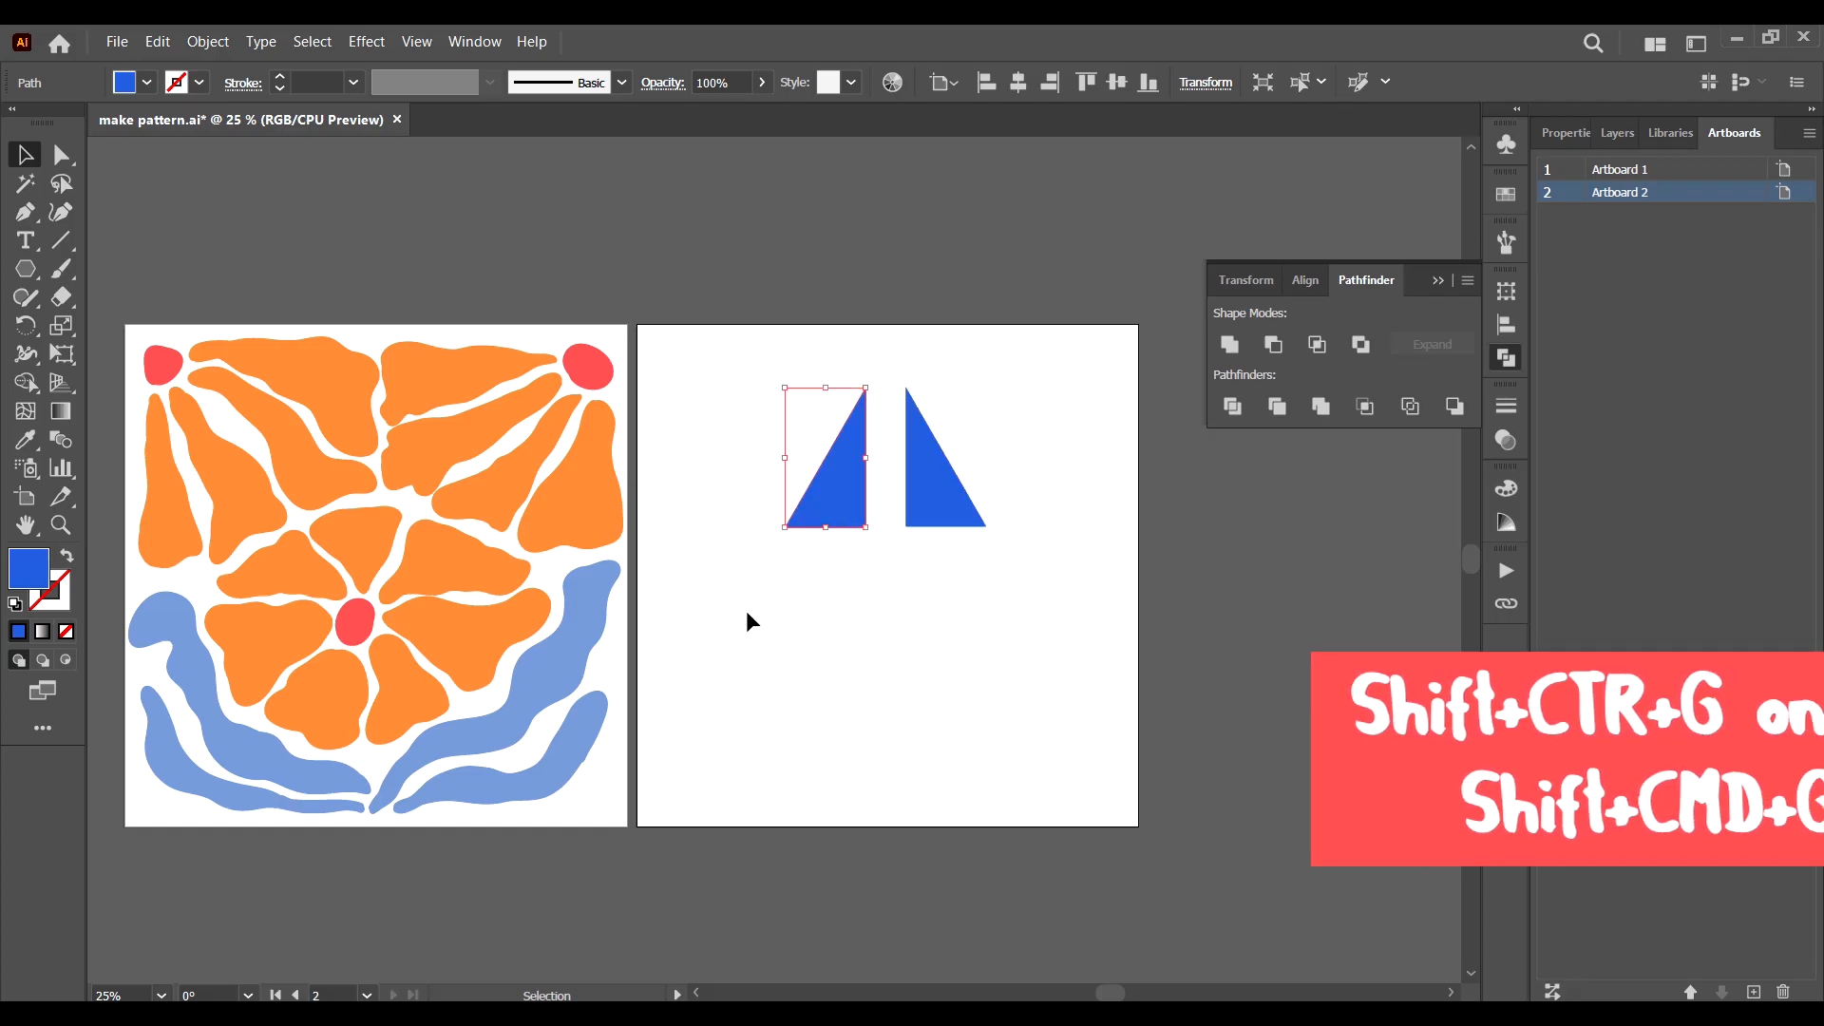
pyautogui.click(930, 504)
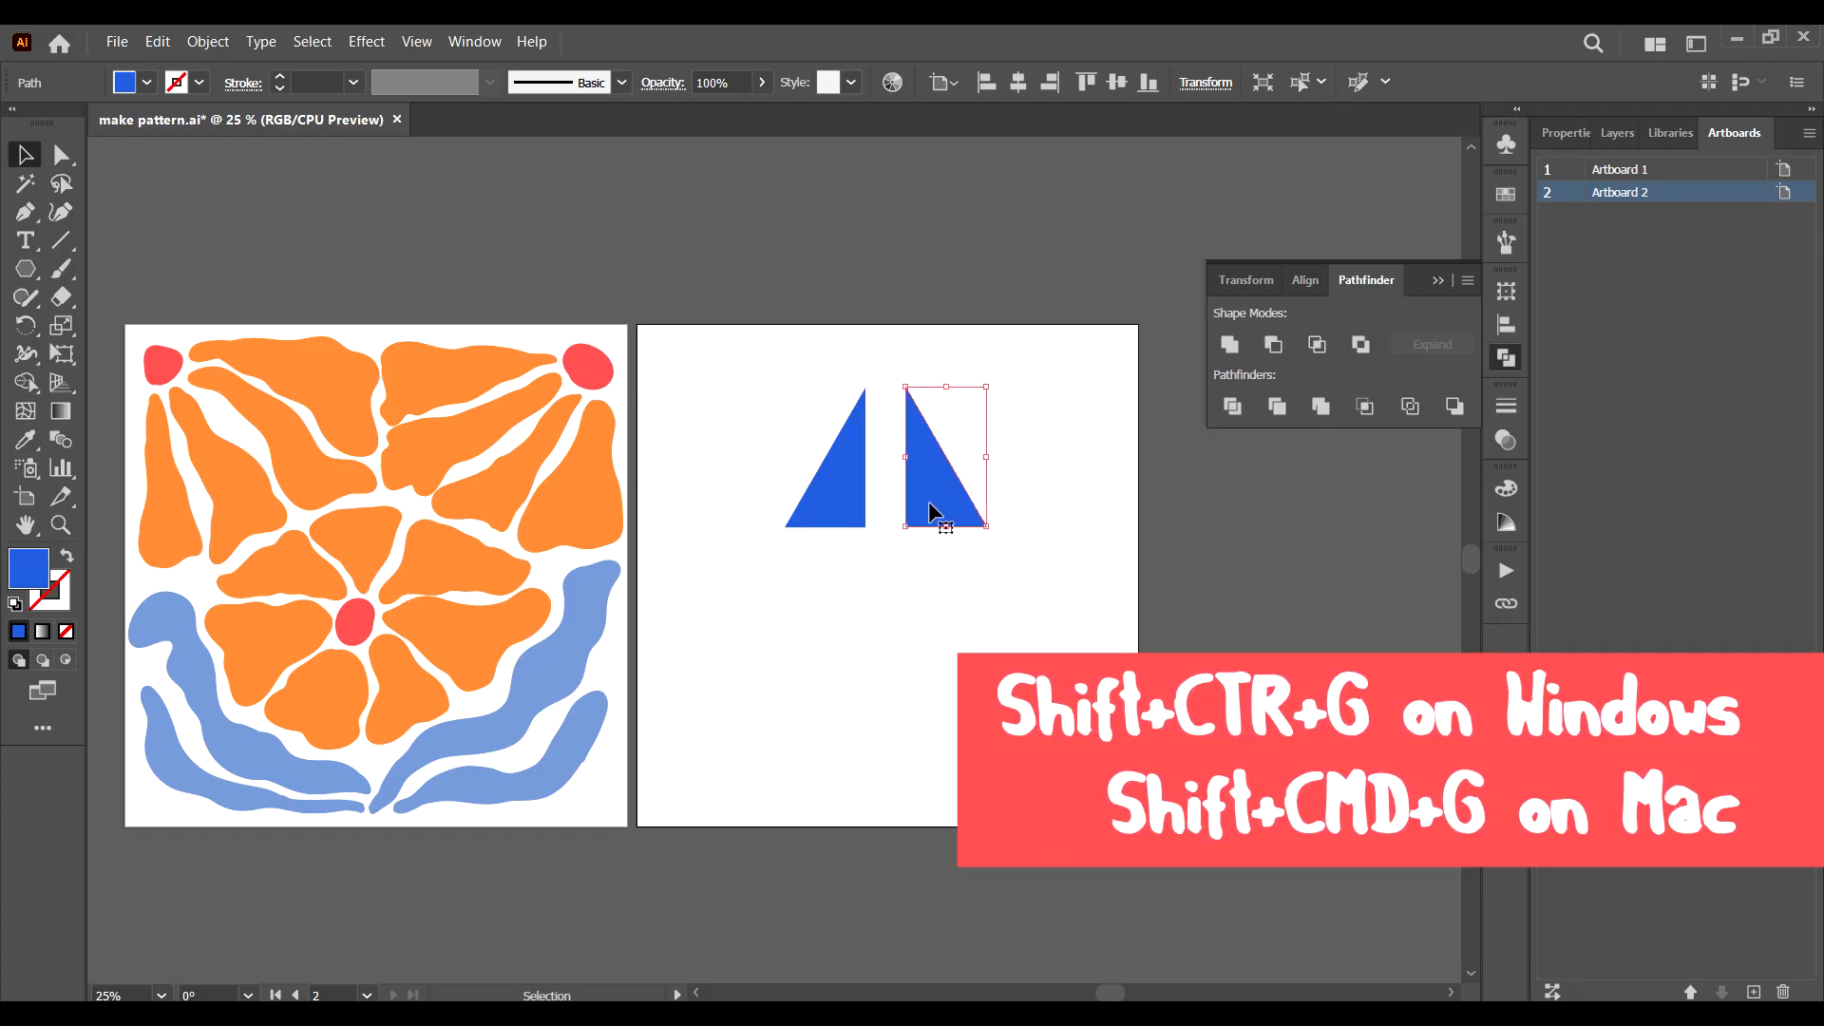
# Rotate the right half 90 degrees counterclockwise, move it lower on the artboard, and delete the left half.
pyautogui.moveTo(901, 383); pyautogui.dragTo(758, 539)
pyautogui.moveTo(978, 480); pyautogui.dragTo(879, 619)
pyautogui.click(848, 513)
pyautogui.press('Delete')
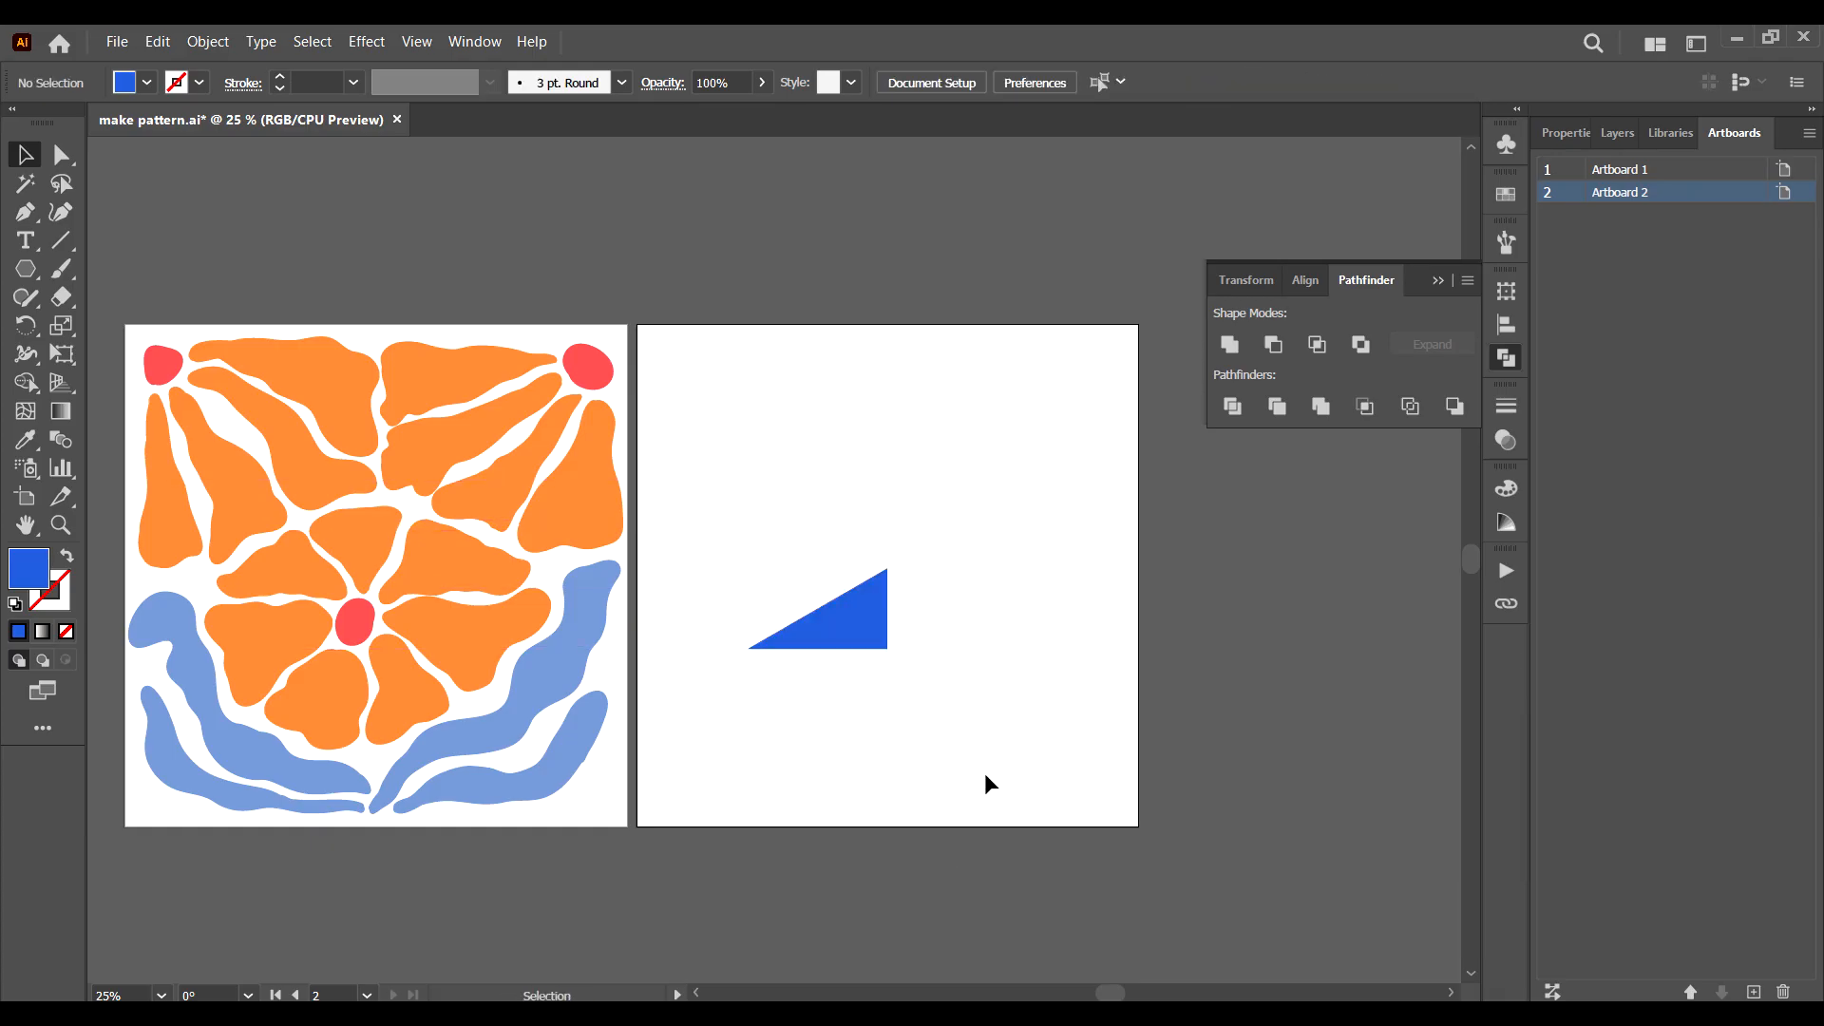
# Move the blue right triangle onto the floral artwork and enlarge it so its narrow tip sits on the central red dot.
pyautogui.click(868, 623)
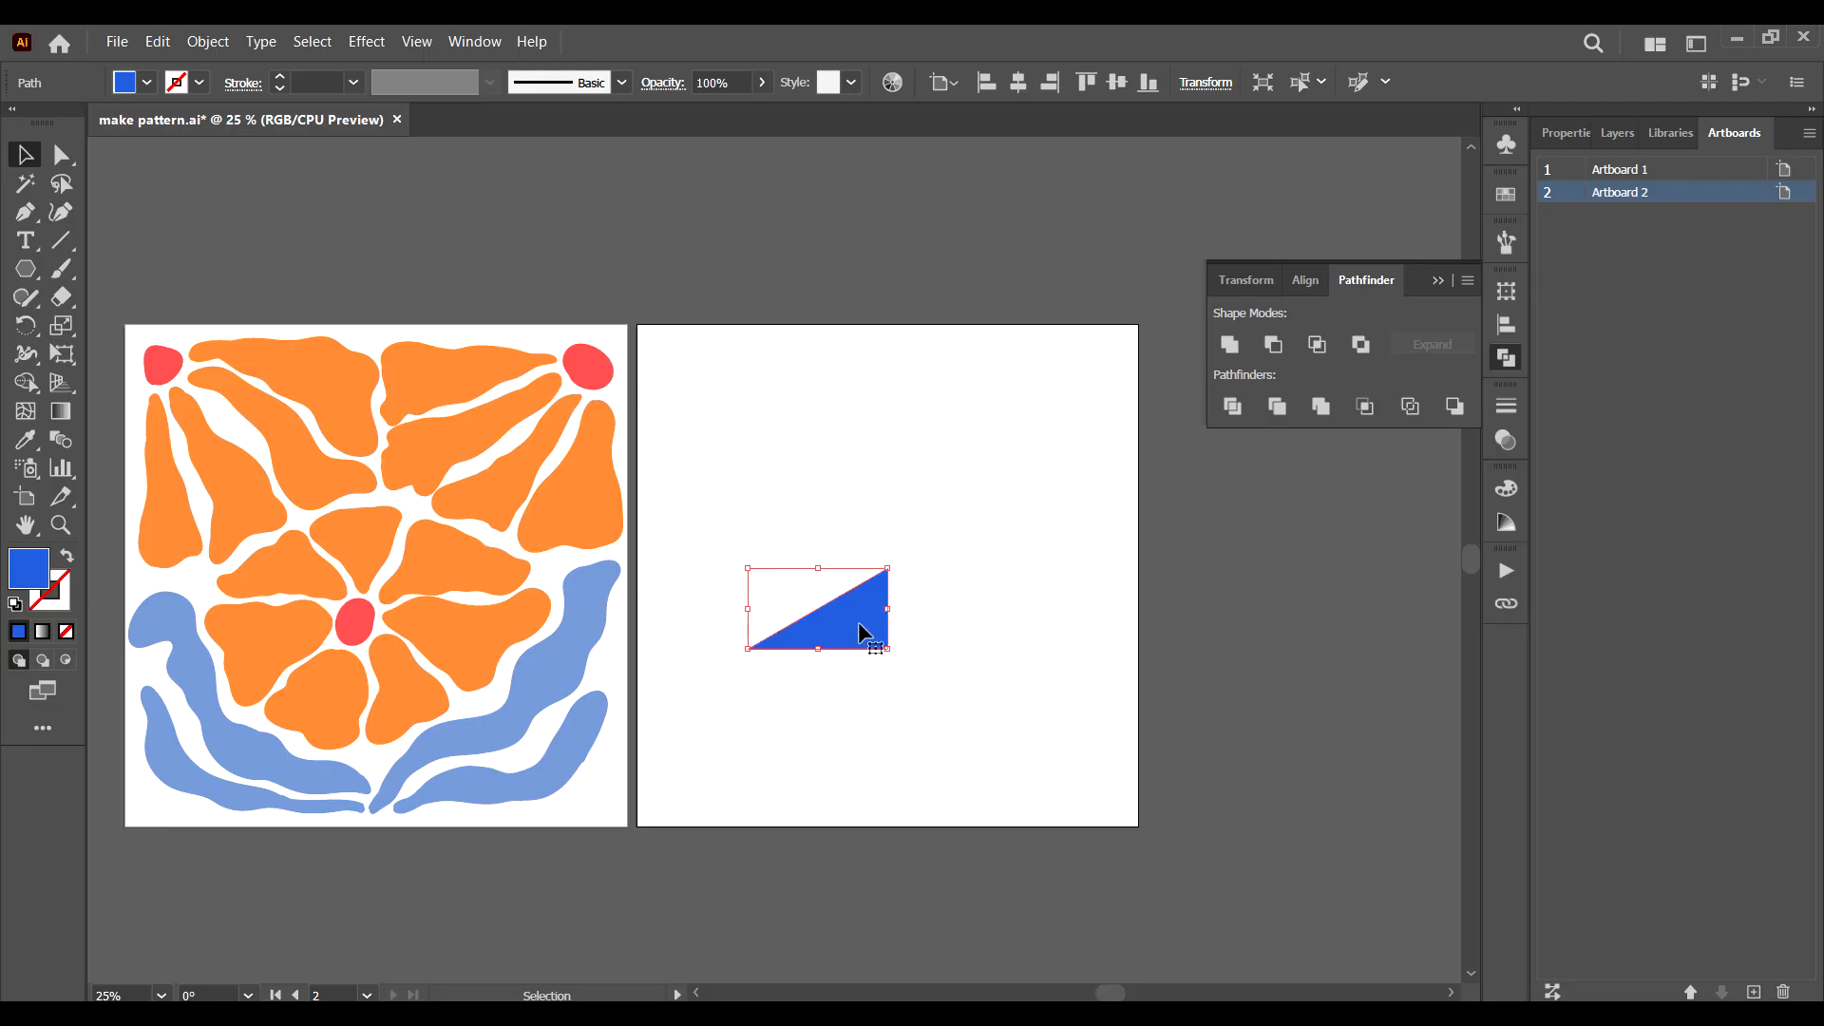
pyautogui.moveTo(857, 621); pyautogui.dragTo(545, 525)
pyautogui.moveTo(459, 617); pyautogui.dragTo(518, 600)
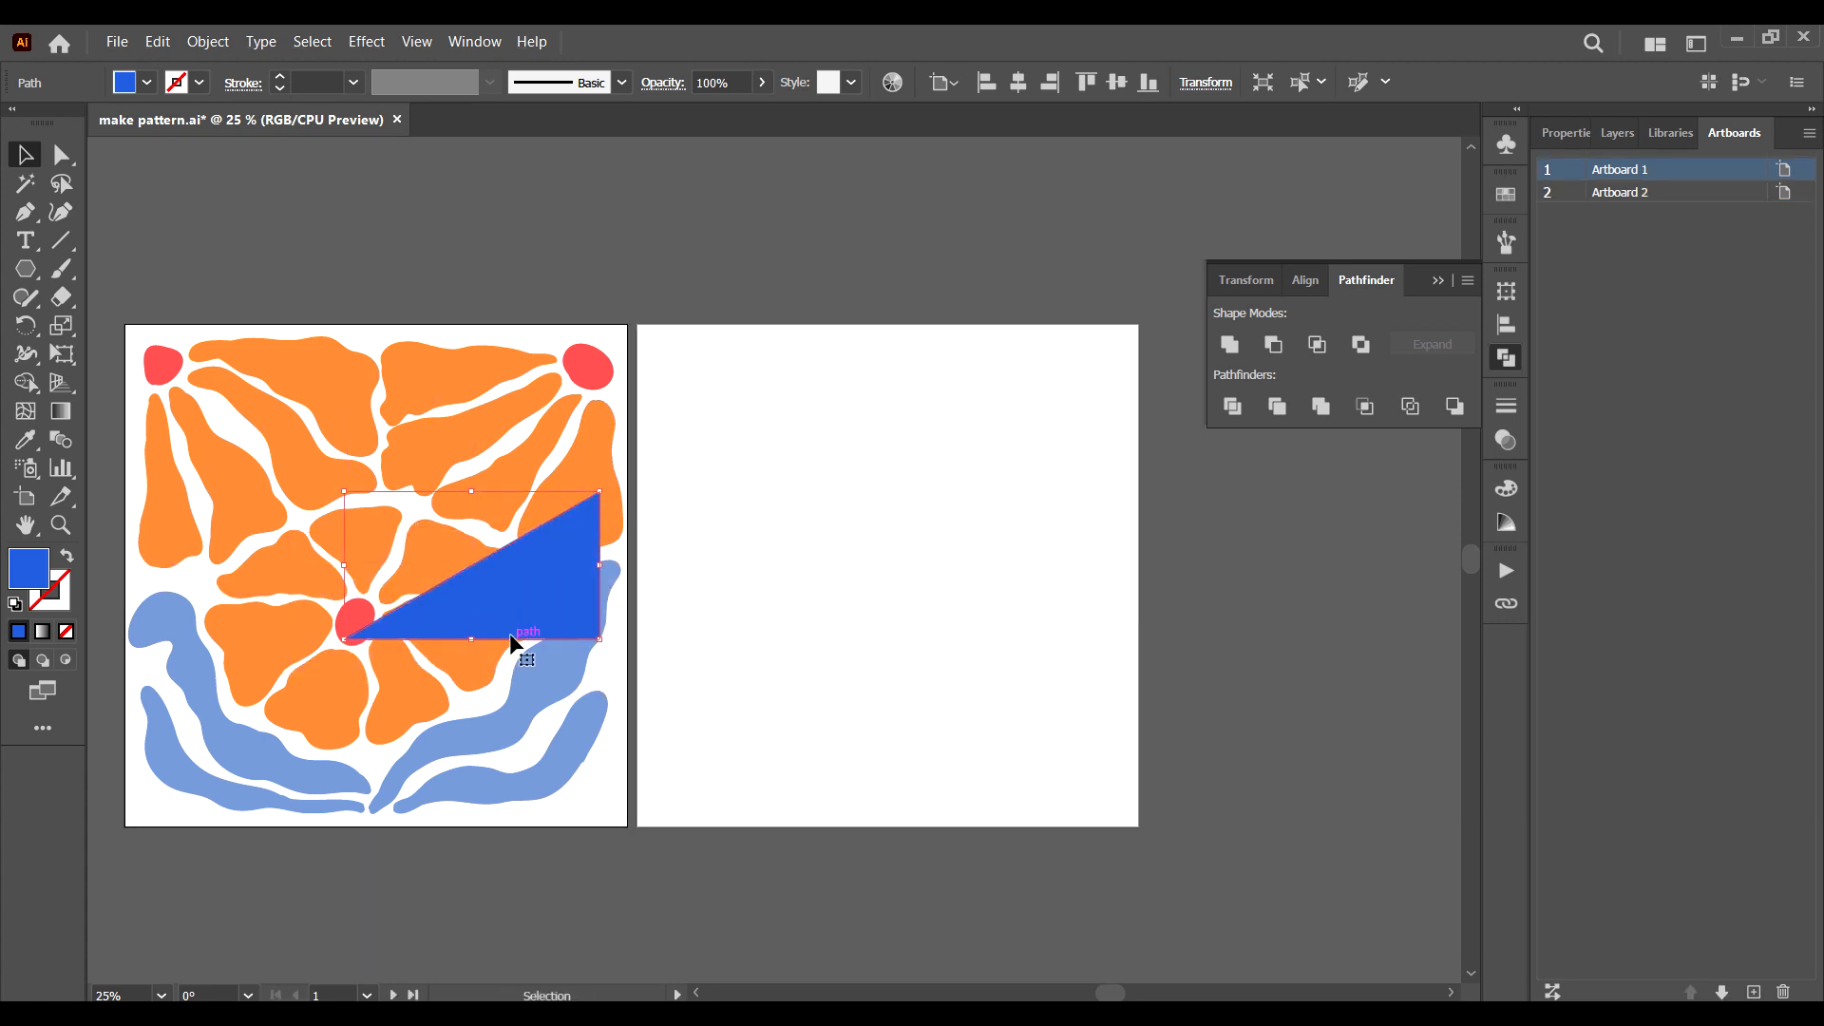
pyautogui.click(754, 384)
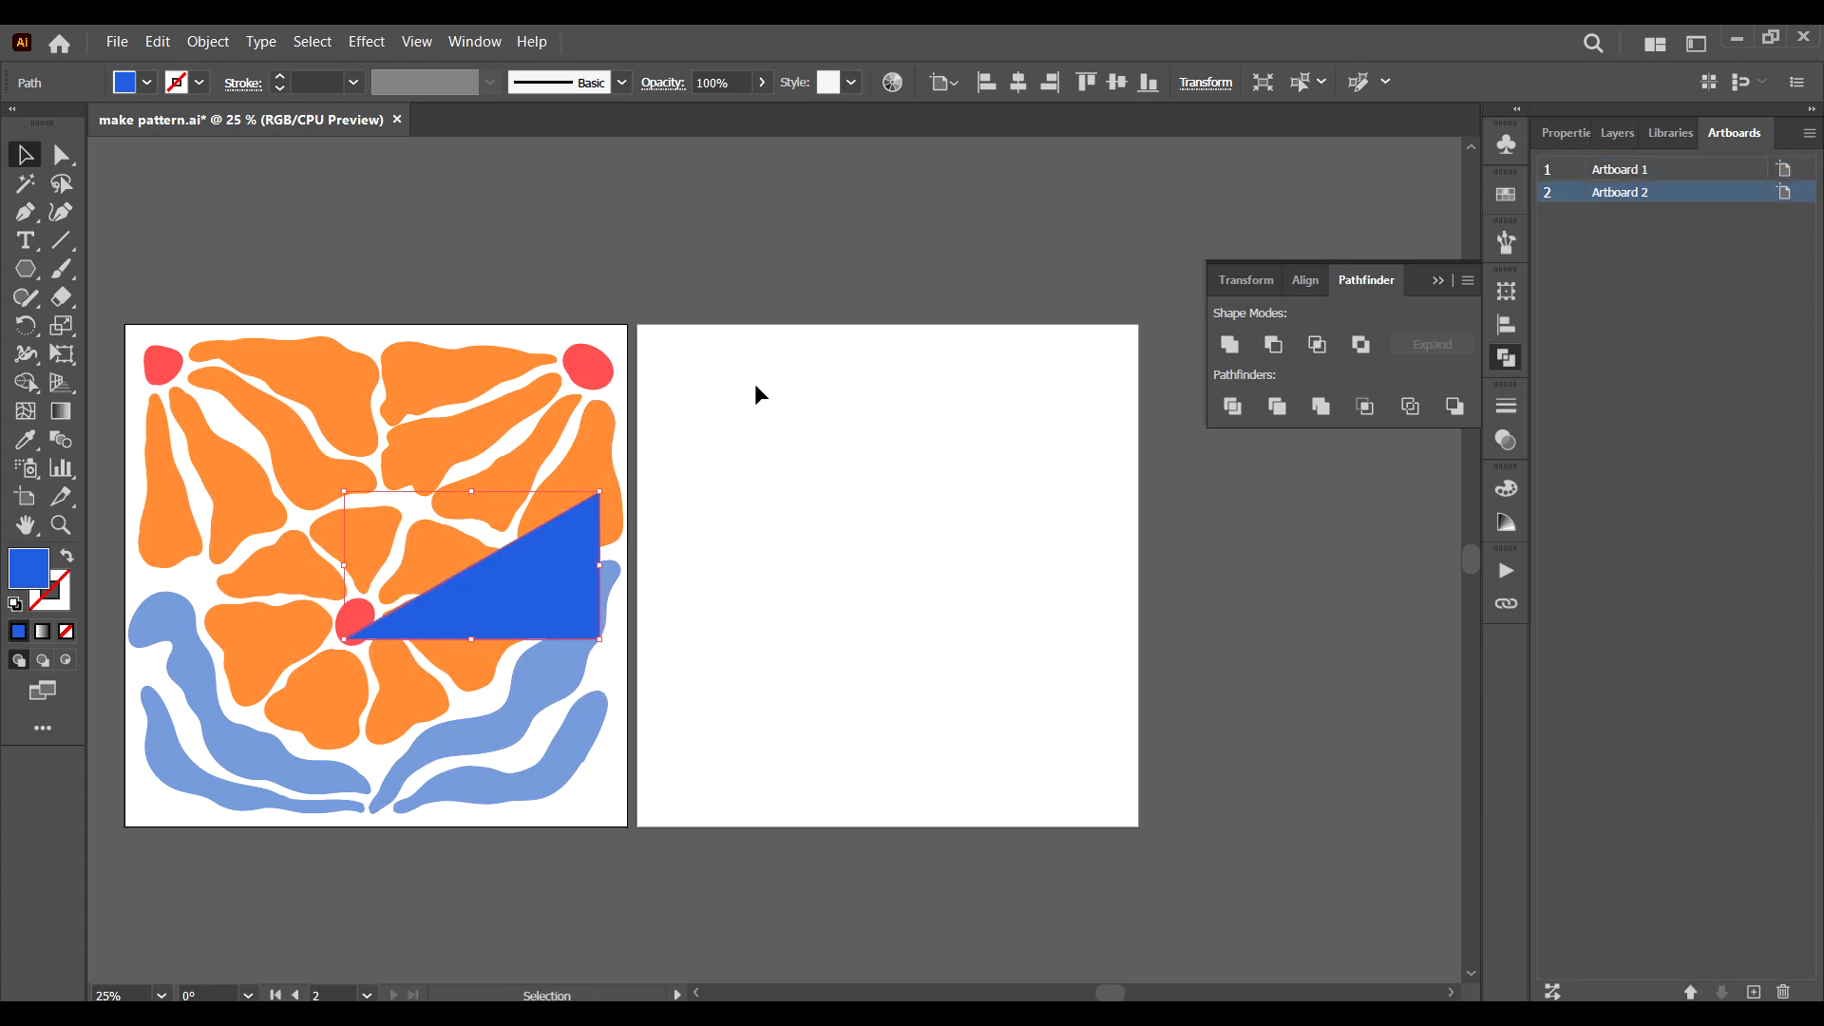
# Make a clipping mask from the blue triangle and all the floral artwork on the first artboard.
pyautogui.moveTo(668, 290); pyautogui.dragTo(132, 874)
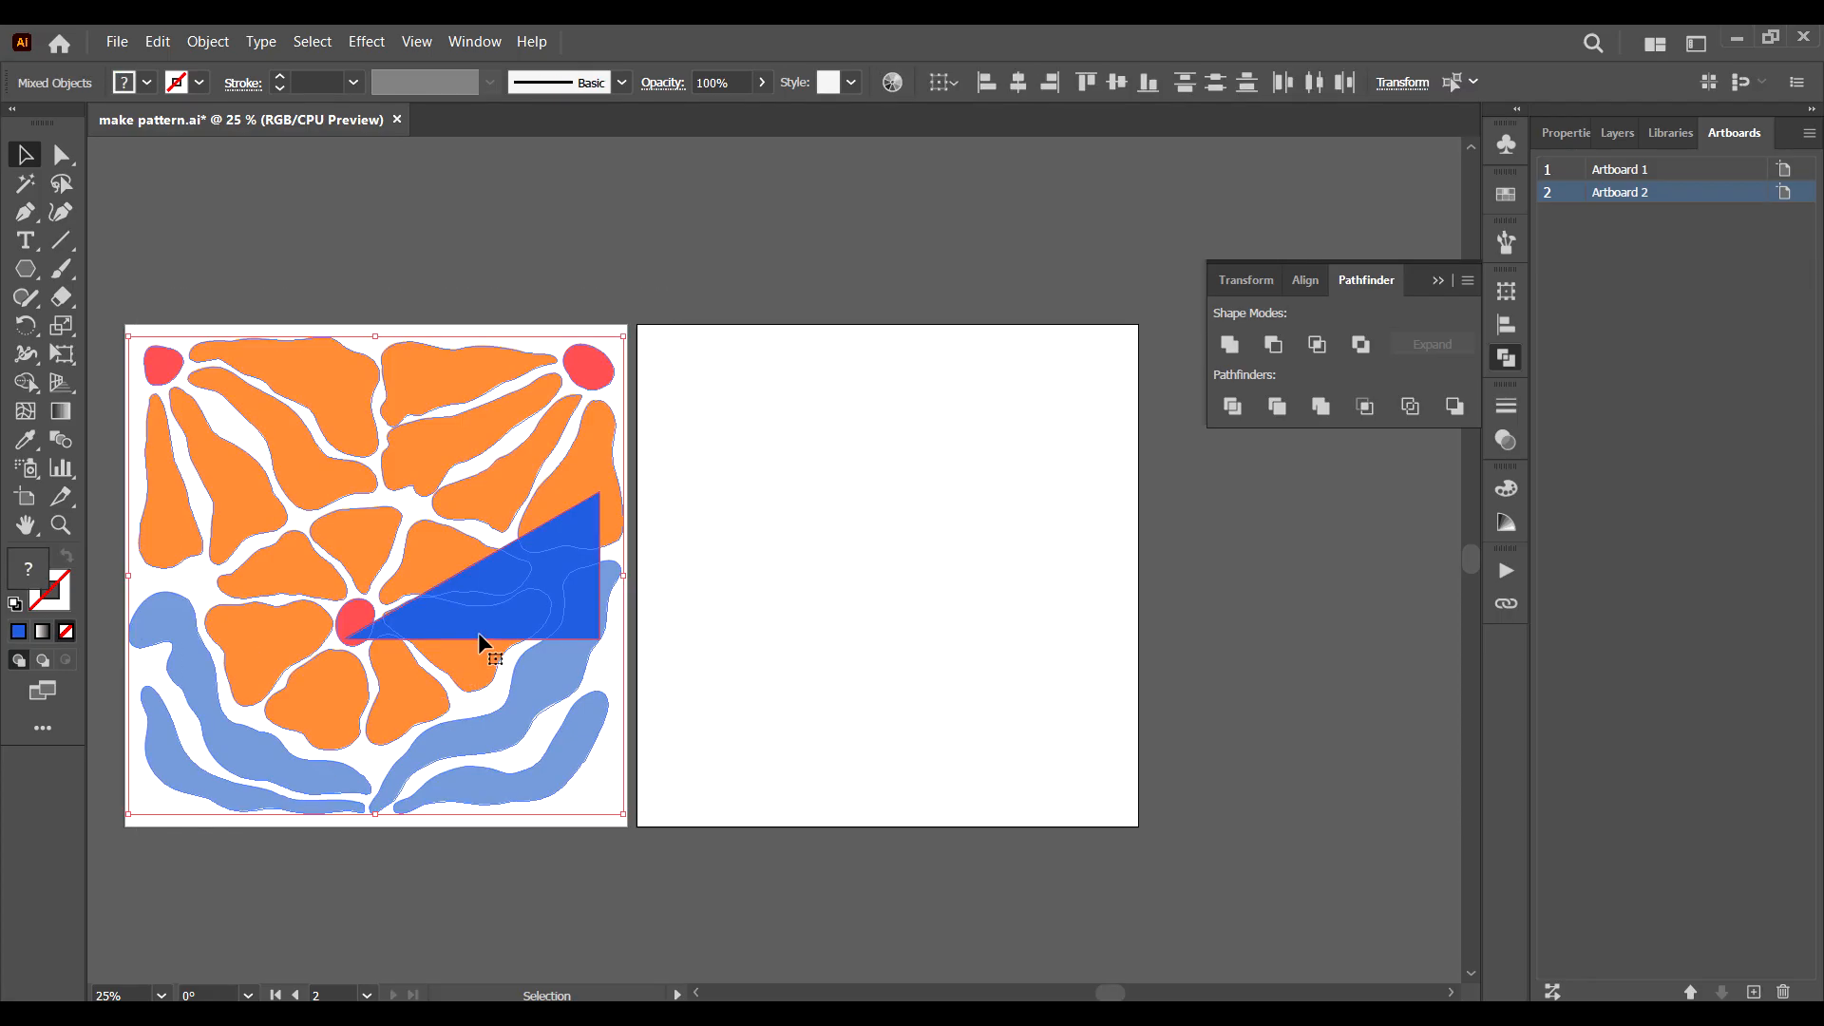
pyautogui.rightClick(483, 612)
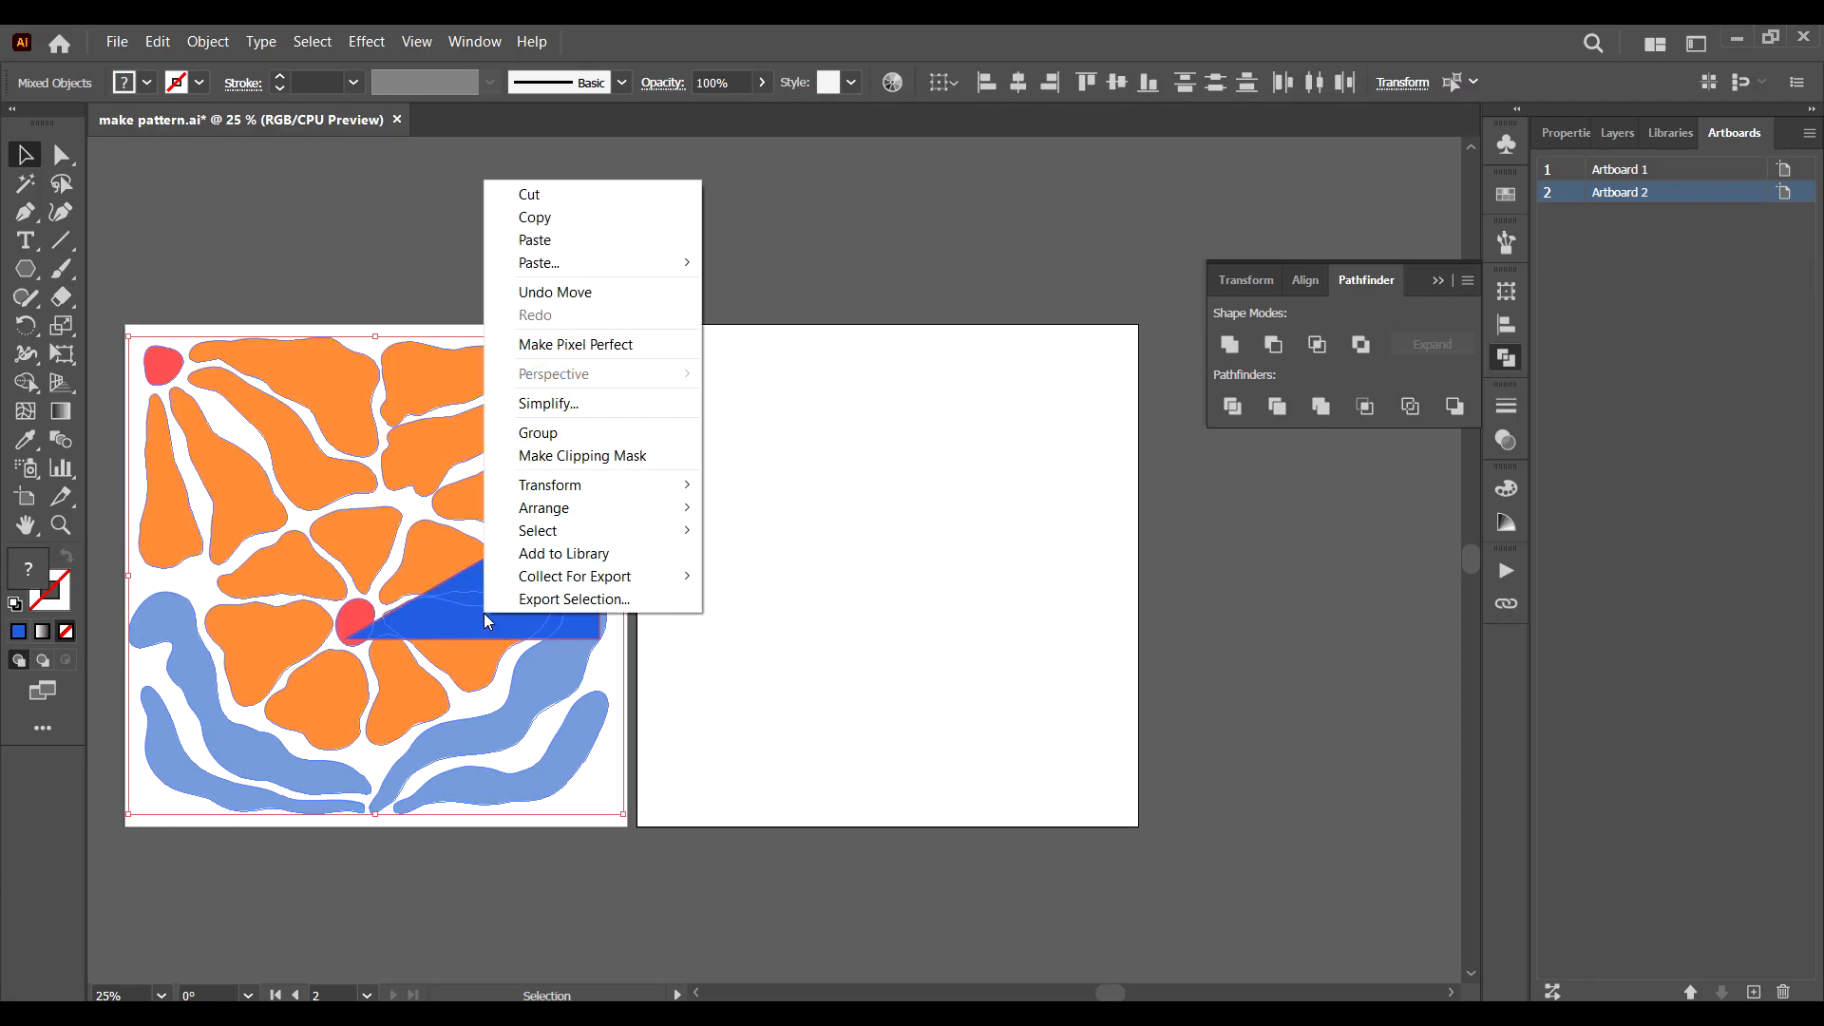
pyautogui.click(591, 462)
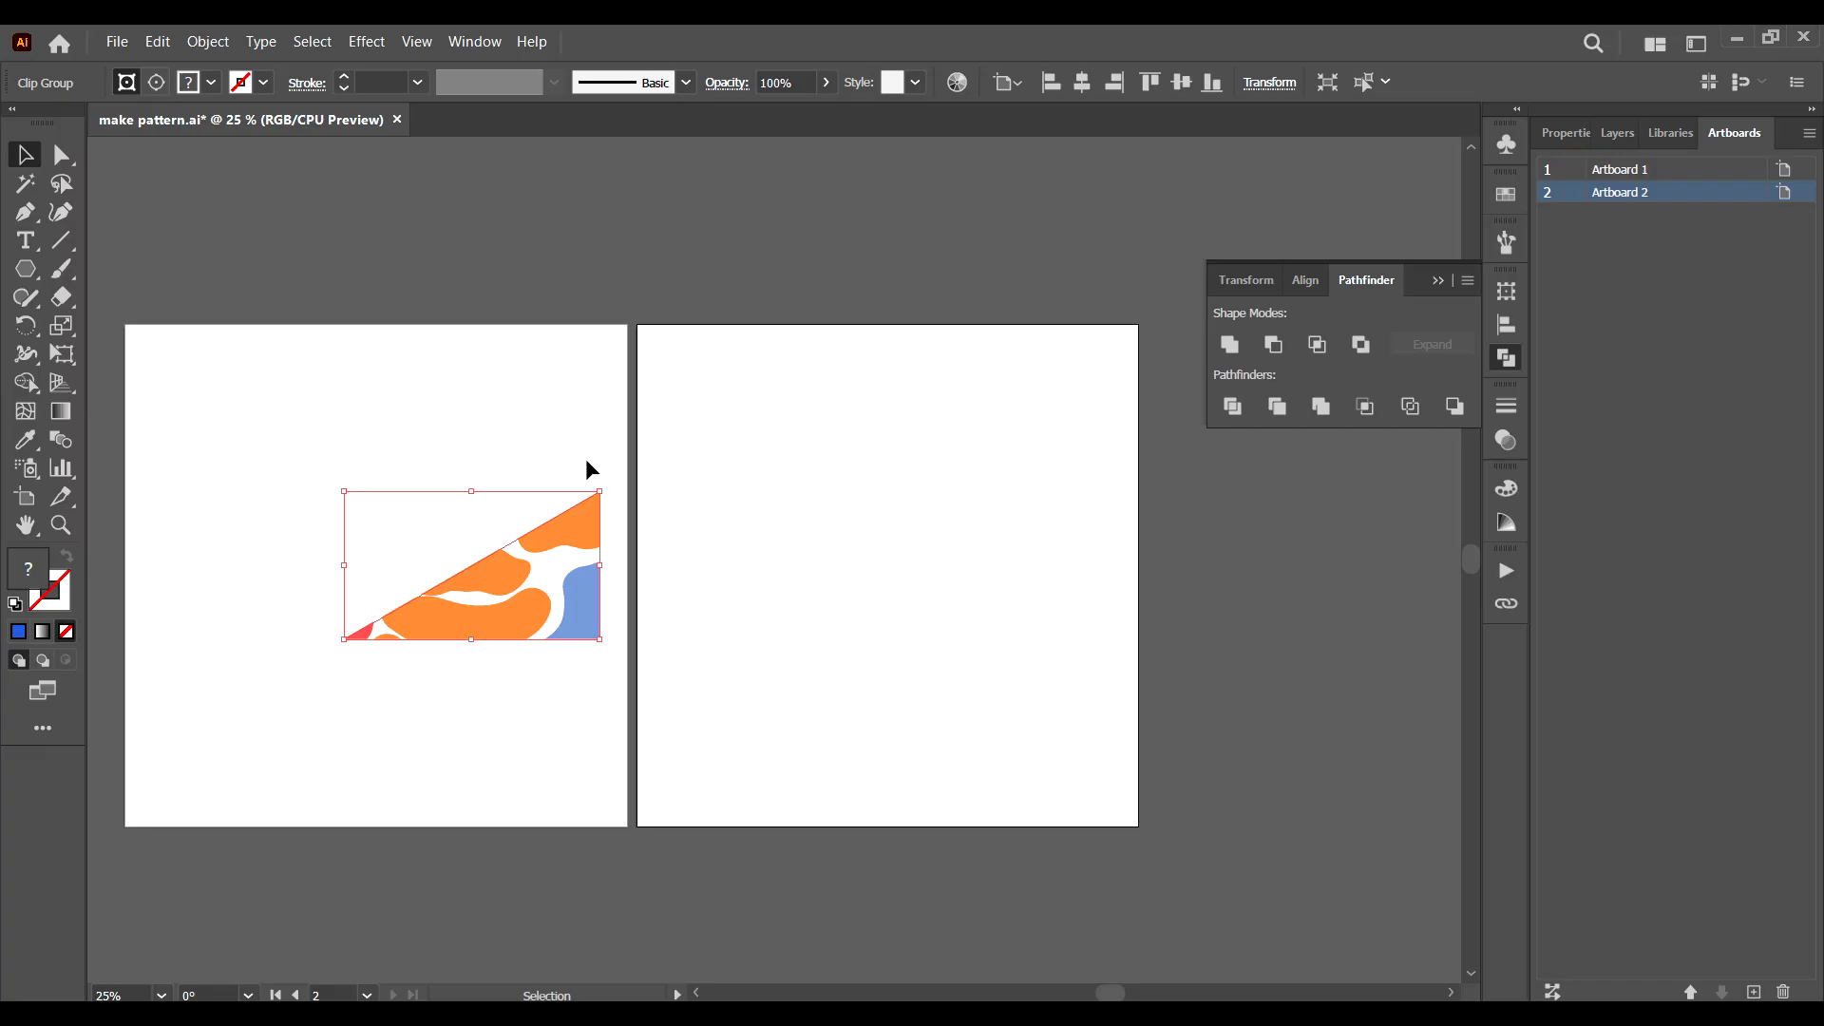
pyautogui.click(586, 458)
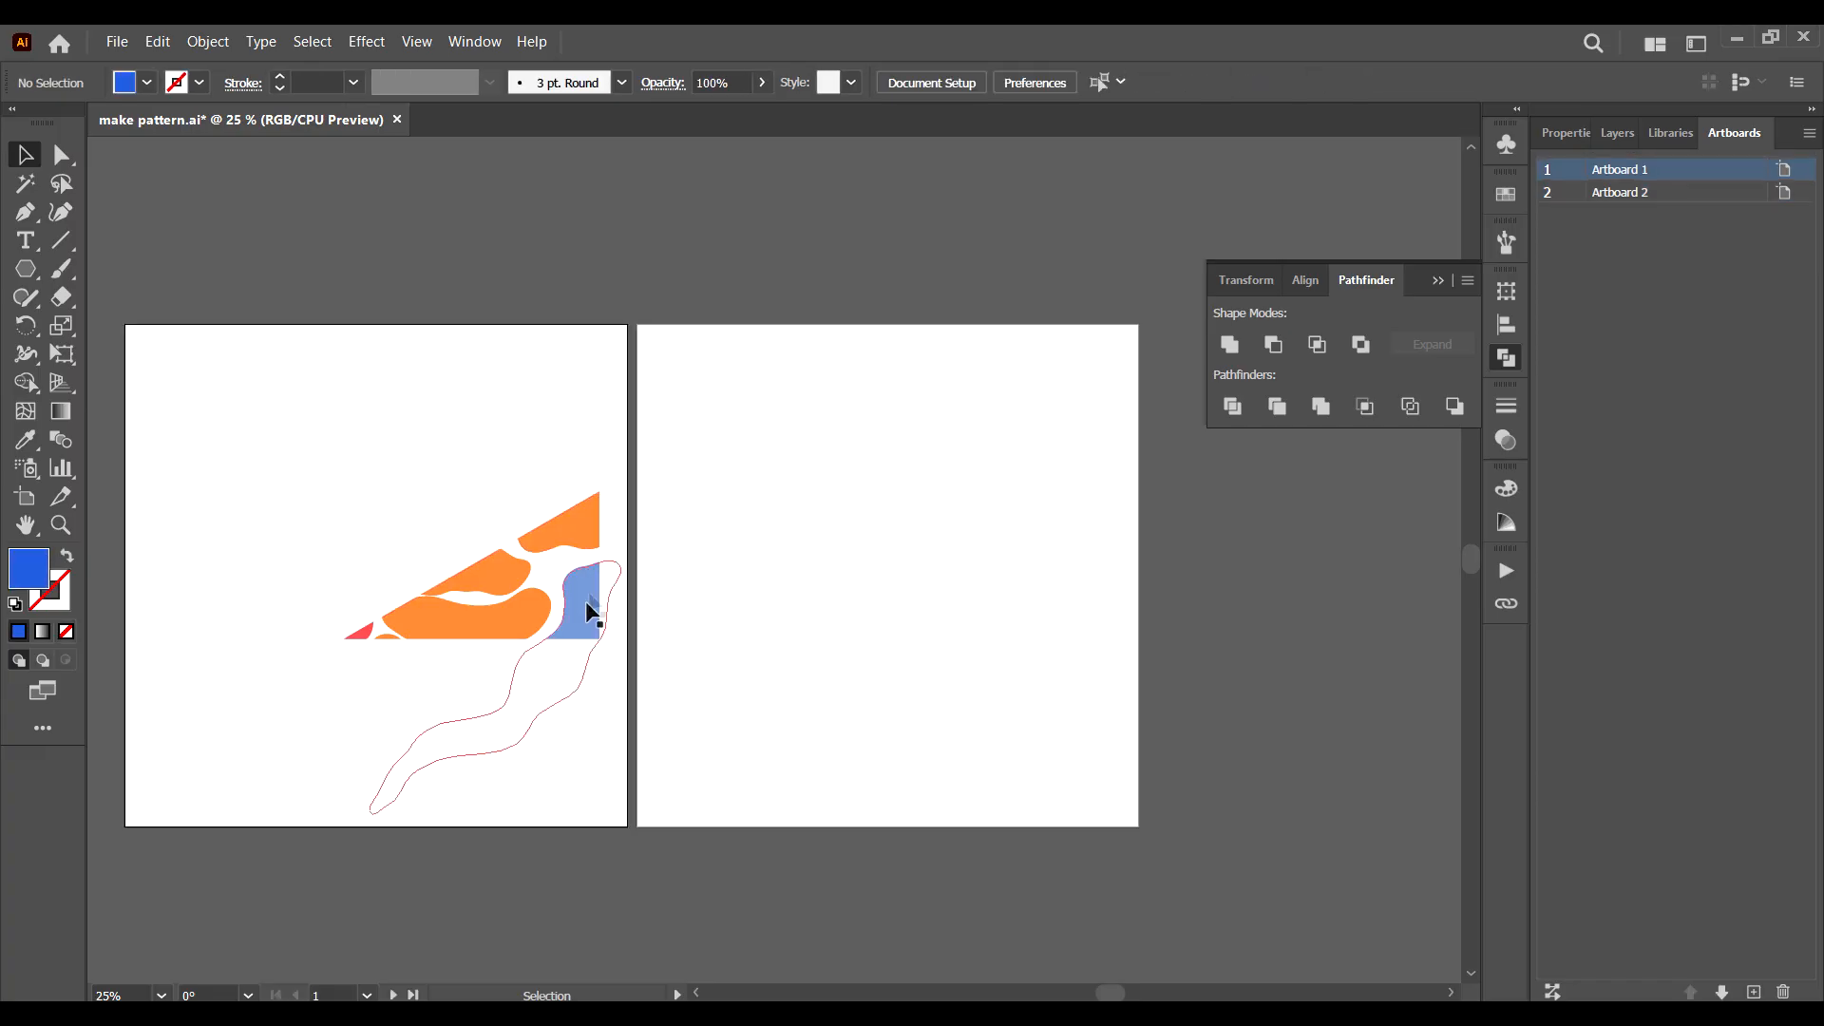
# Crop the clipped floral wedge to the triangle's outline with Pathfinder.
pyautogui.moveTo(682, 228); pyautogui.dragTo(318, 962)
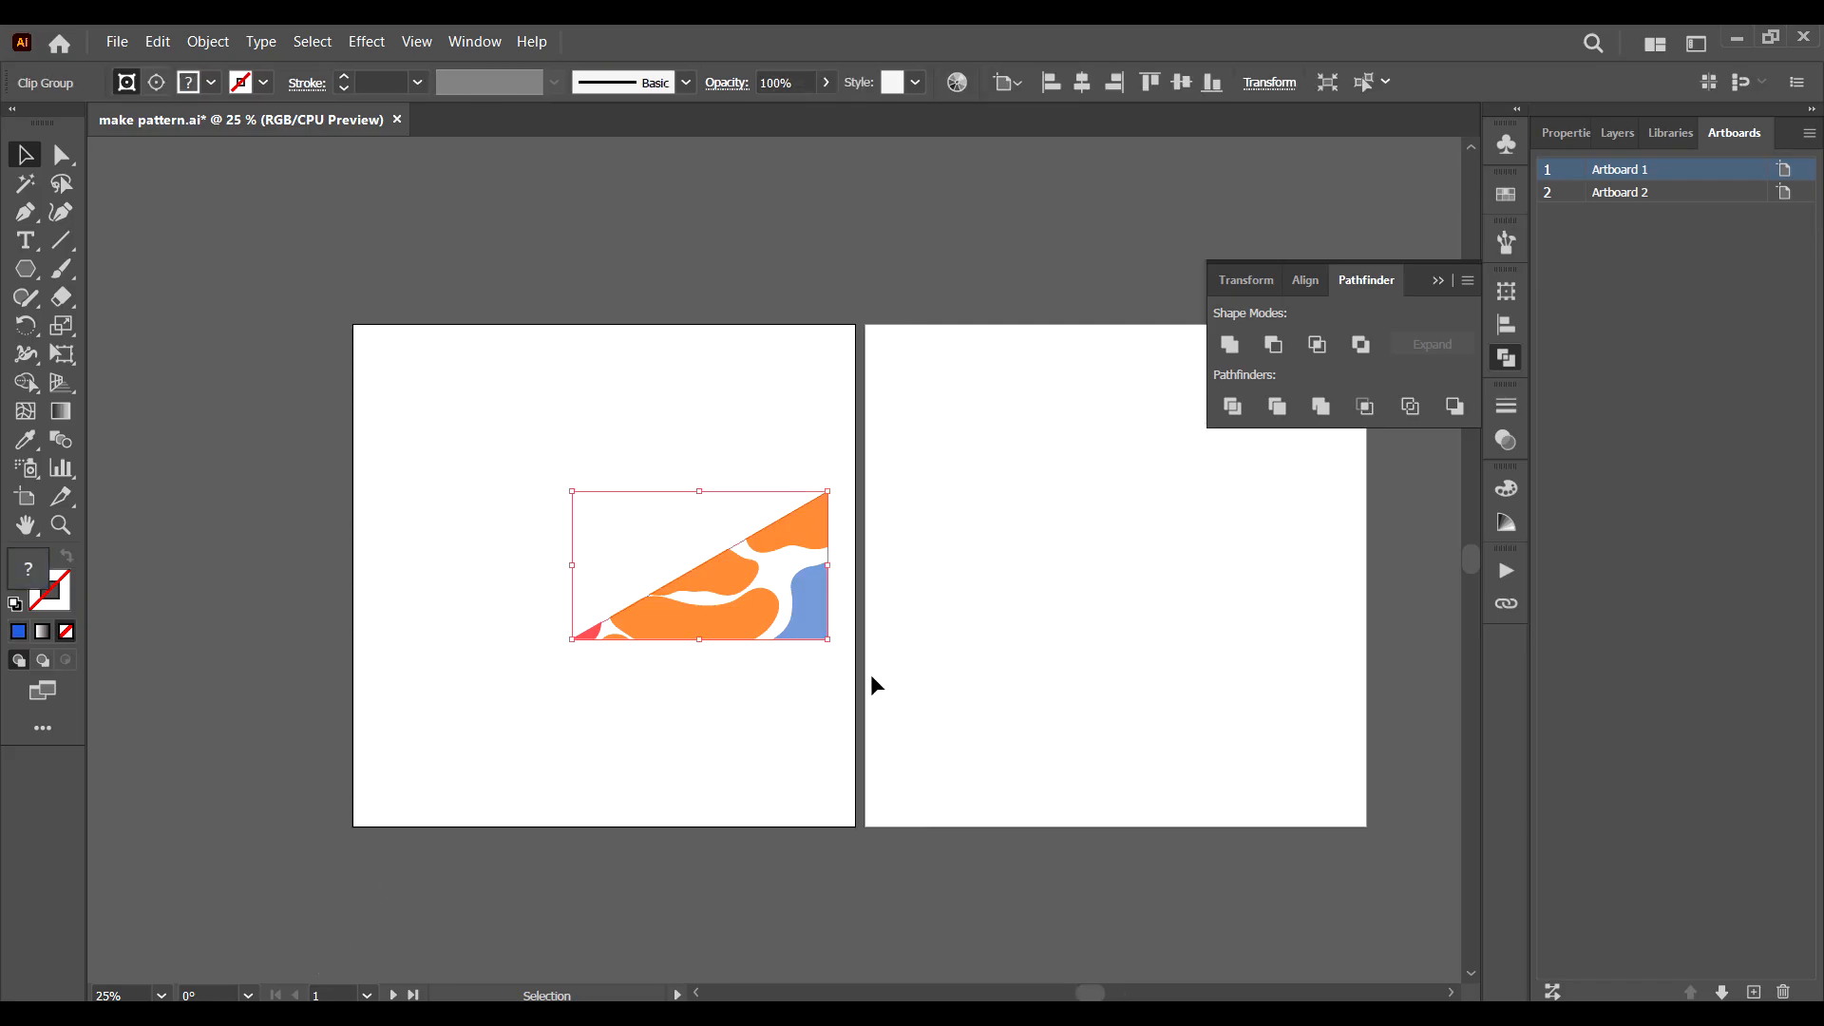
pyautogui.click(1370, 408)
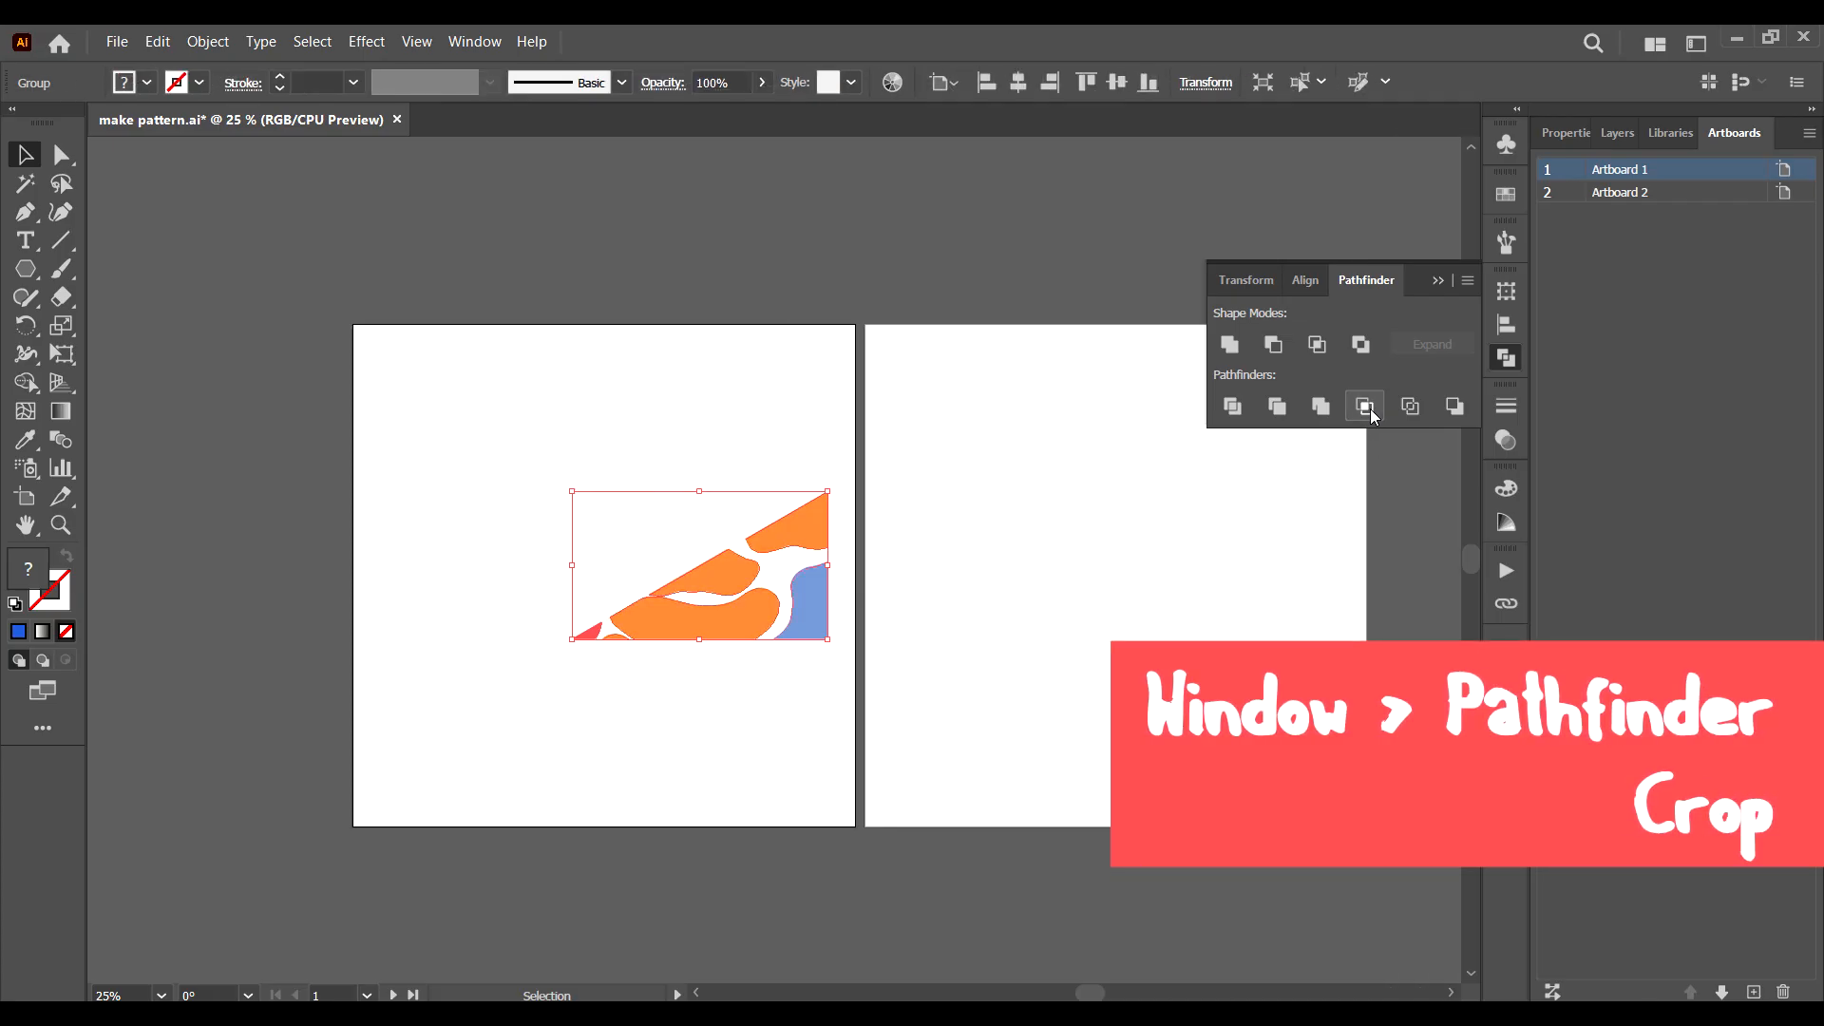
pyautogui.click(694, 407)
# Create a reflected copy of the cropped wedge across a 30° axis.
pyautogui.click(765, 592)
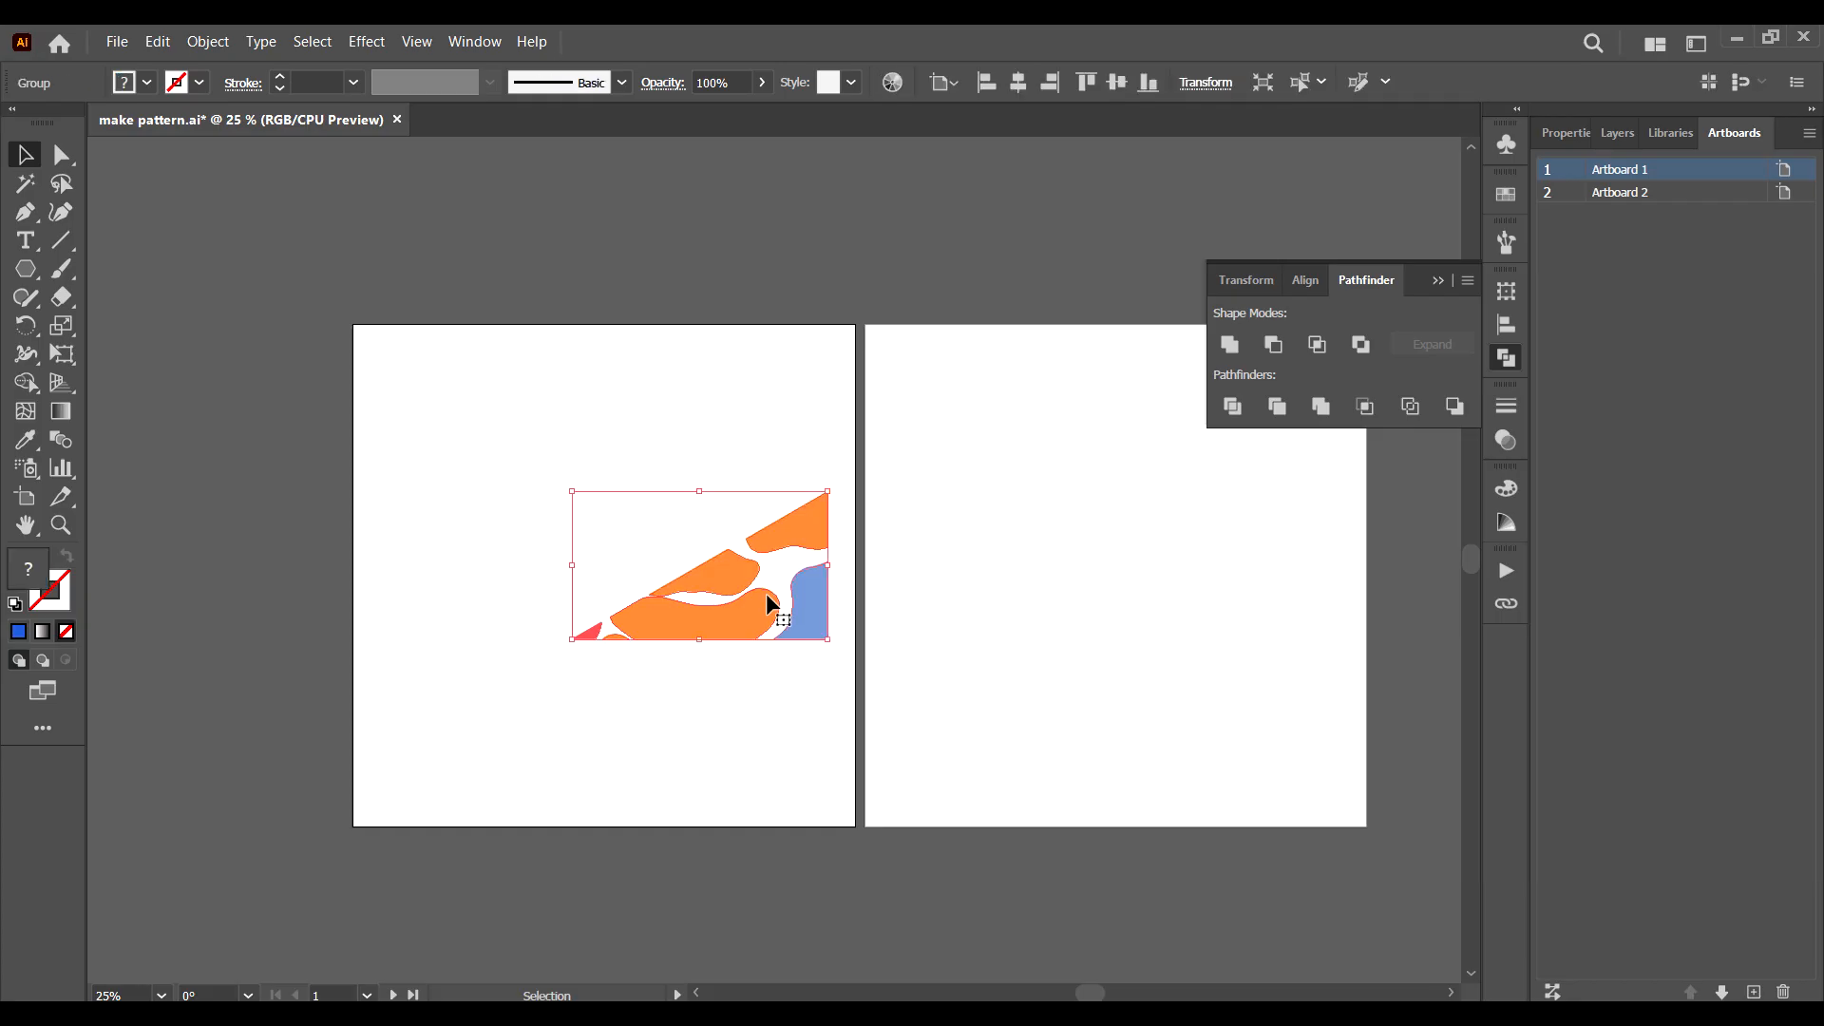
pyautogui.rightClick(766, 595)
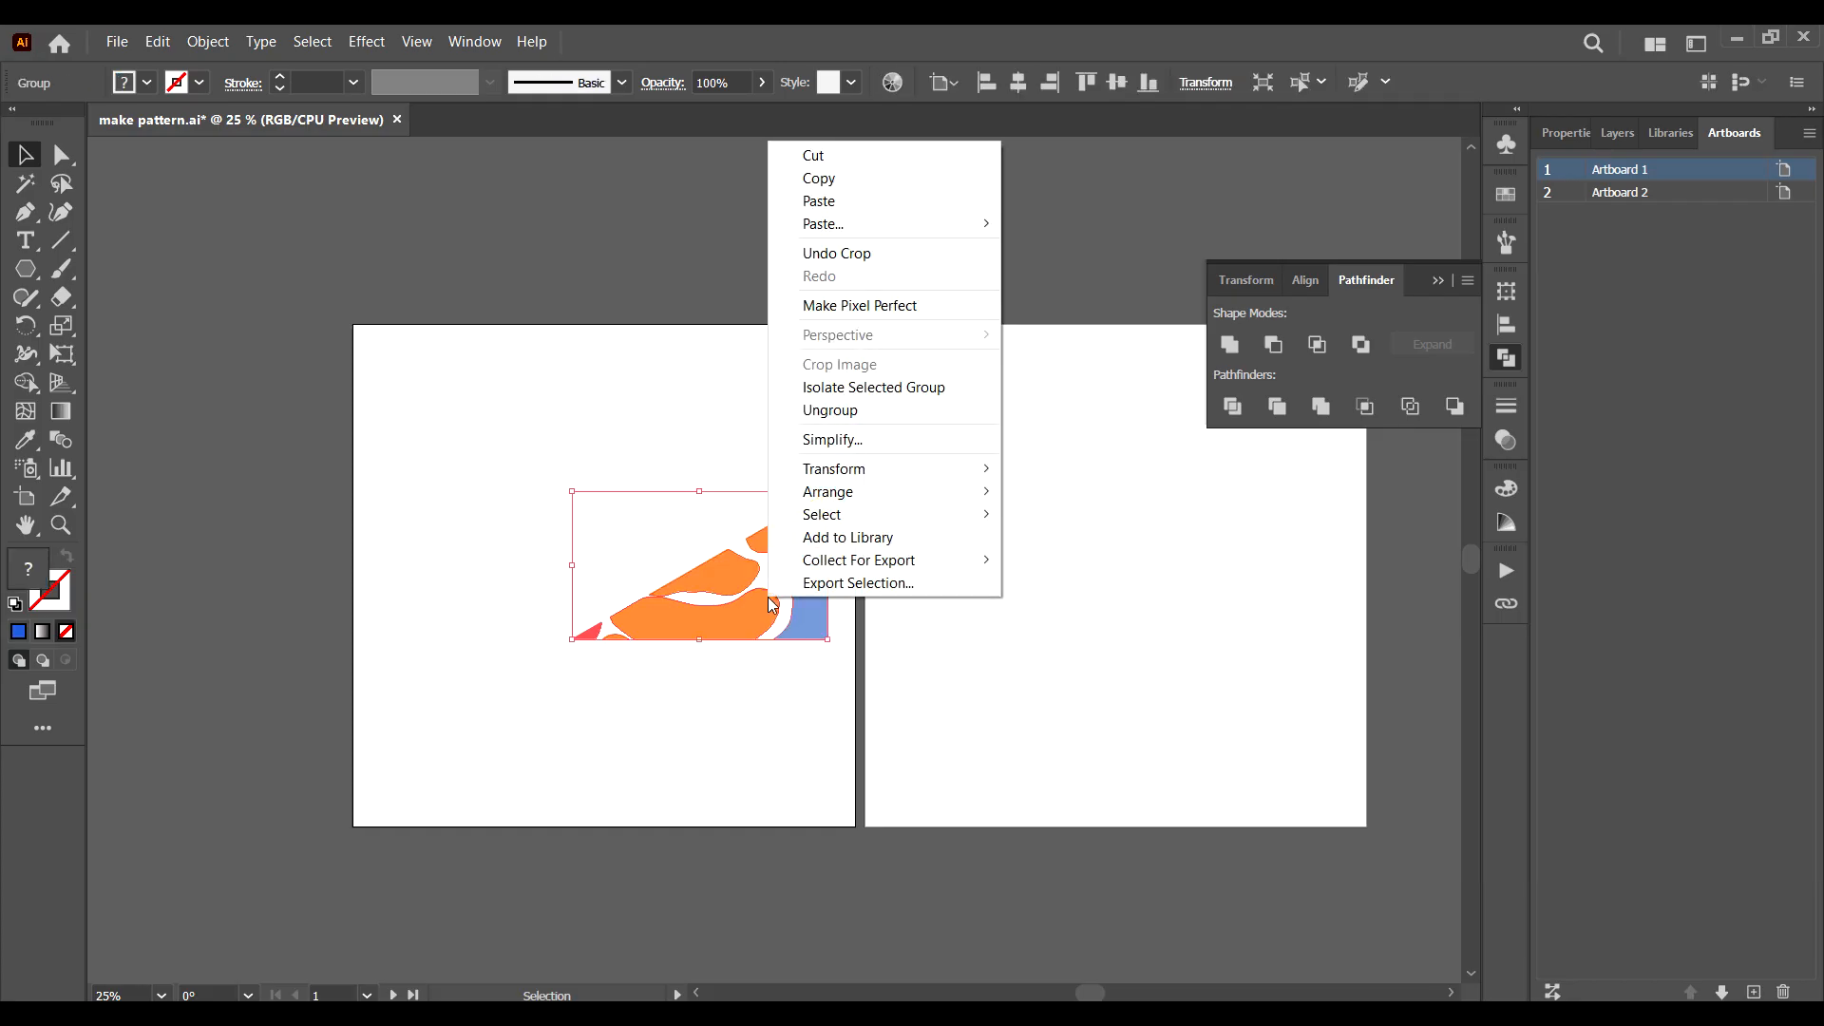
pyautogui.moveTo(942, 493)
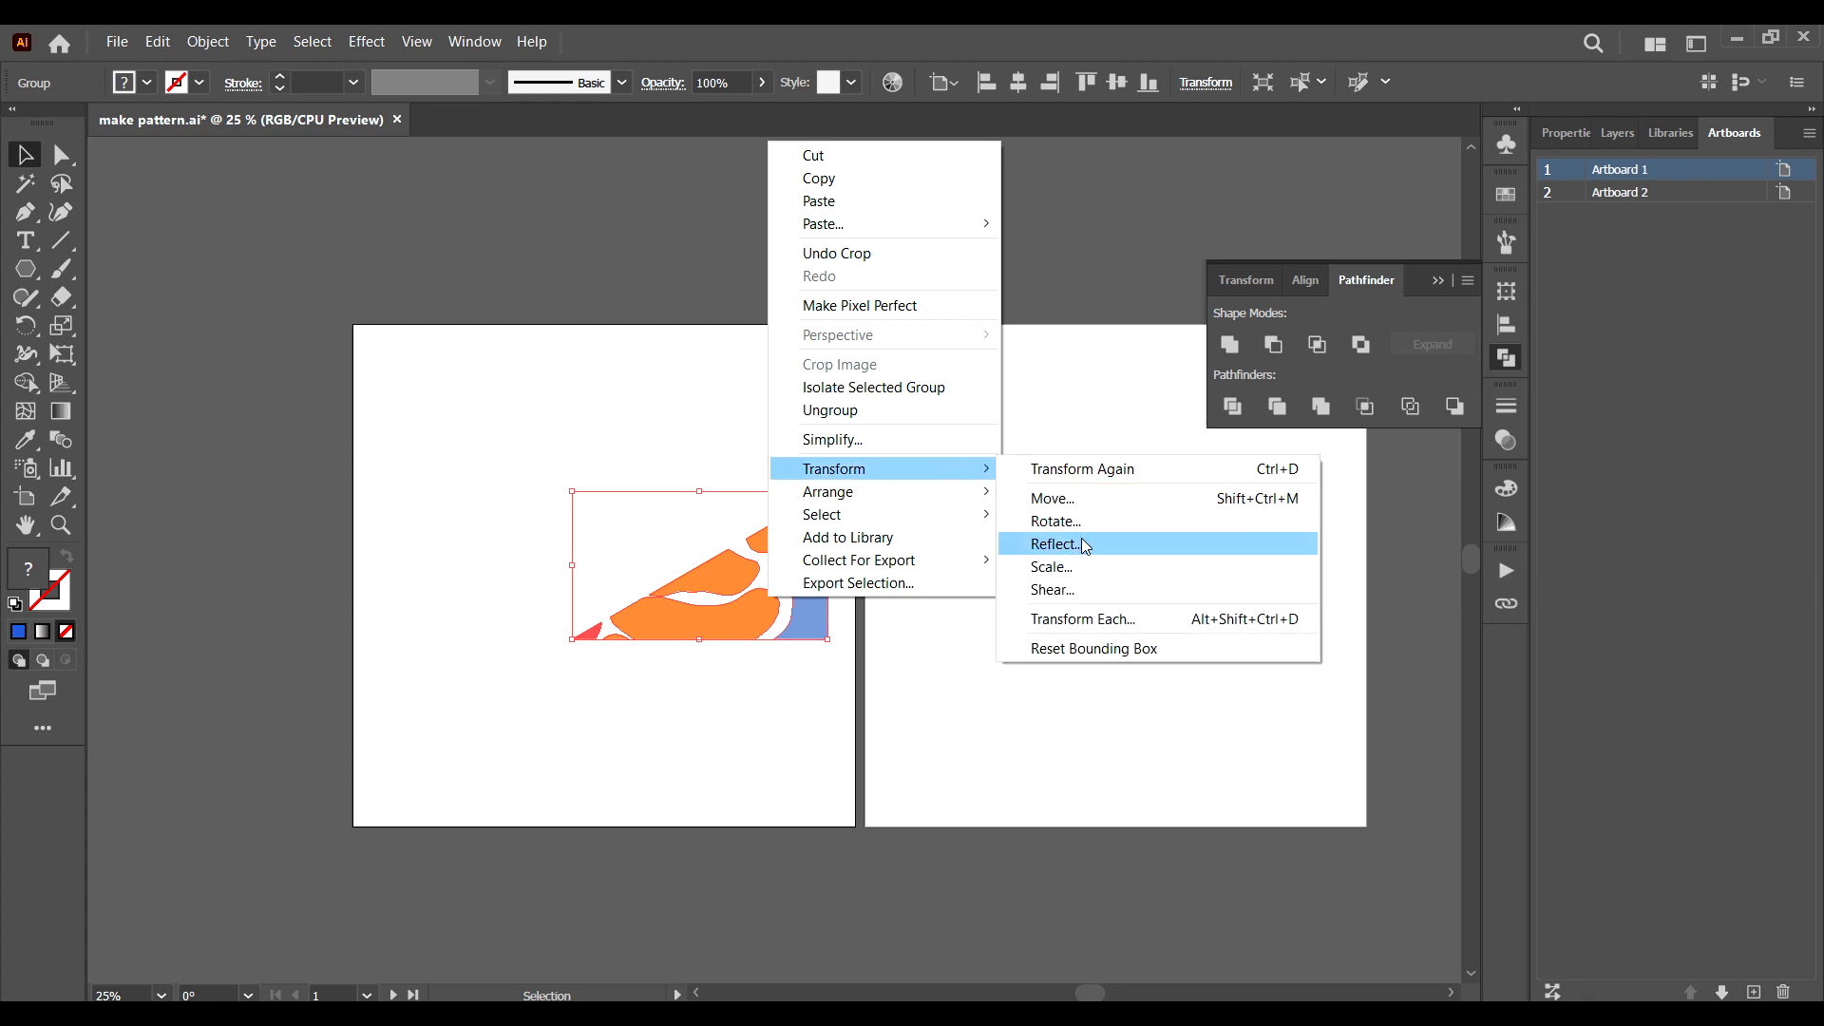
pyautogui.click(1080, 543)
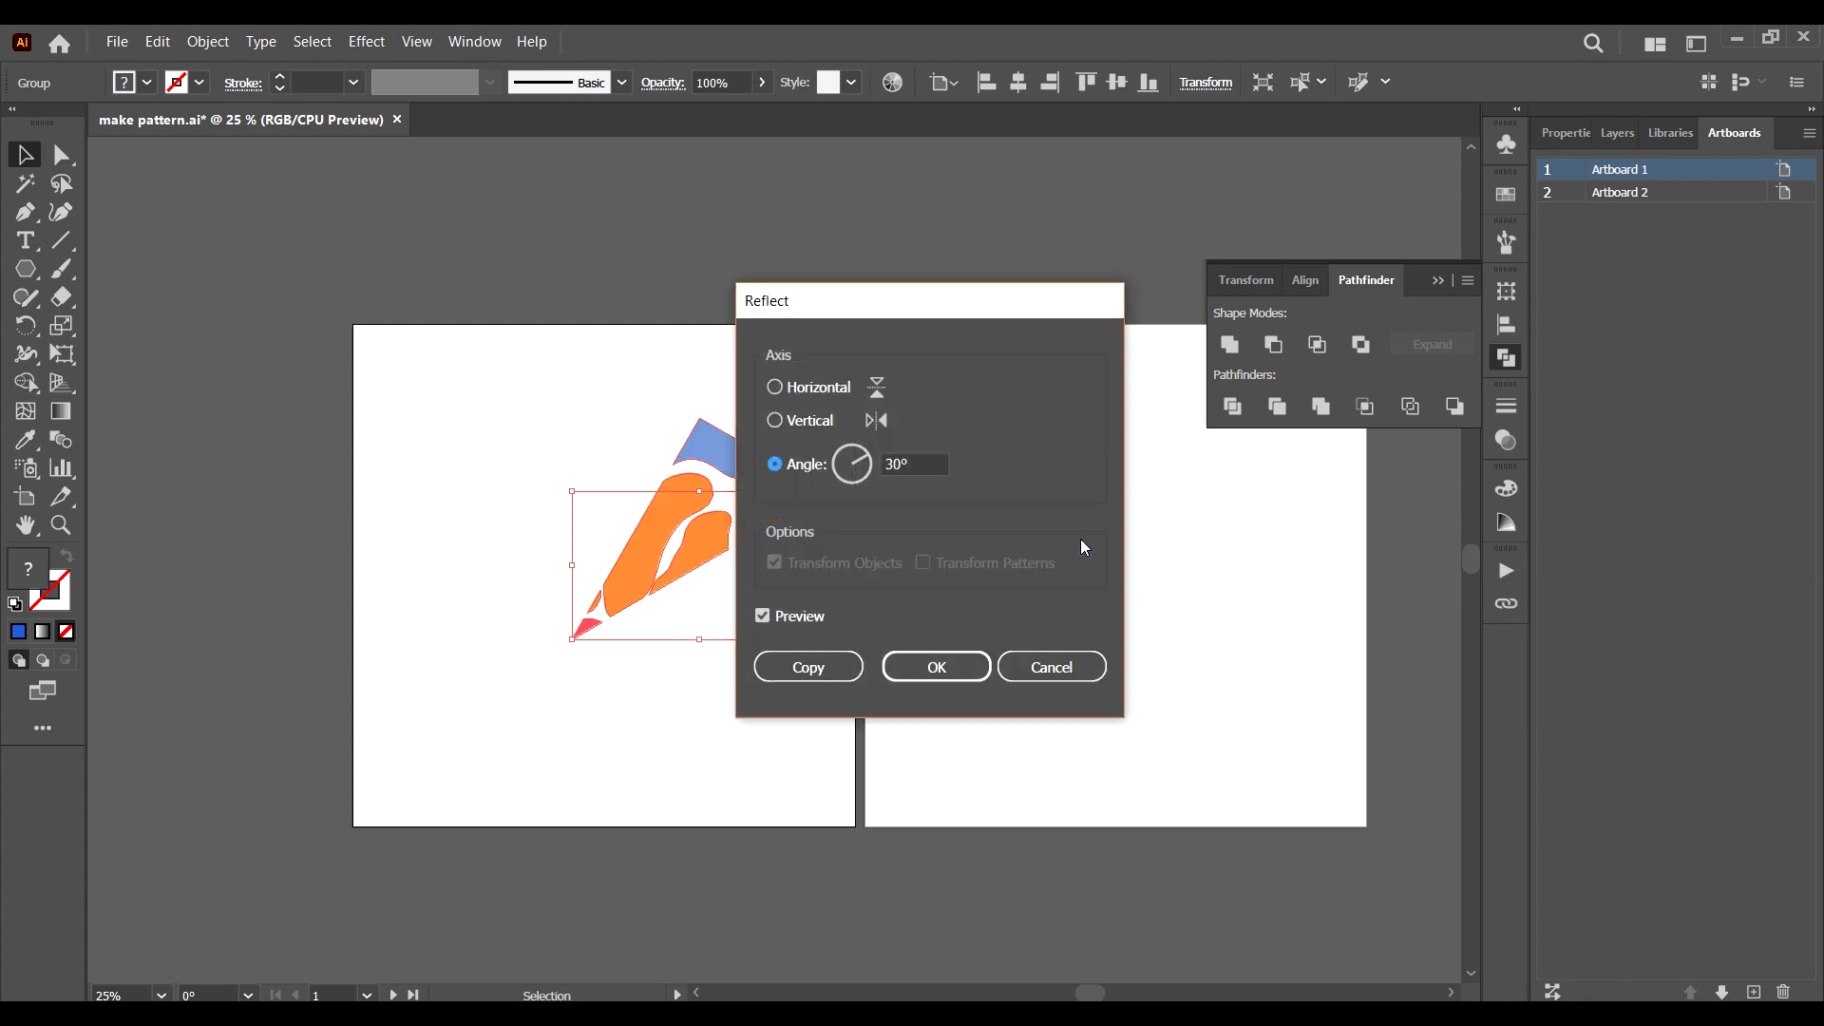
pyautogui.click(784, 470)
pyautogui.click(882, 467)
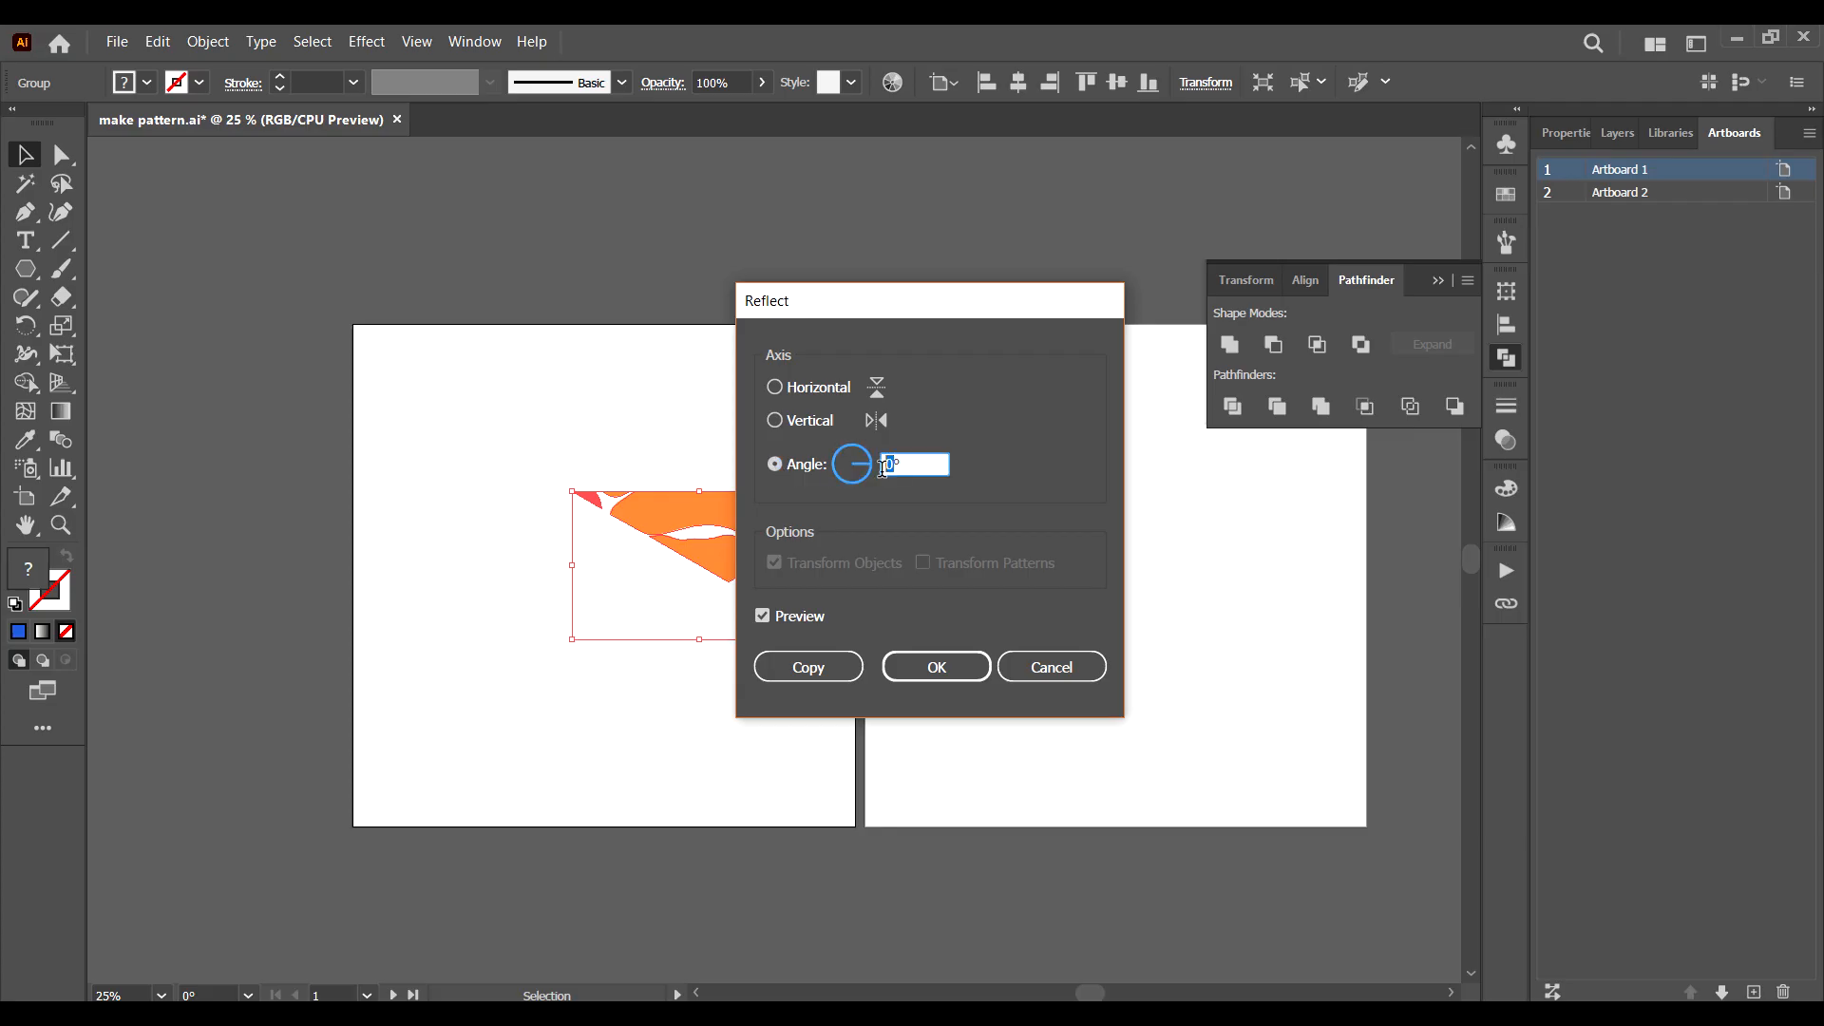
pyautogui.write('30')
pyautogui.moveTo(941, 308); pyautogui.dragTo(1085, 355)
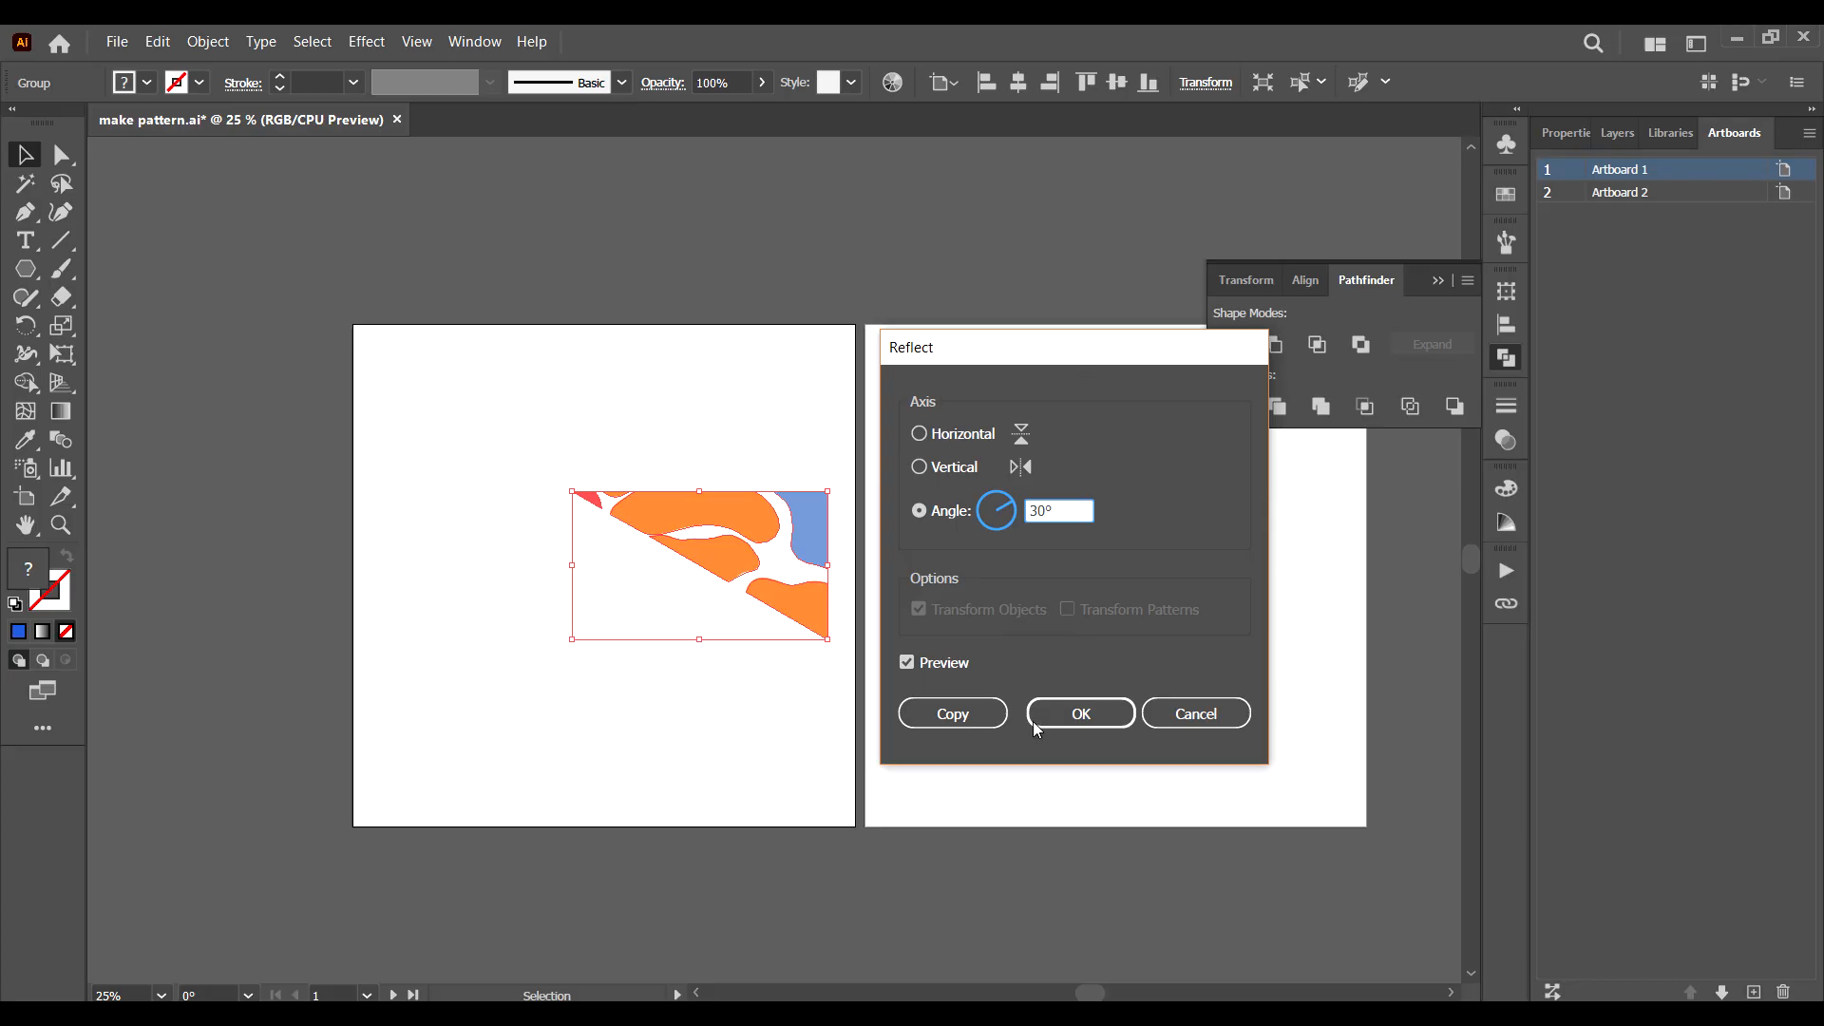
pyautogui.click(941, 663)
pyautogui.click(943, 665)
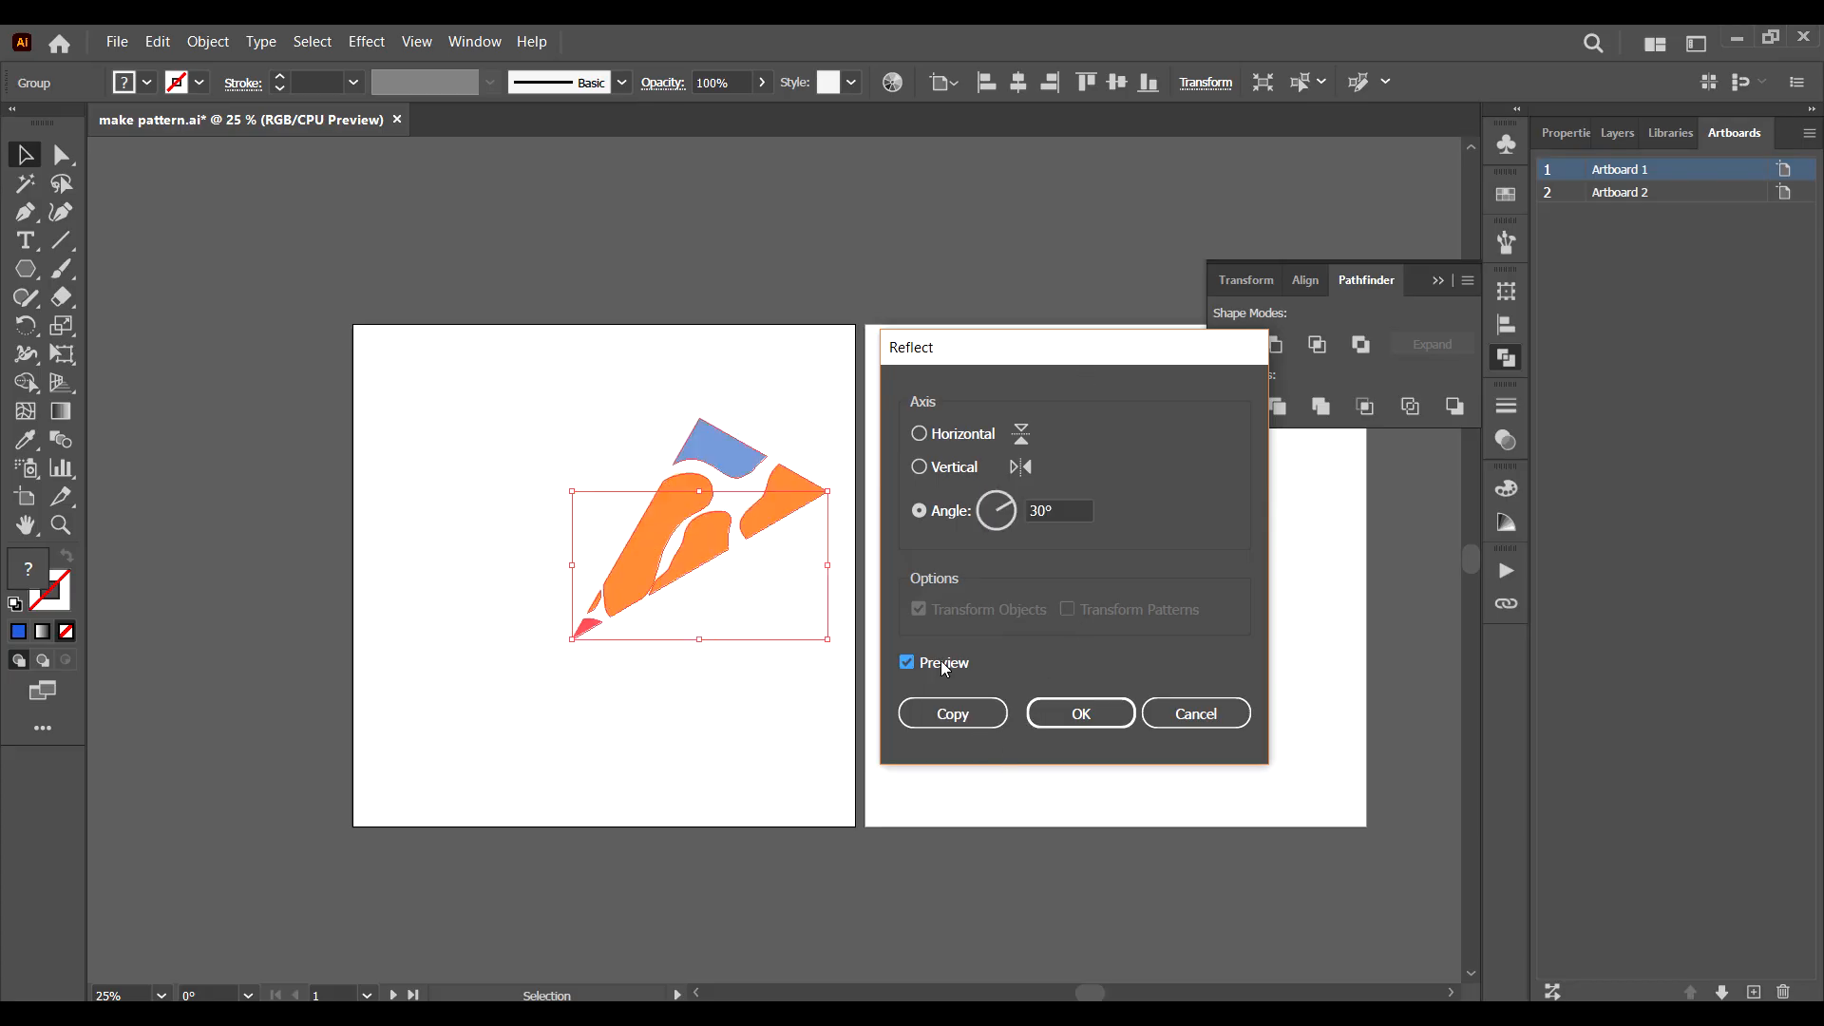
pyautogui.click(954, 719)
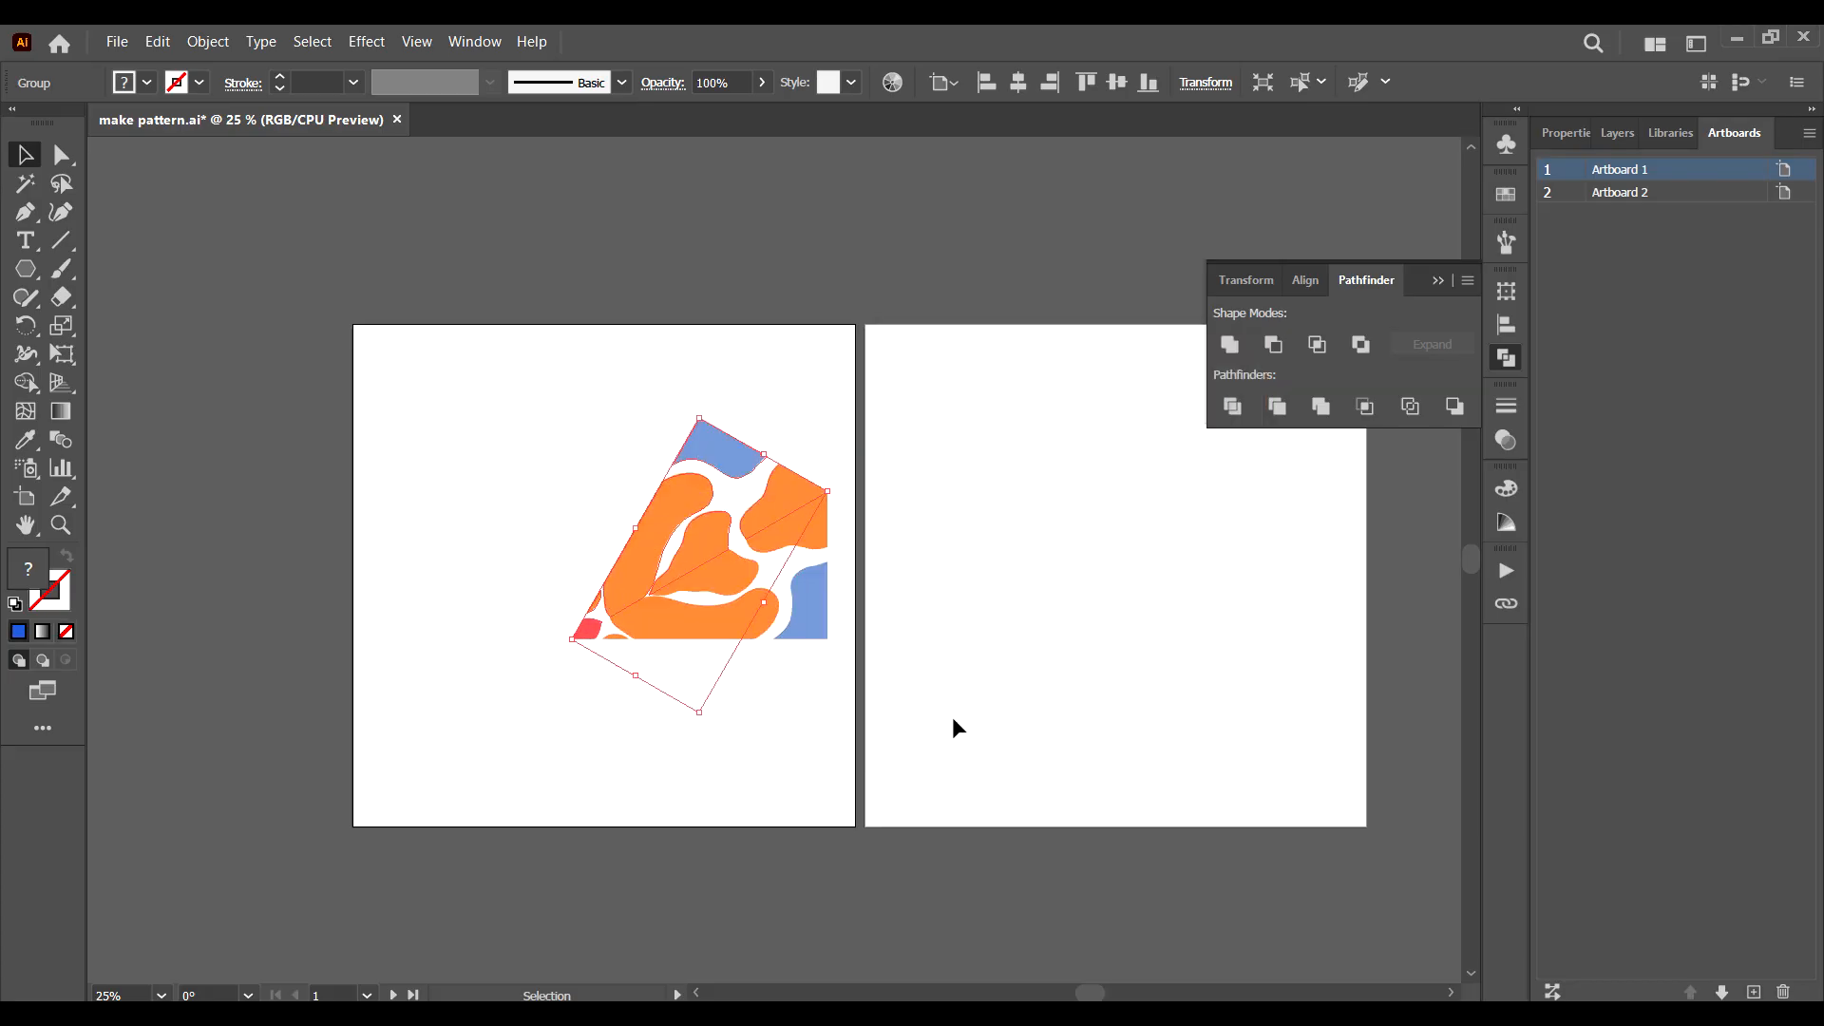
# Group the two mirrored wedges and create a copy rotated 60° around the red tip.
pyautogui.click(813, 755)
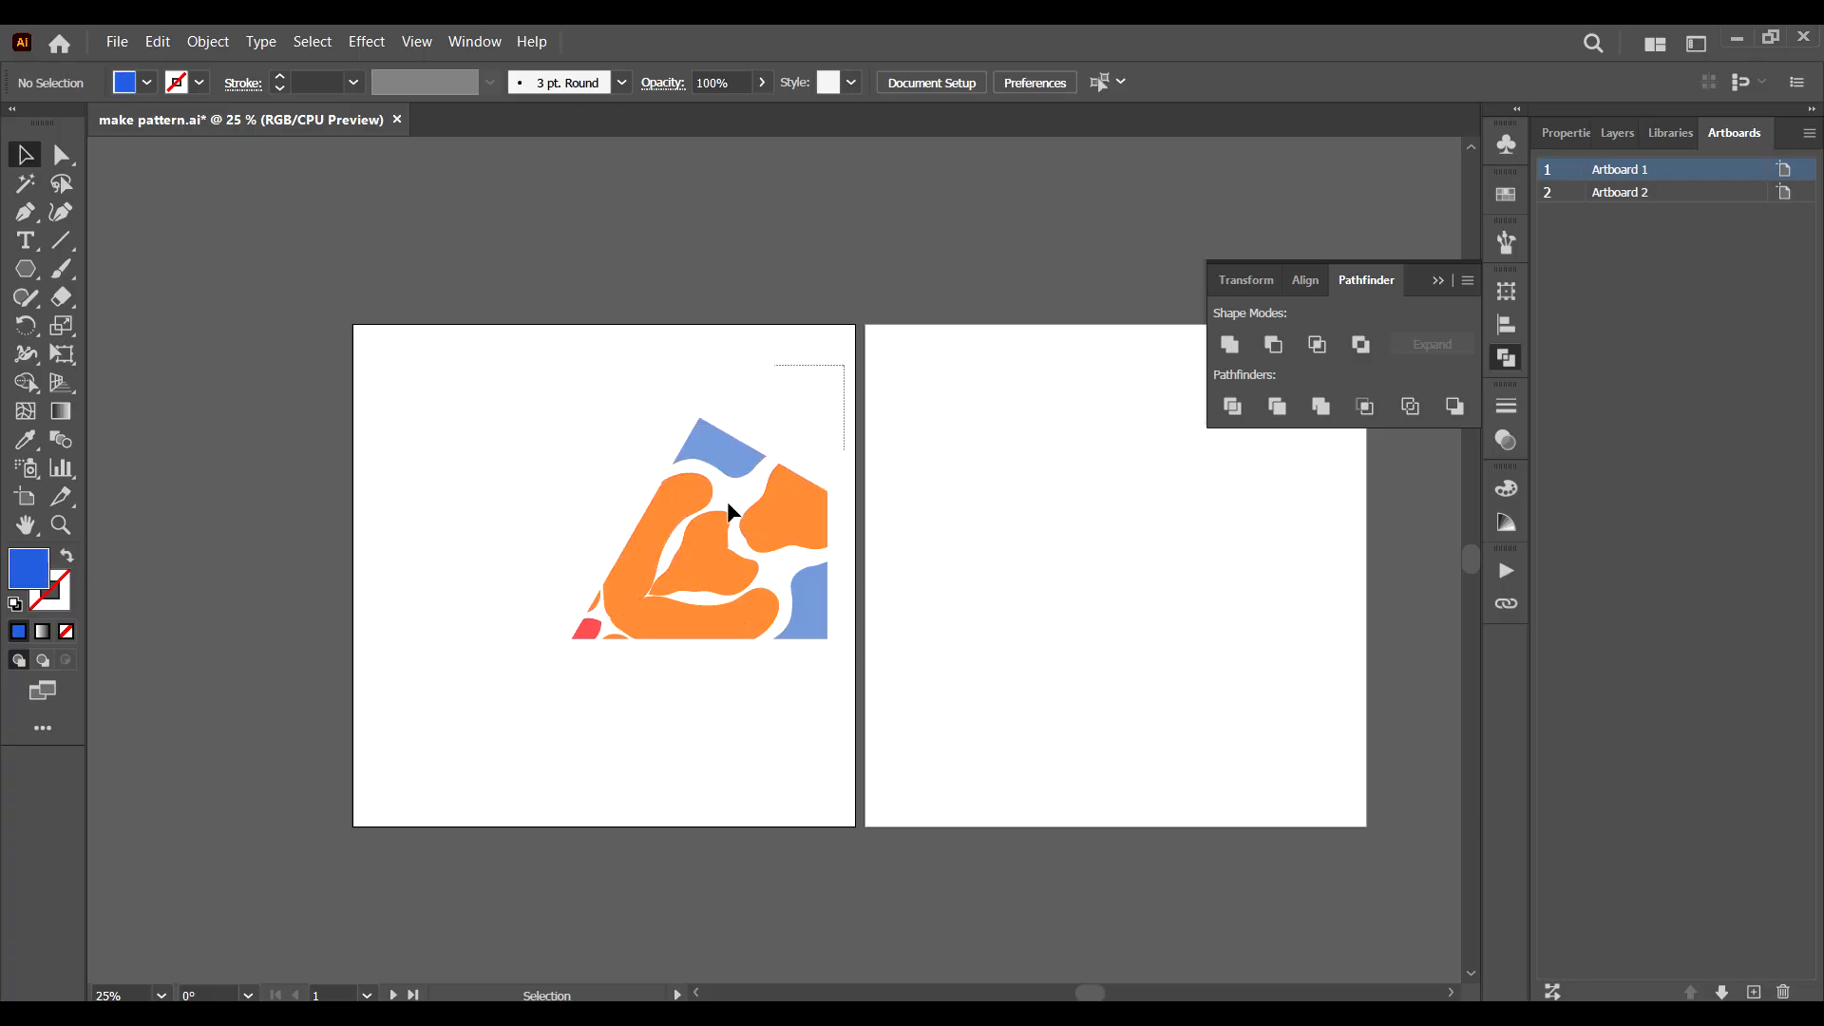
pyautogui.moveTo(728, 507); pyautogui.dragTo(480, 741)
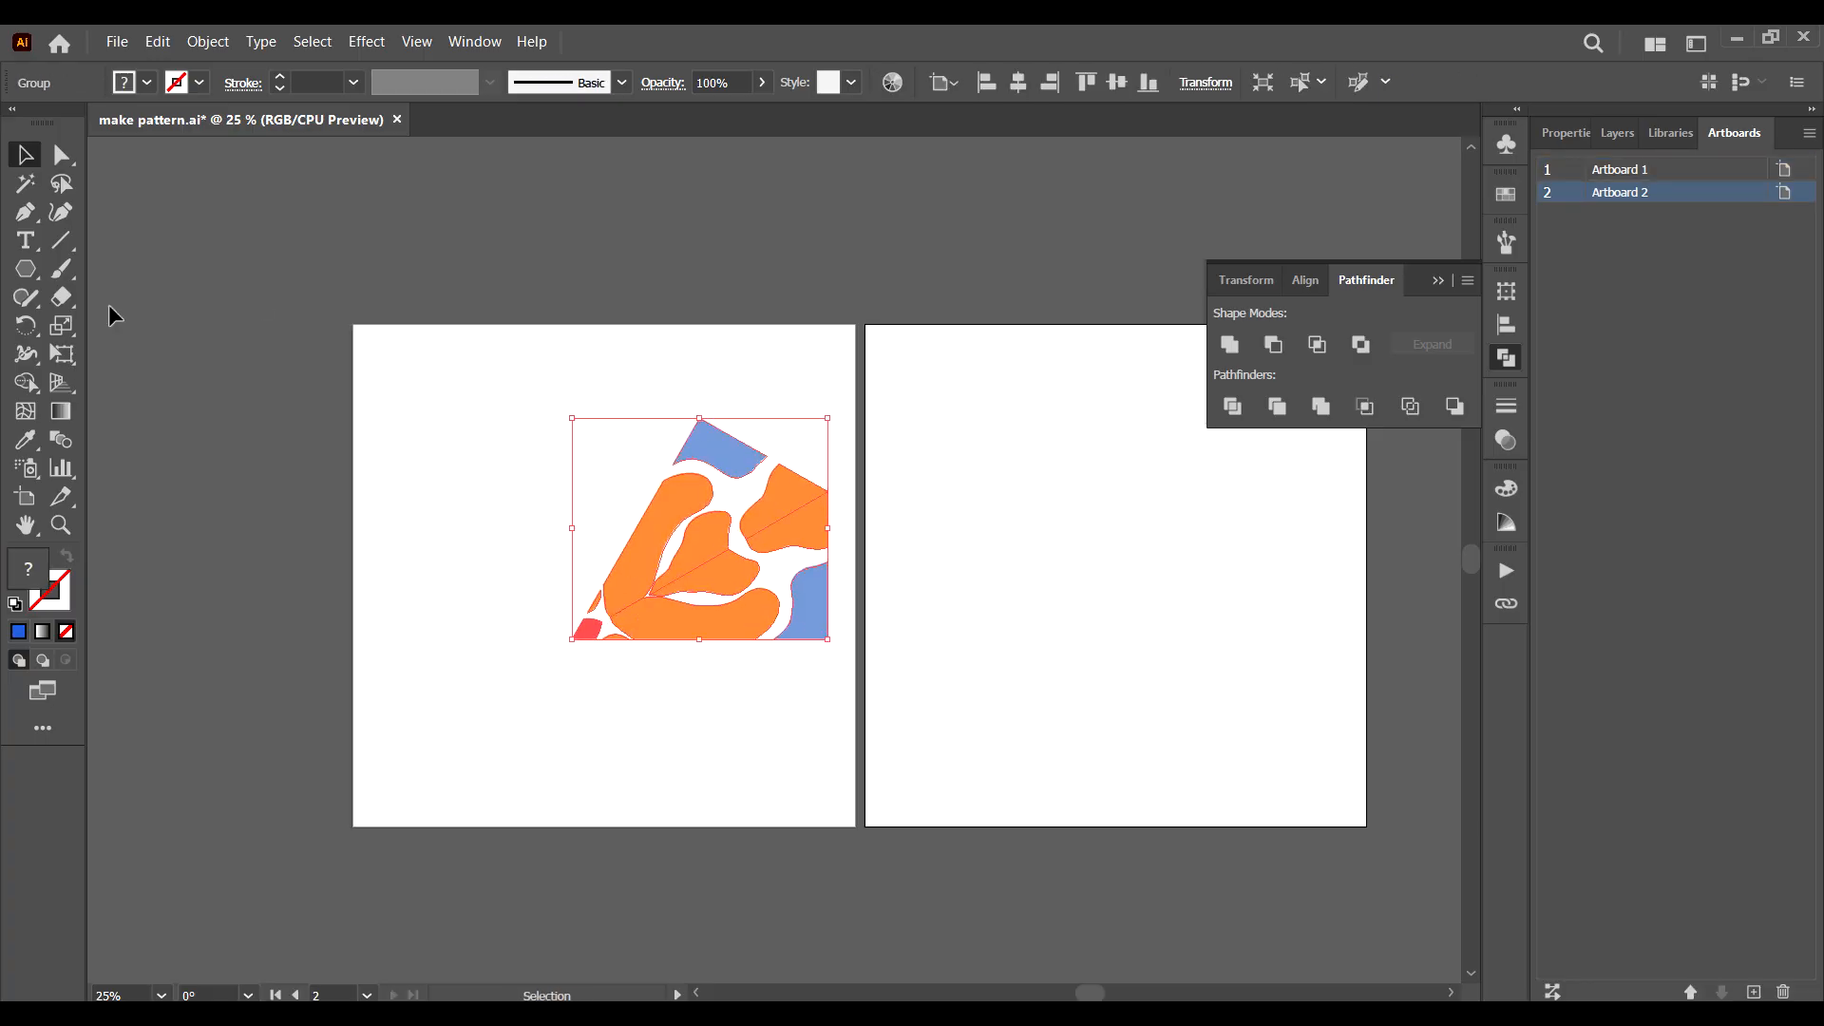
pyautogui.click(25, 327)
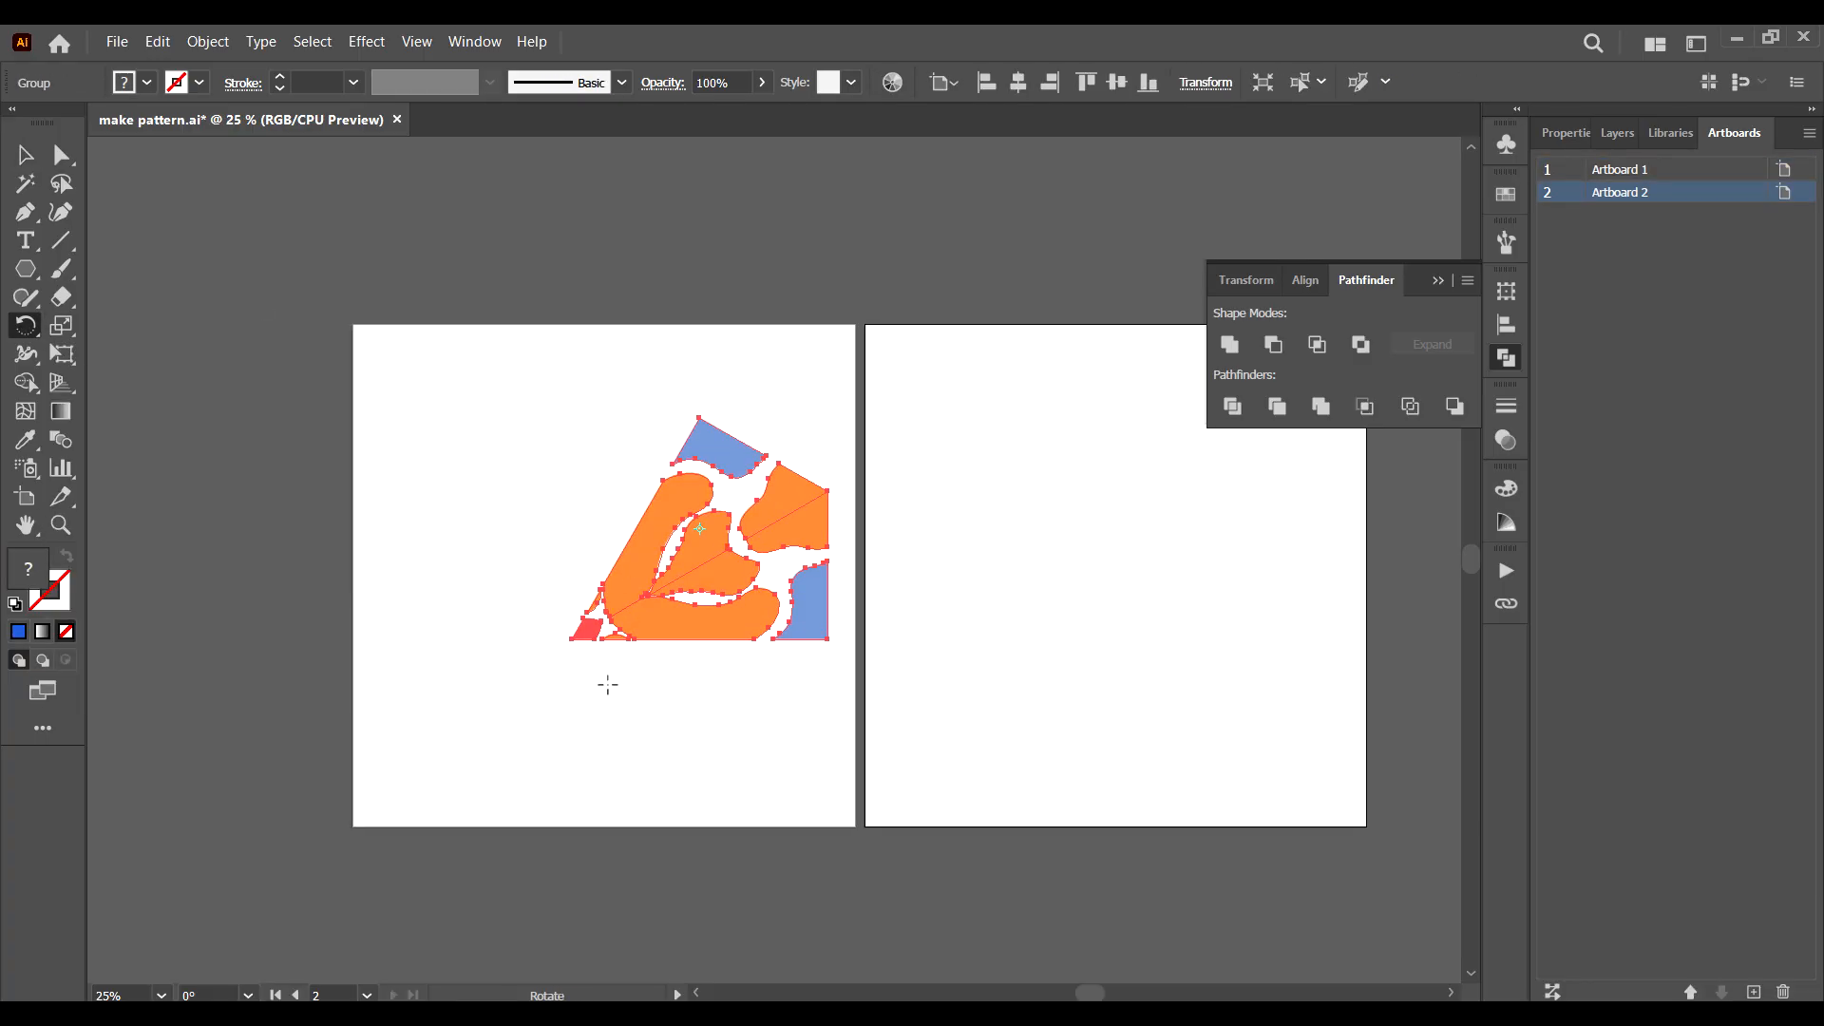
pyautogui.keyDown('alt'); pyautogui.click(571, 642); pyautogui.keyUp('alt')
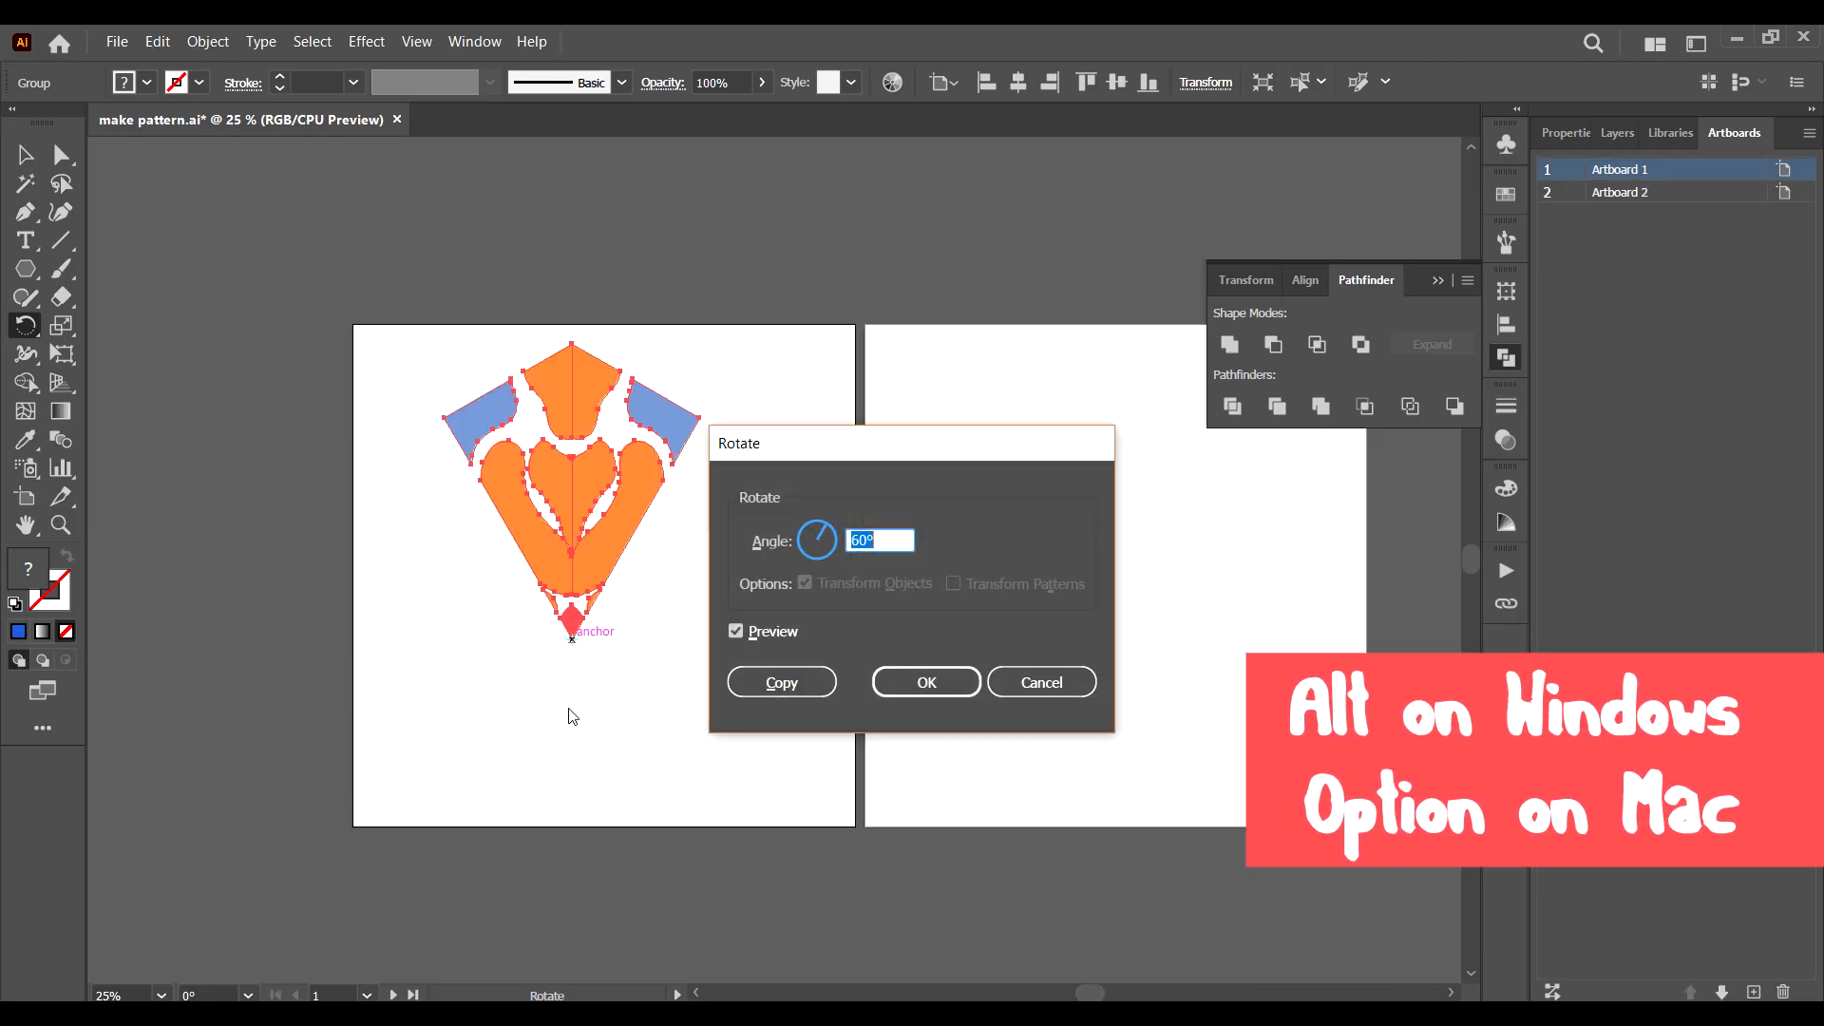
pyautogui.click(875, 538)
pyautogui.click(789, 639)
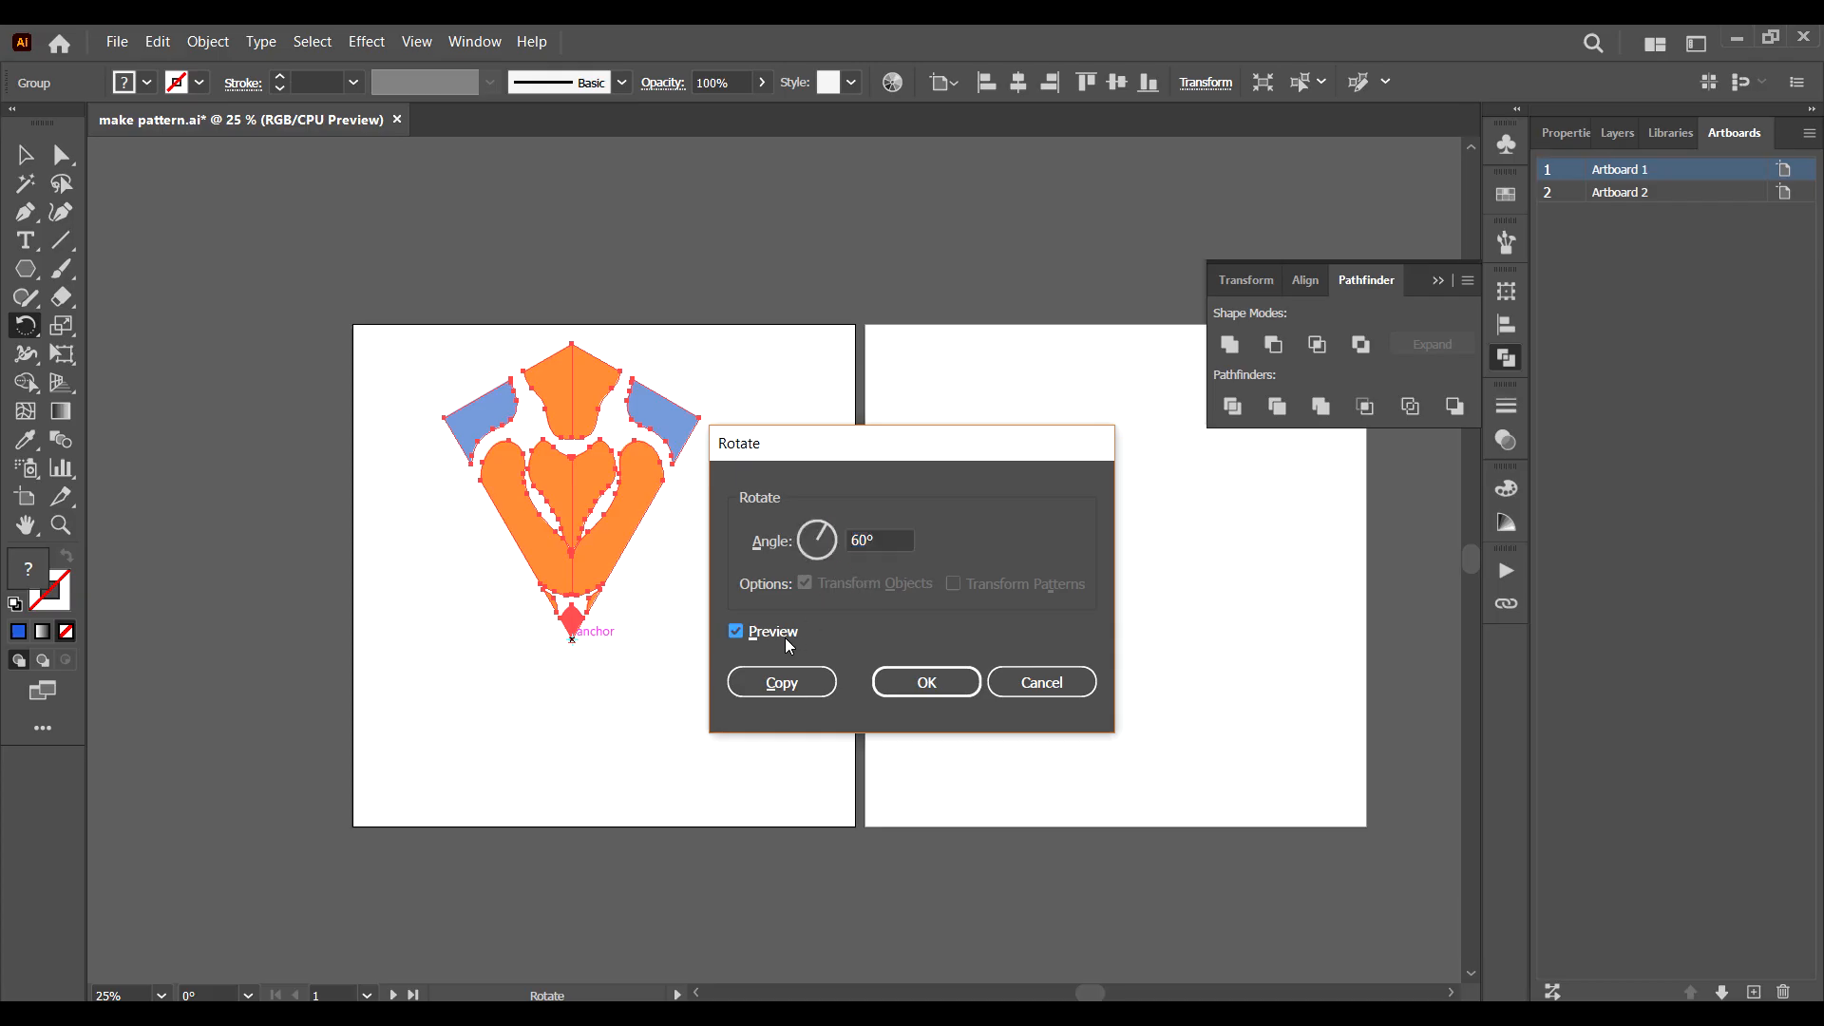
pyautogui.click(789, 638)
pyautogui.click(801, 681)
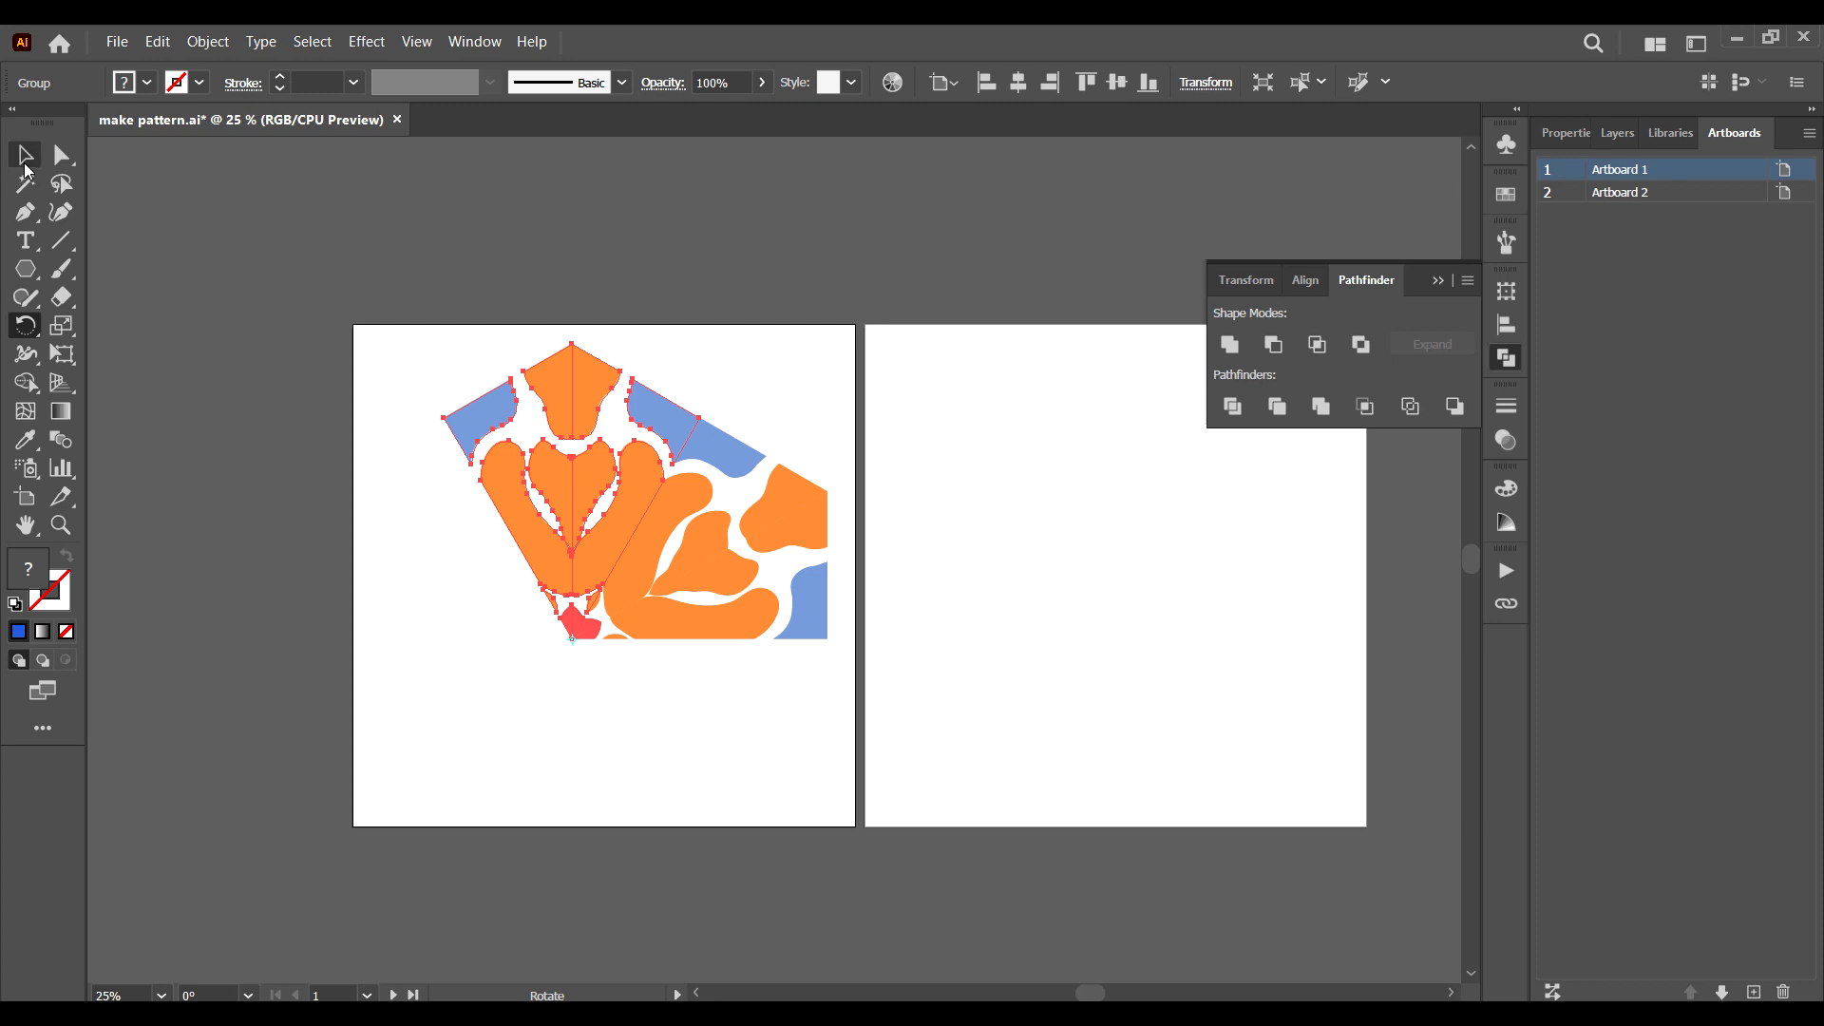
# Repeat the rotated copy four more times to complete the hexagonal floral ornament.
pyautogui.hotkey('ctrl', 'd')
pyautogui.hotkey('ctrl', 'd')
pyautogui.hotkey('ctrl', 'd')
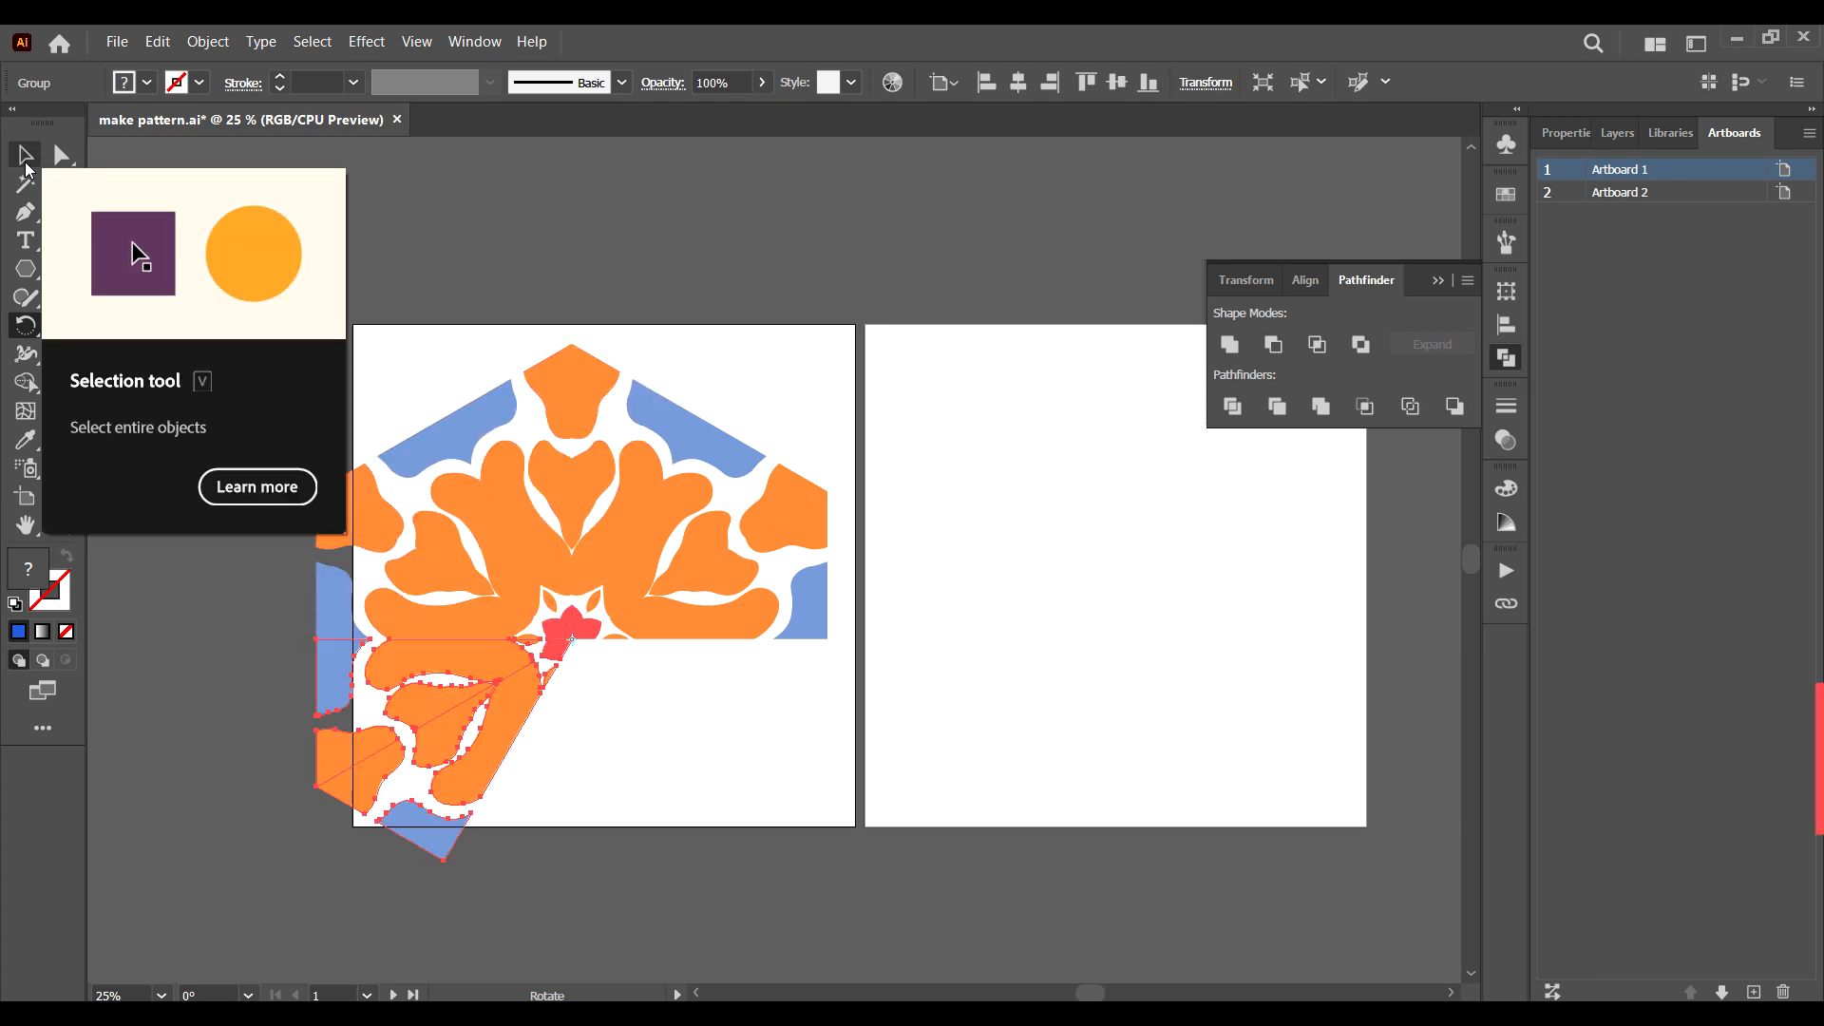
pyautogui.hotkey('ctrl', 'd')
# Select all six segments of the ornament and group them.
pyautogui.click(23, 157)
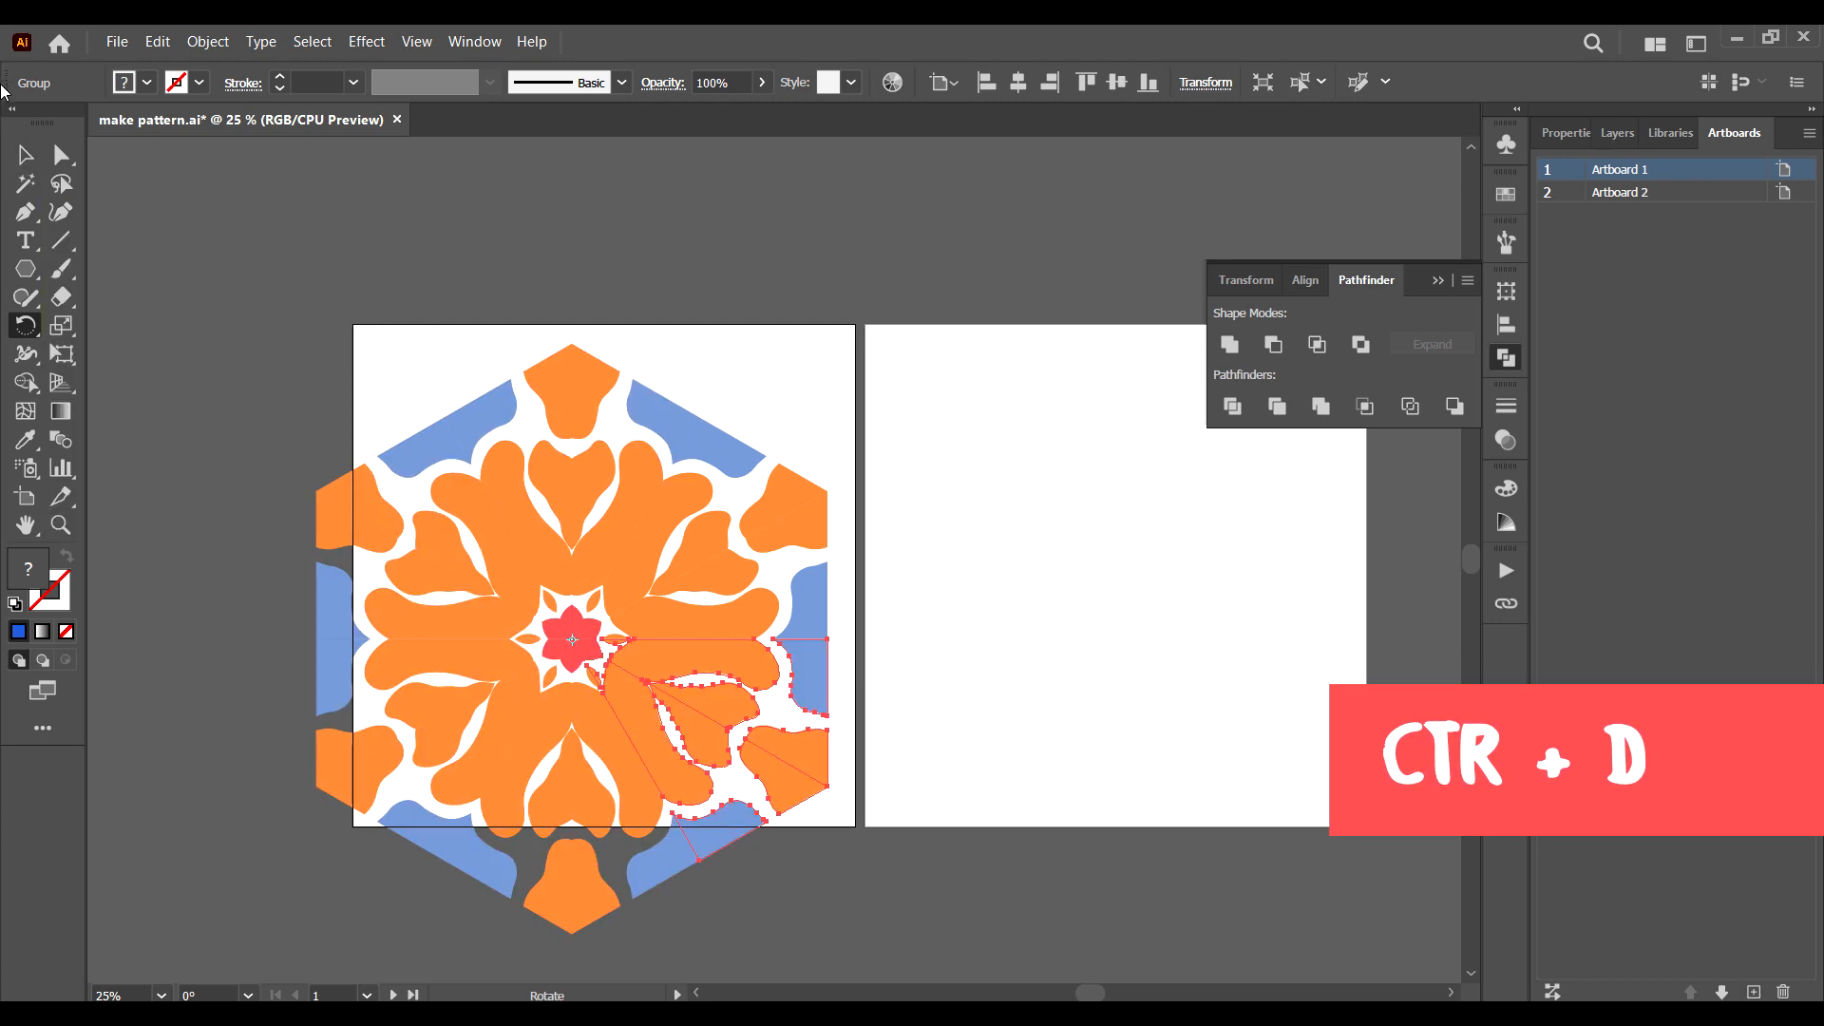
pyautogui.click(819, 385)
pyautogui.moveTo(913, 305); pyautogui.dragTo(154, 866)
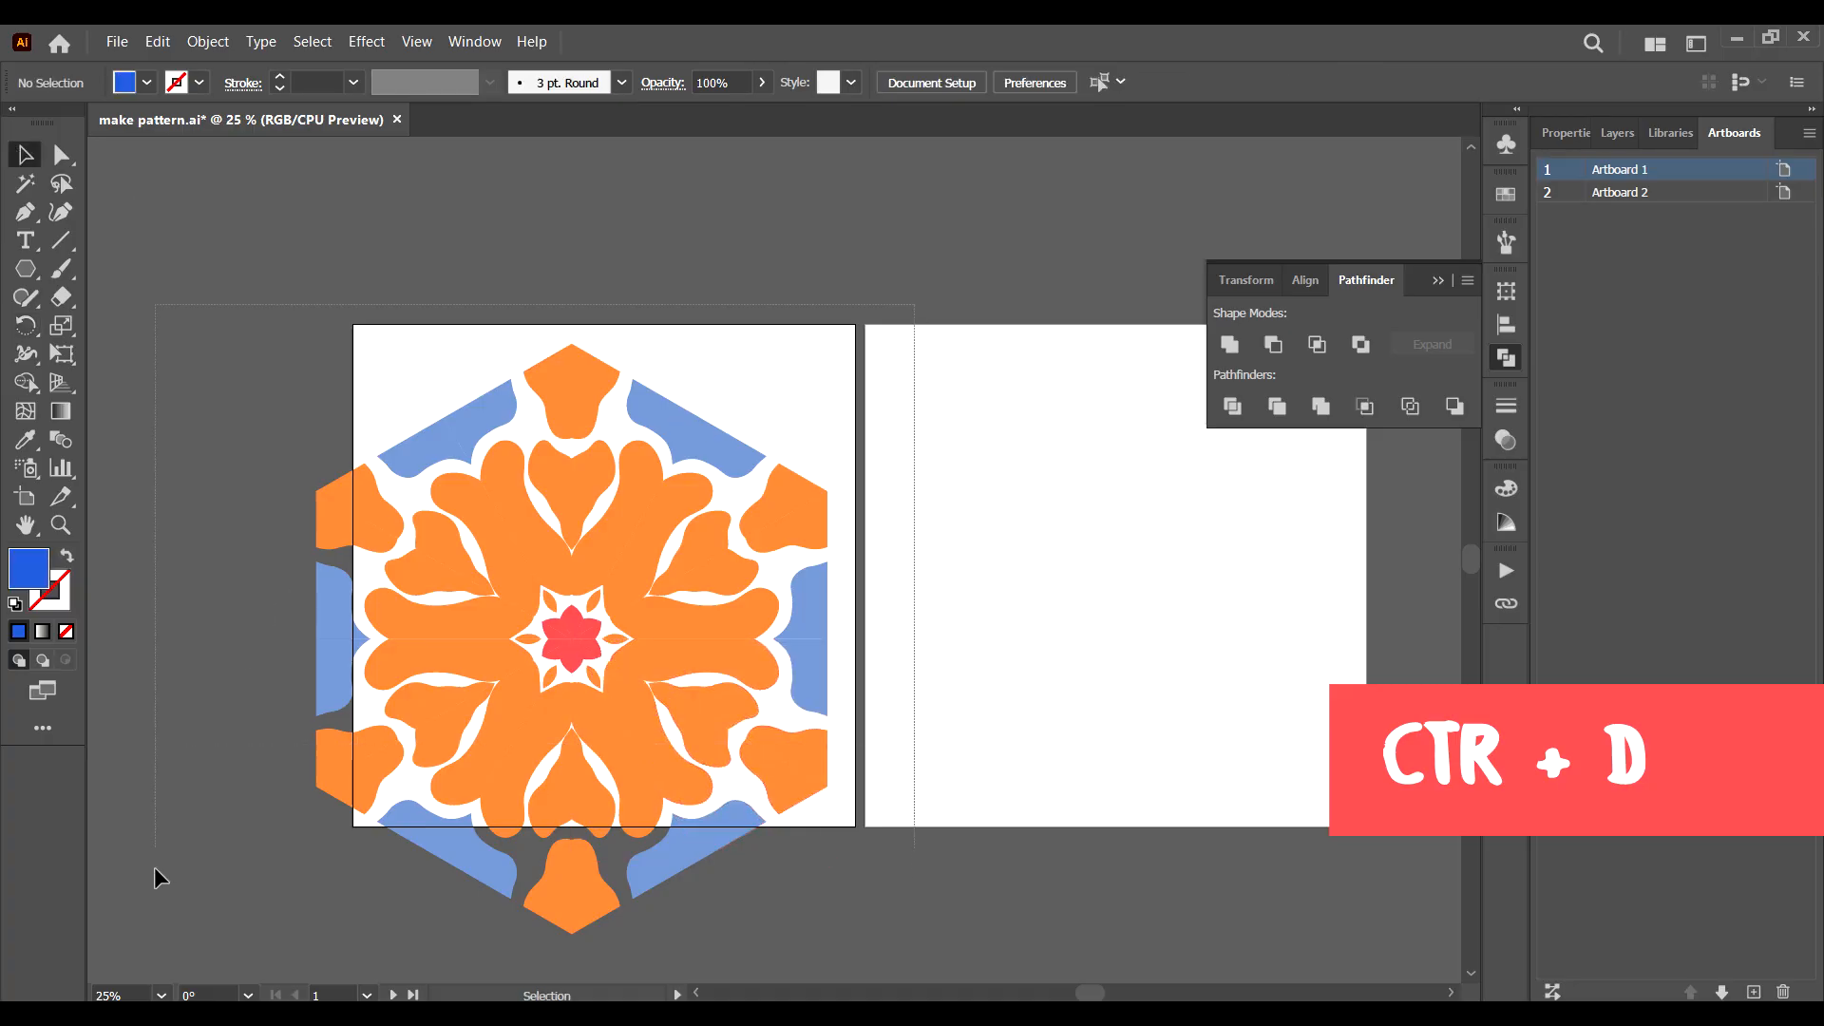
pyautogui.moveTo(219, 973); pyautogui.dragTo(272, 887)
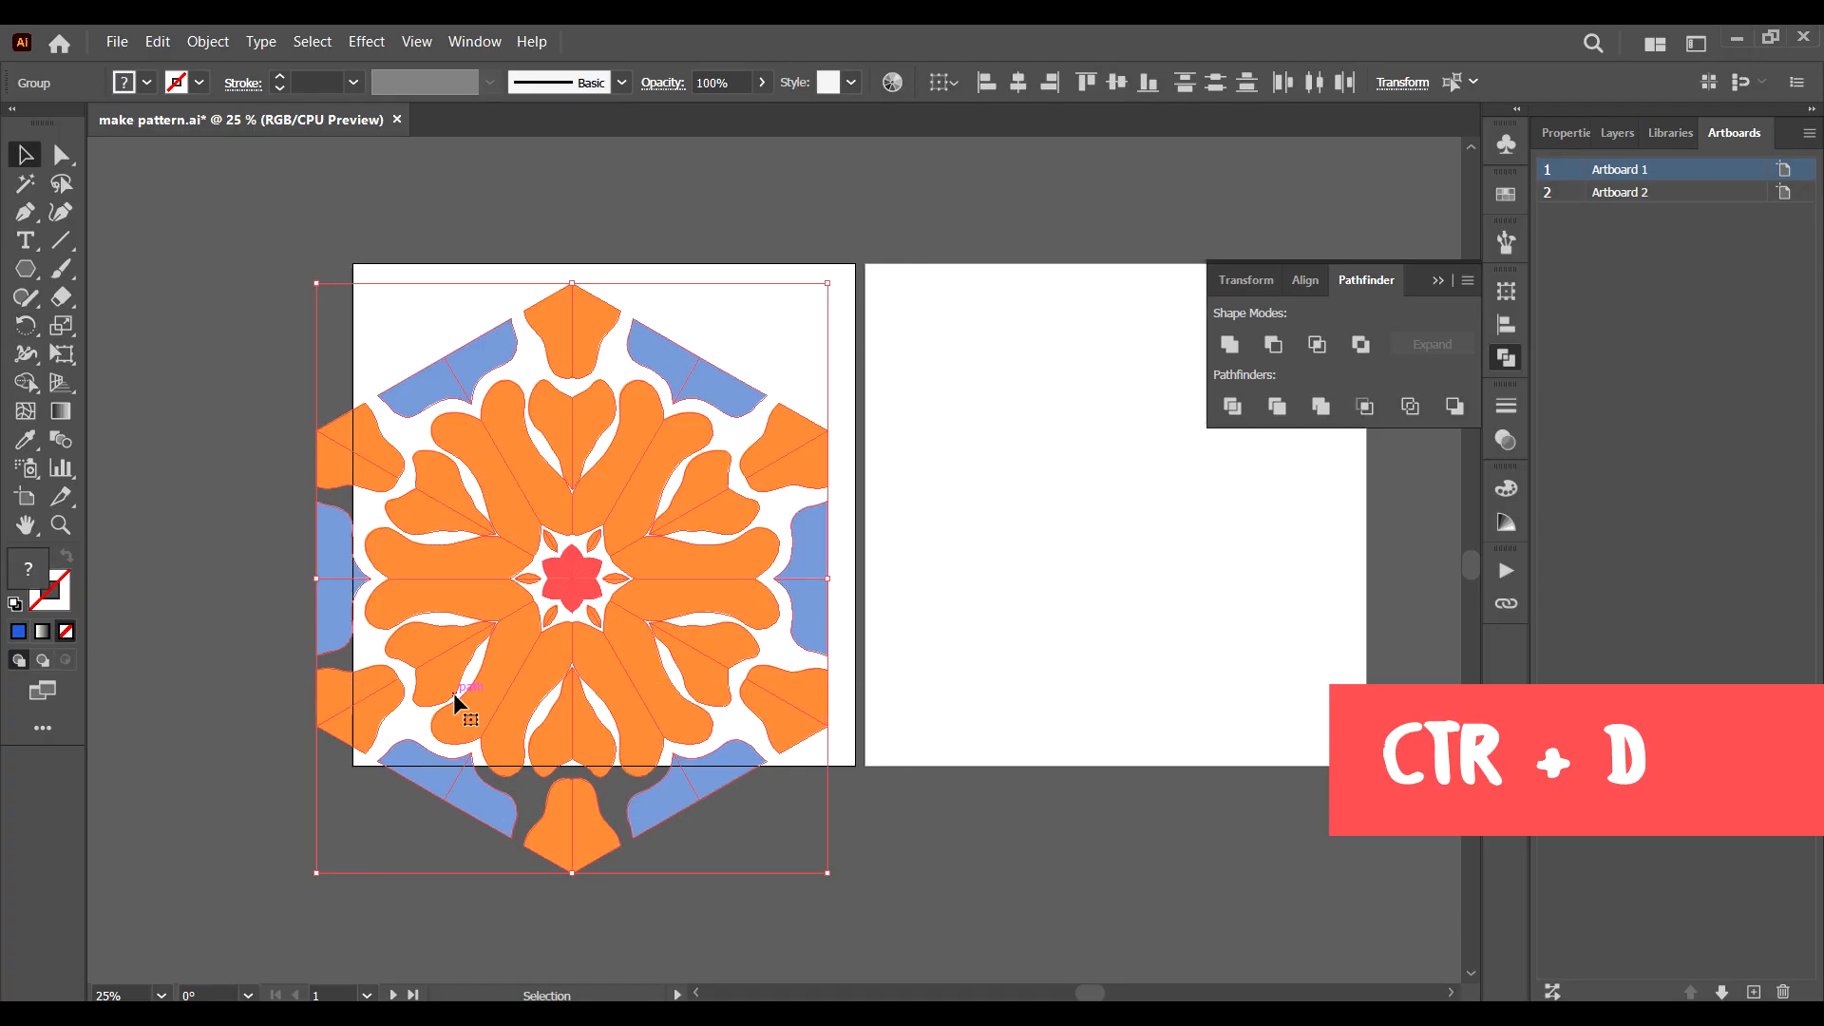
pyautogui.press('ctrl')
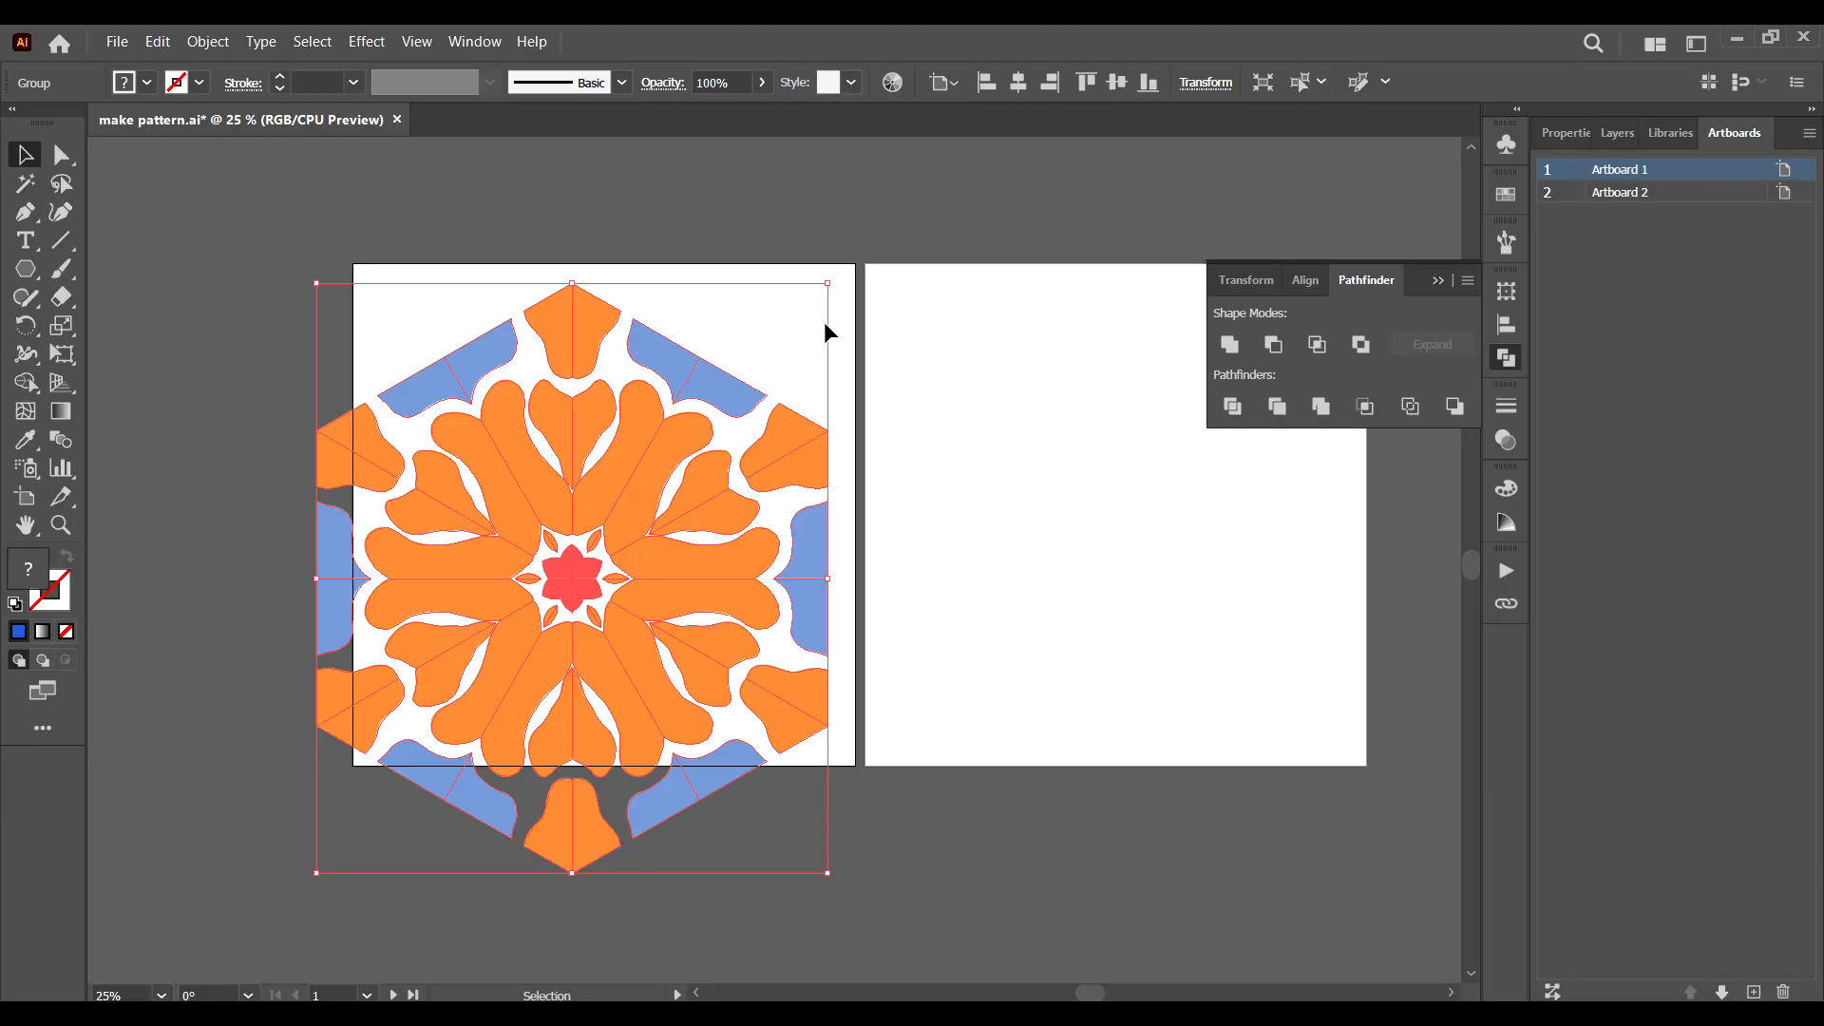
# Shrink the hexagonal ornament proportionally and move it fully inside the first artboard.
pyautogui.press('shift')
pyautogui.moveTo(826, 288); pyautogui.dragTo(779, 341)
pyautogui.moveTo(564, 578); pyautogui.dragTo(580, 523)
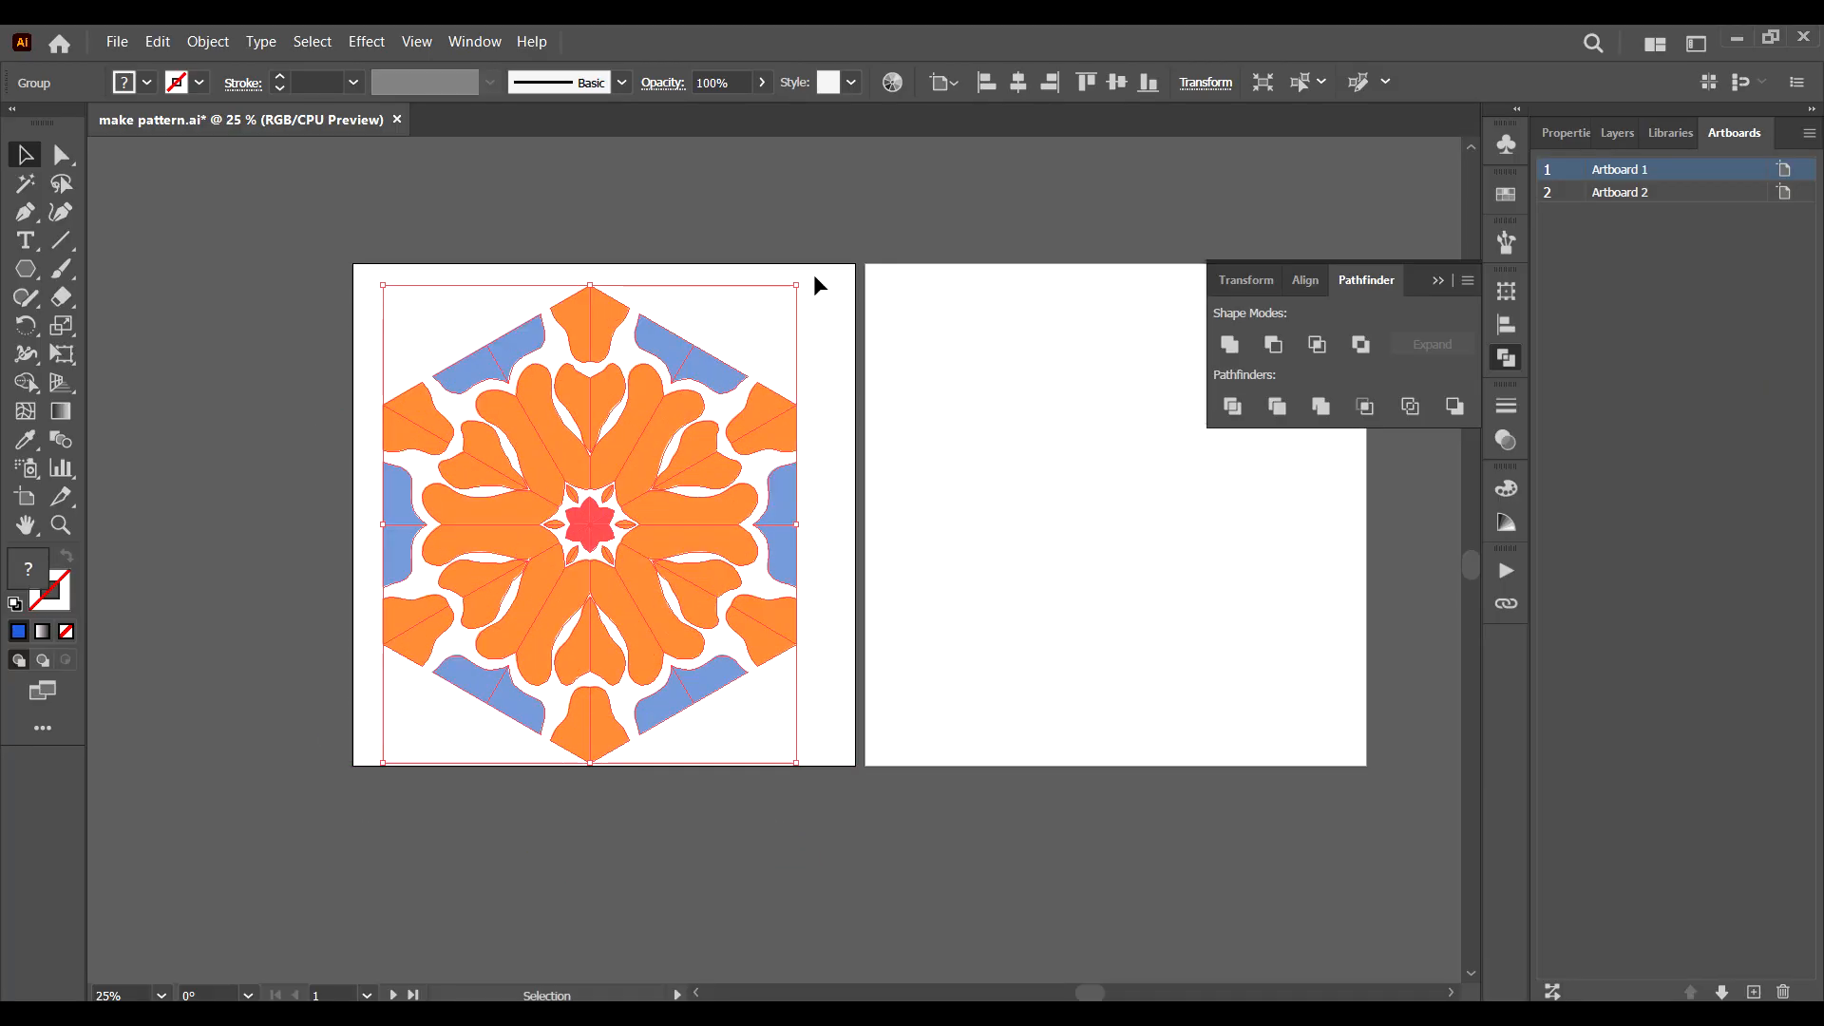
# Rotate the ornament so its flat sides lie horizontally, and shrink it to about 471 × 408 px.
pyautogui.moveTo(808, 276); pyautogui.dragTo(855, 656)
pyautogui.click(878, 323)
pyautogui.click(751, 404)
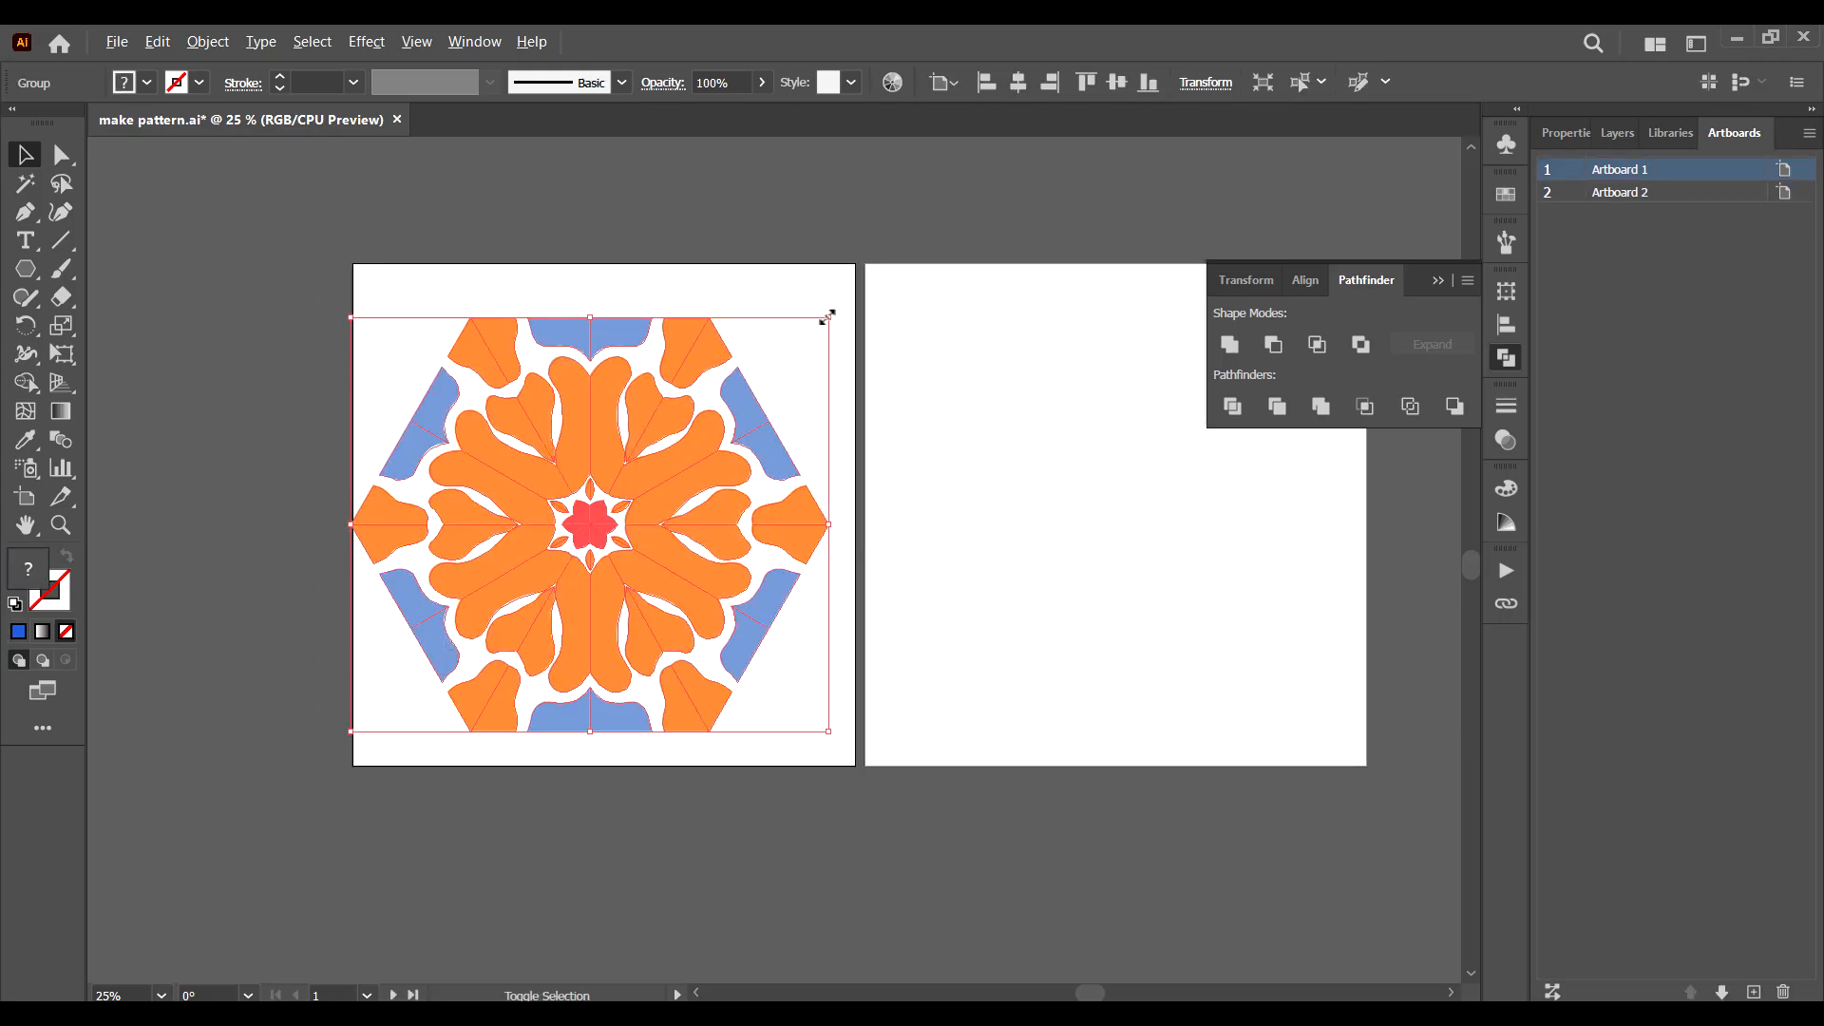
pyautogui.moveTo(826, 317); pyautogui.dragTo(700, 429)
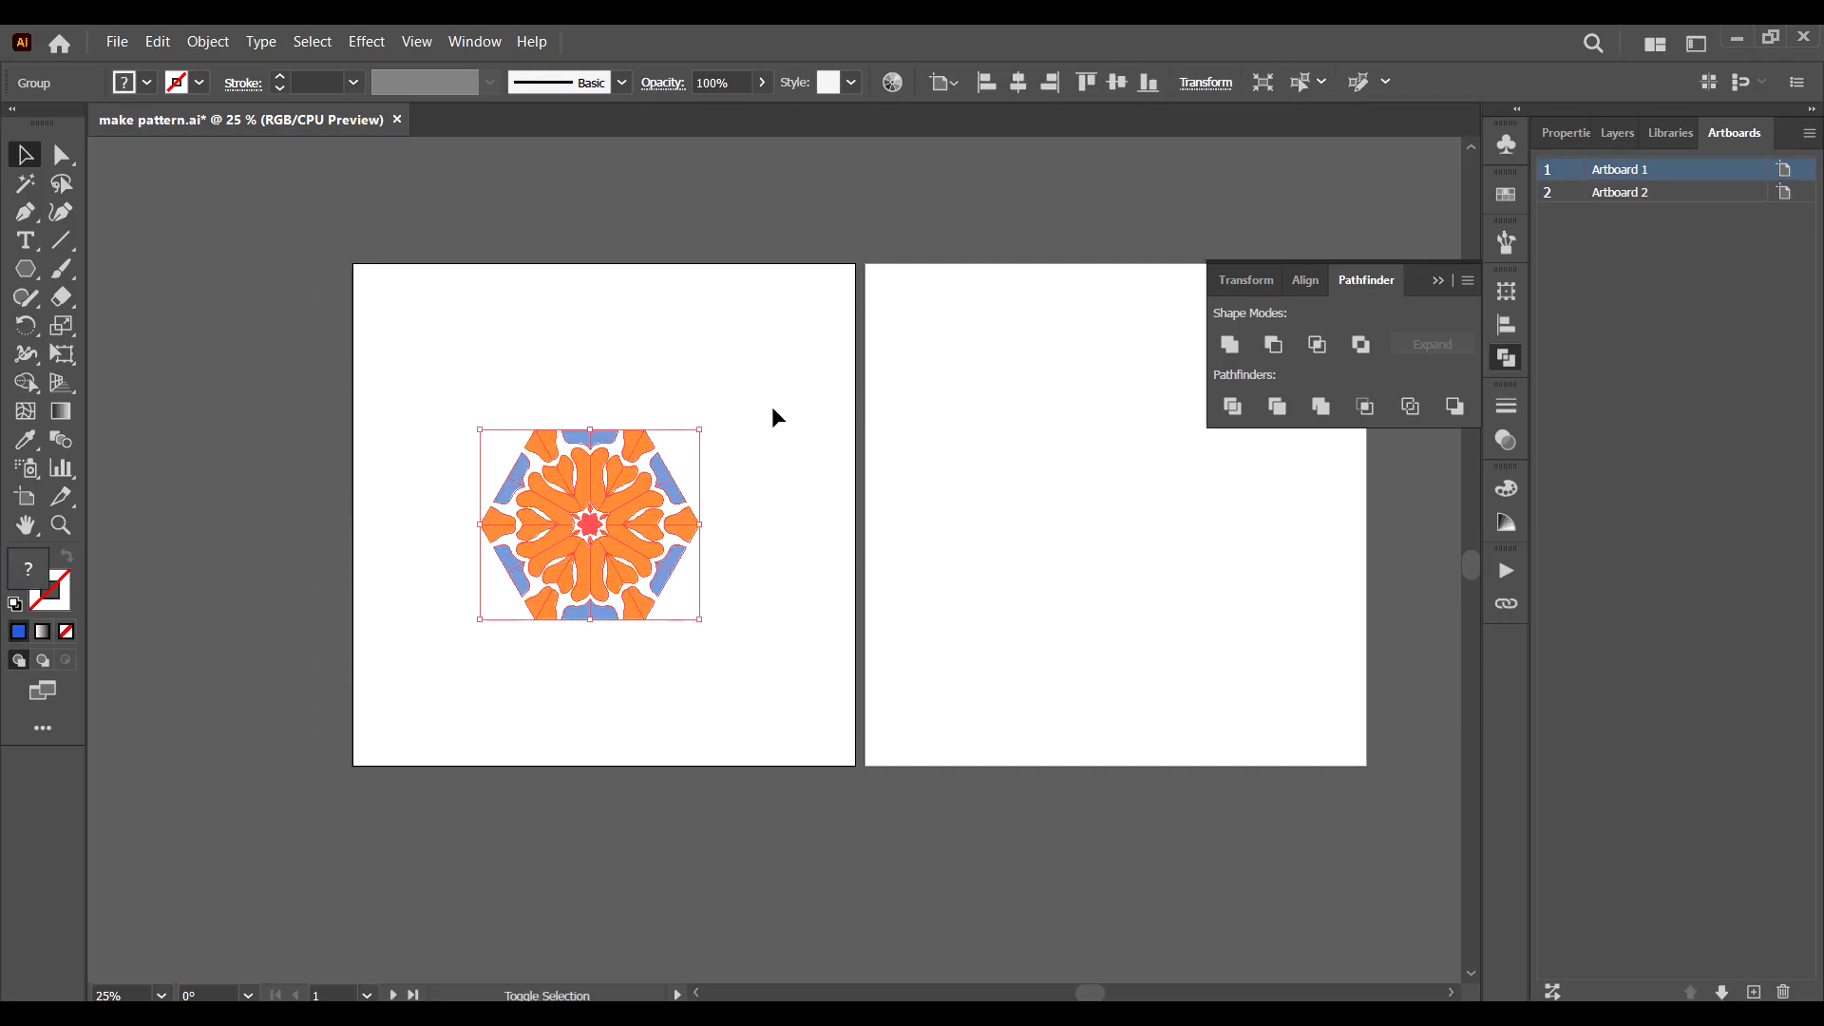
# Make a pattern from the hexagonal ornament using the Brick by Column tile type.
pyautogui.click(772, 409)
pyautogui.moveTo(785, 359); pyautogui.dragTo(455, 583)
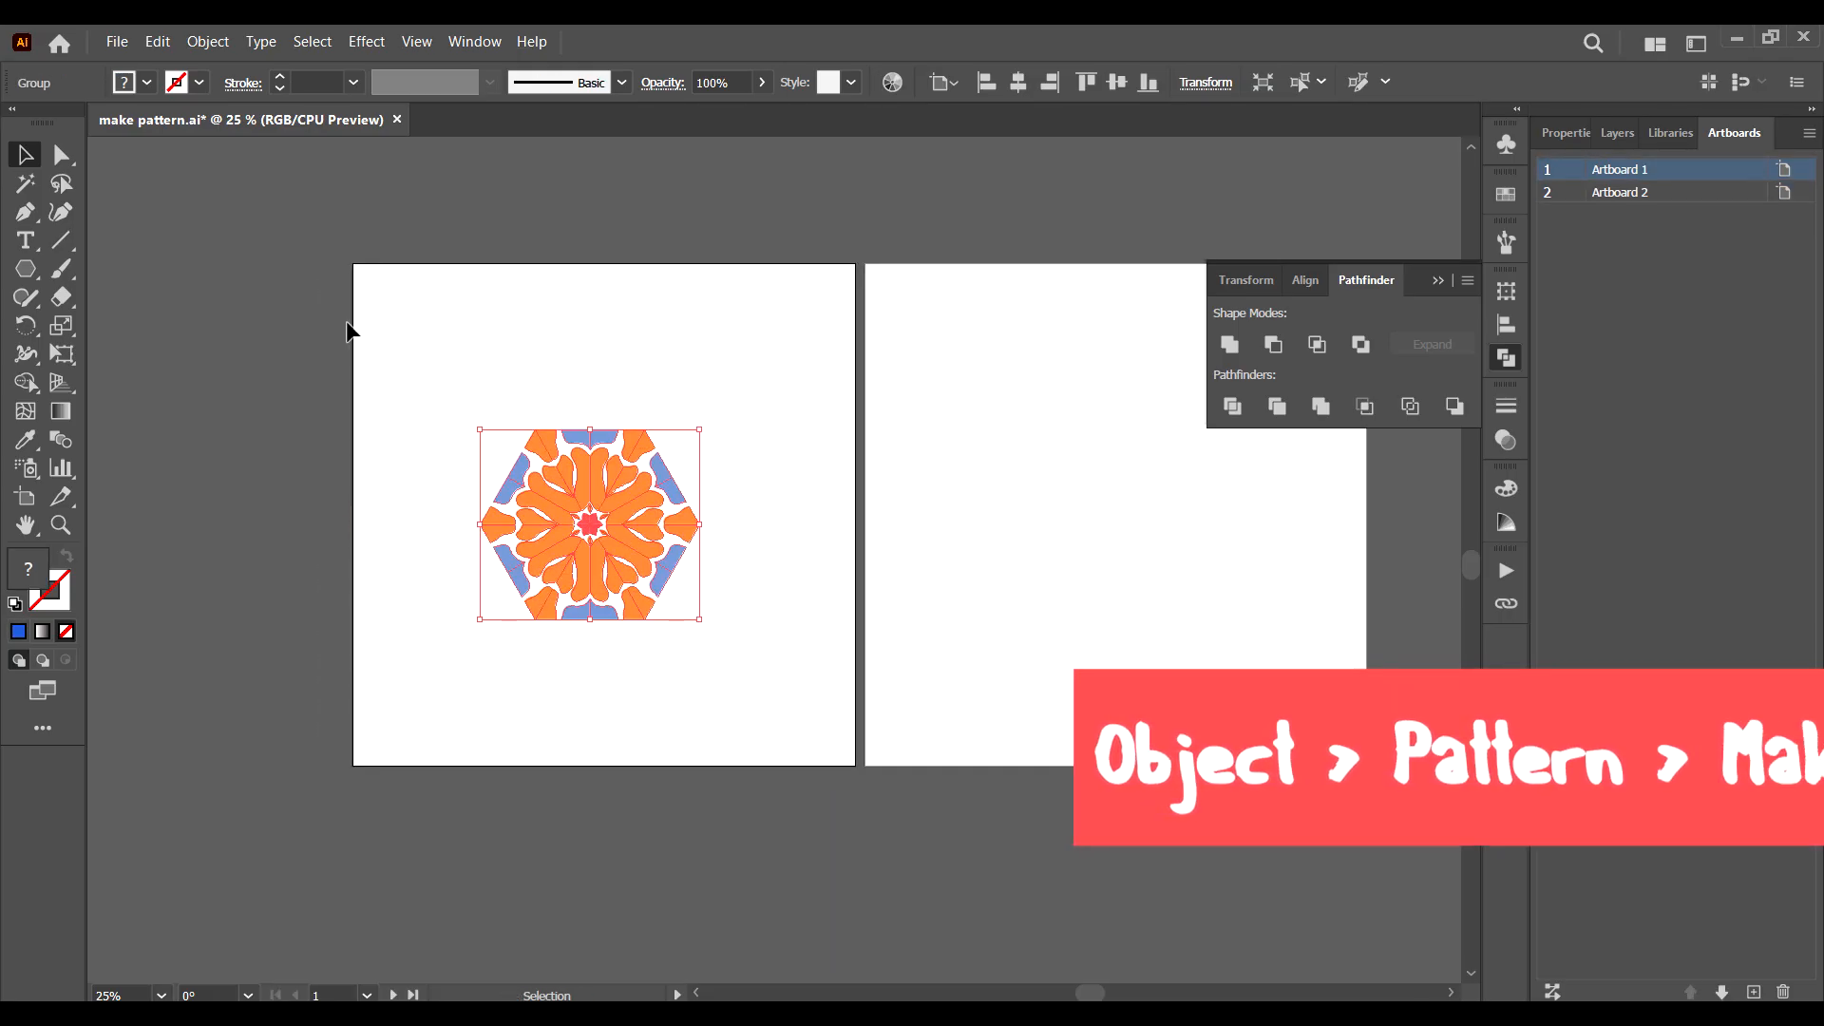
pyautogui.click(208, 42)
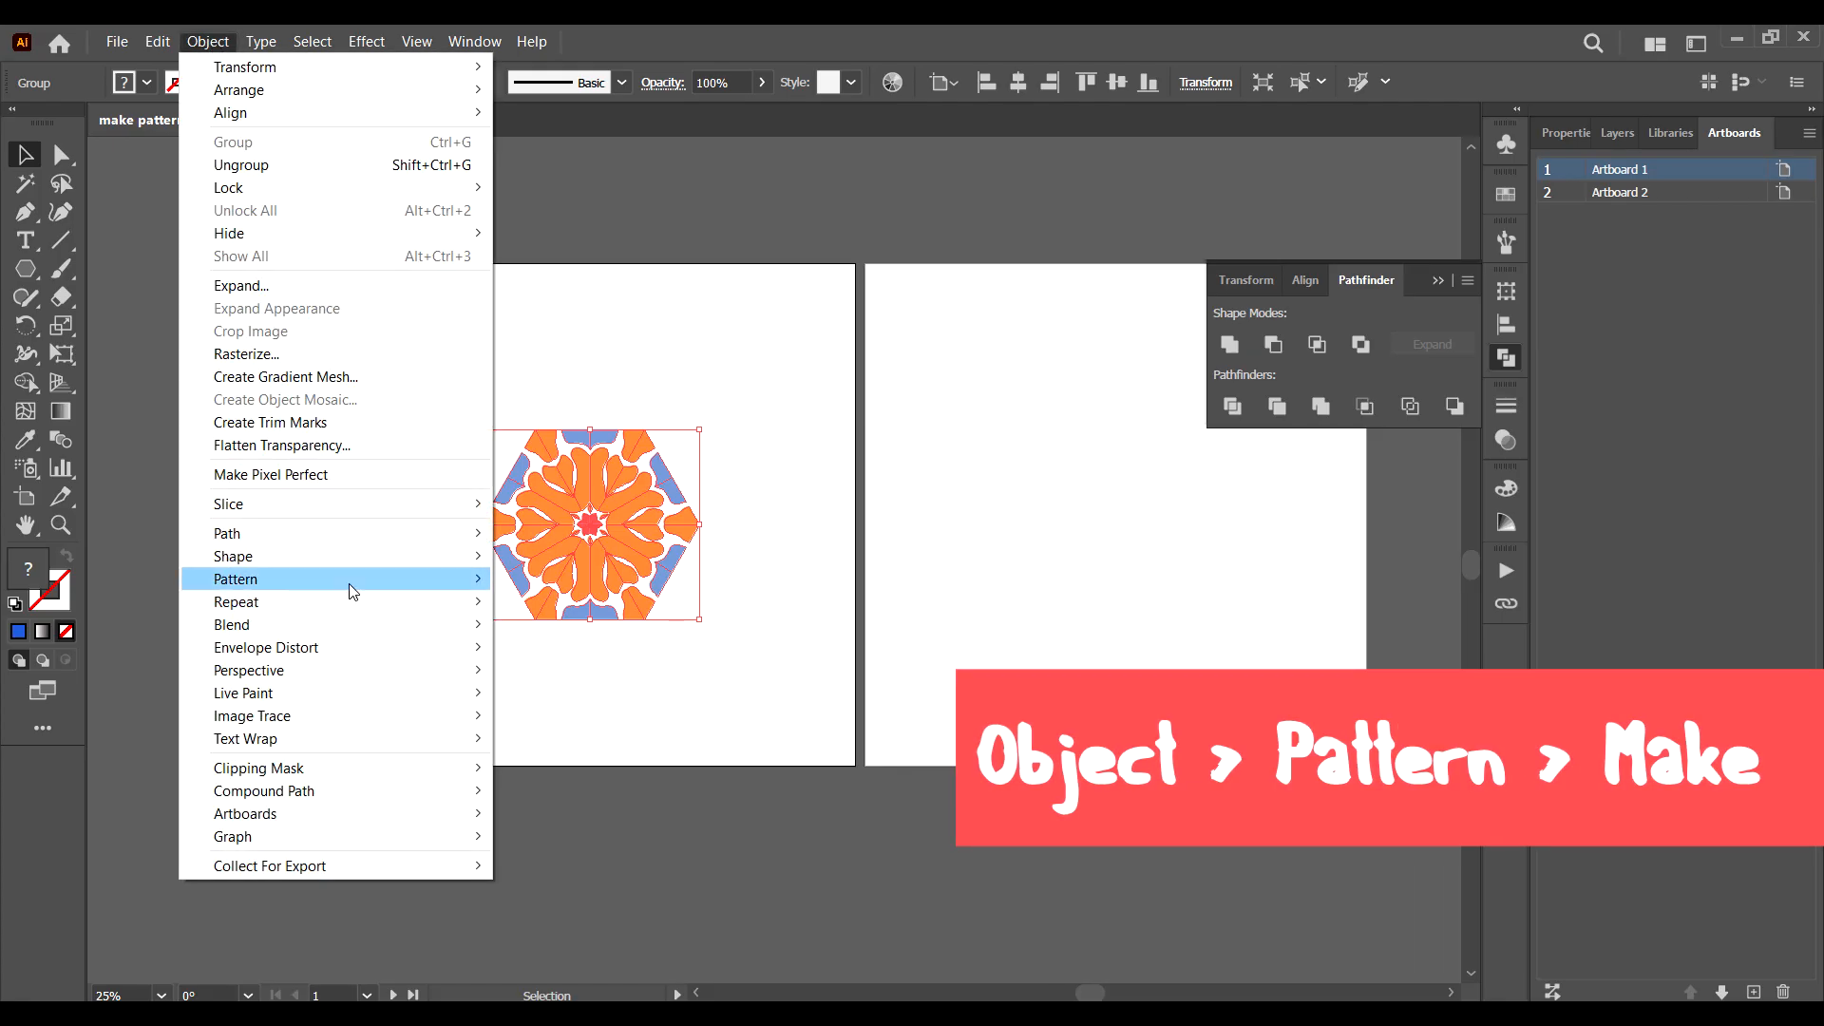
pyautogui.moveTo(351, 586)
pyautogui.click(539, 579)
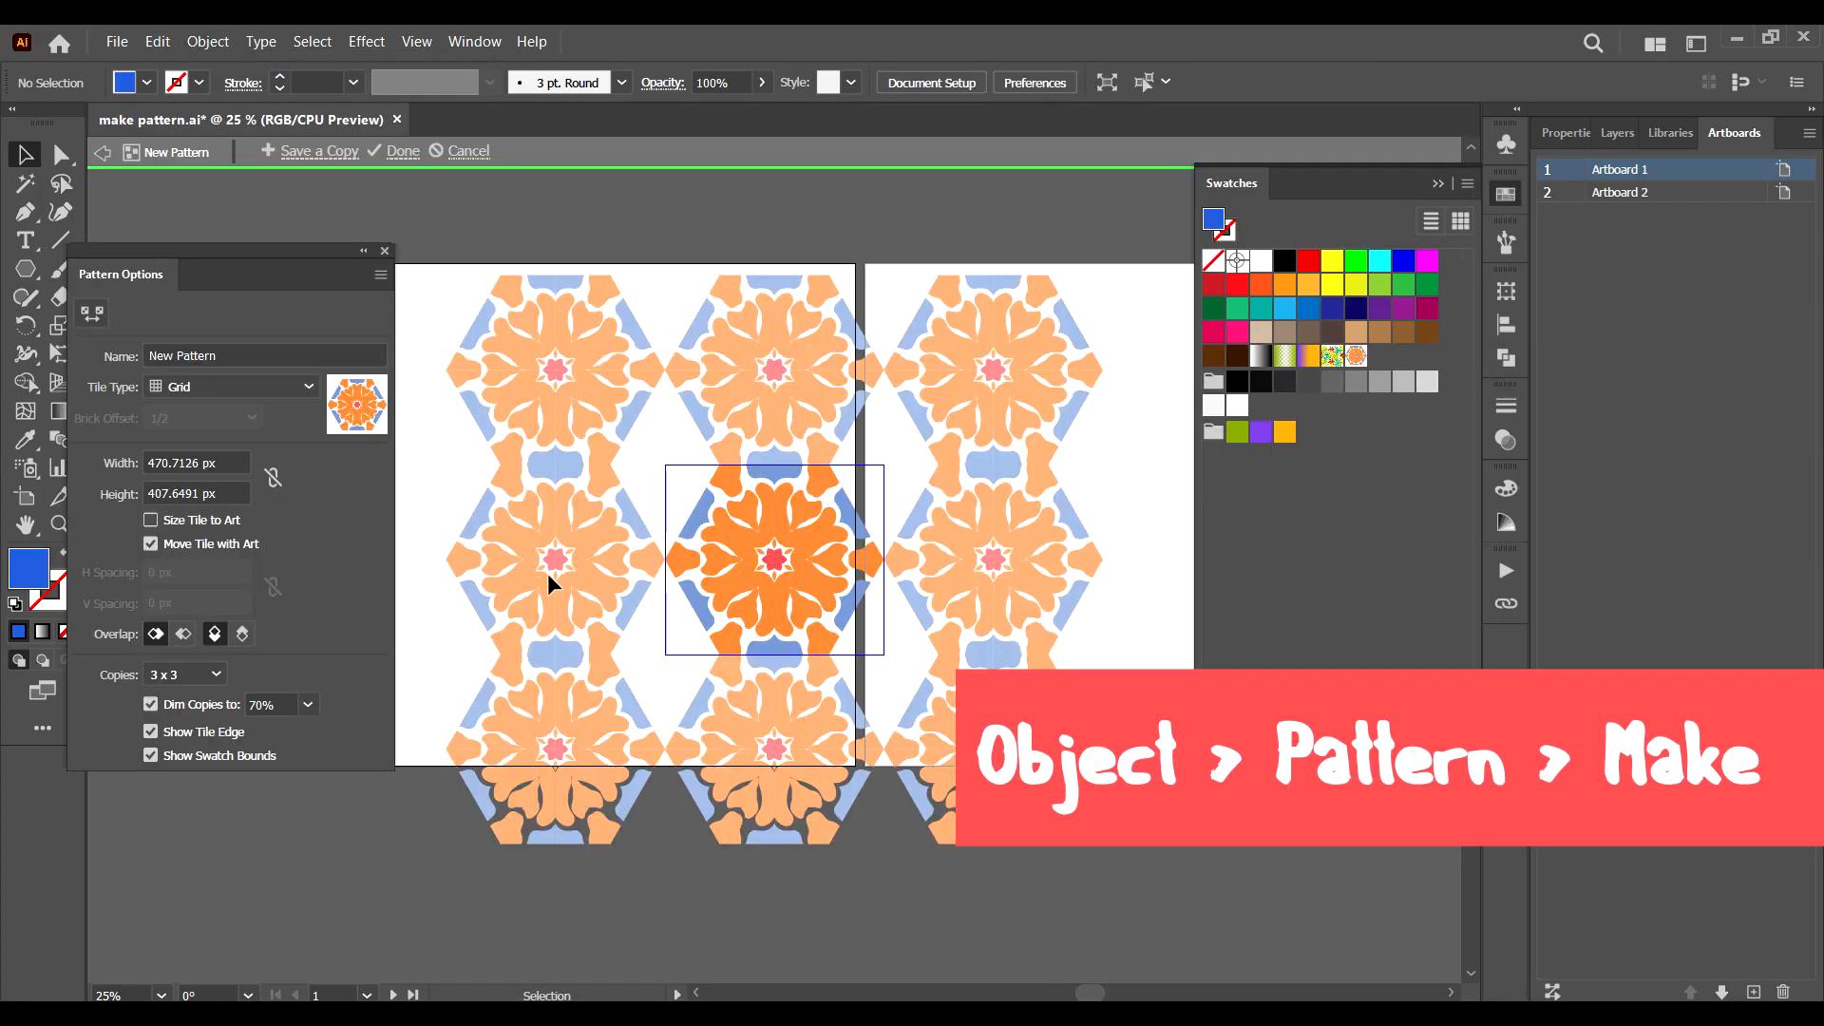
pyautogui.click(215, 385)
pyautogui.click(215, 465)
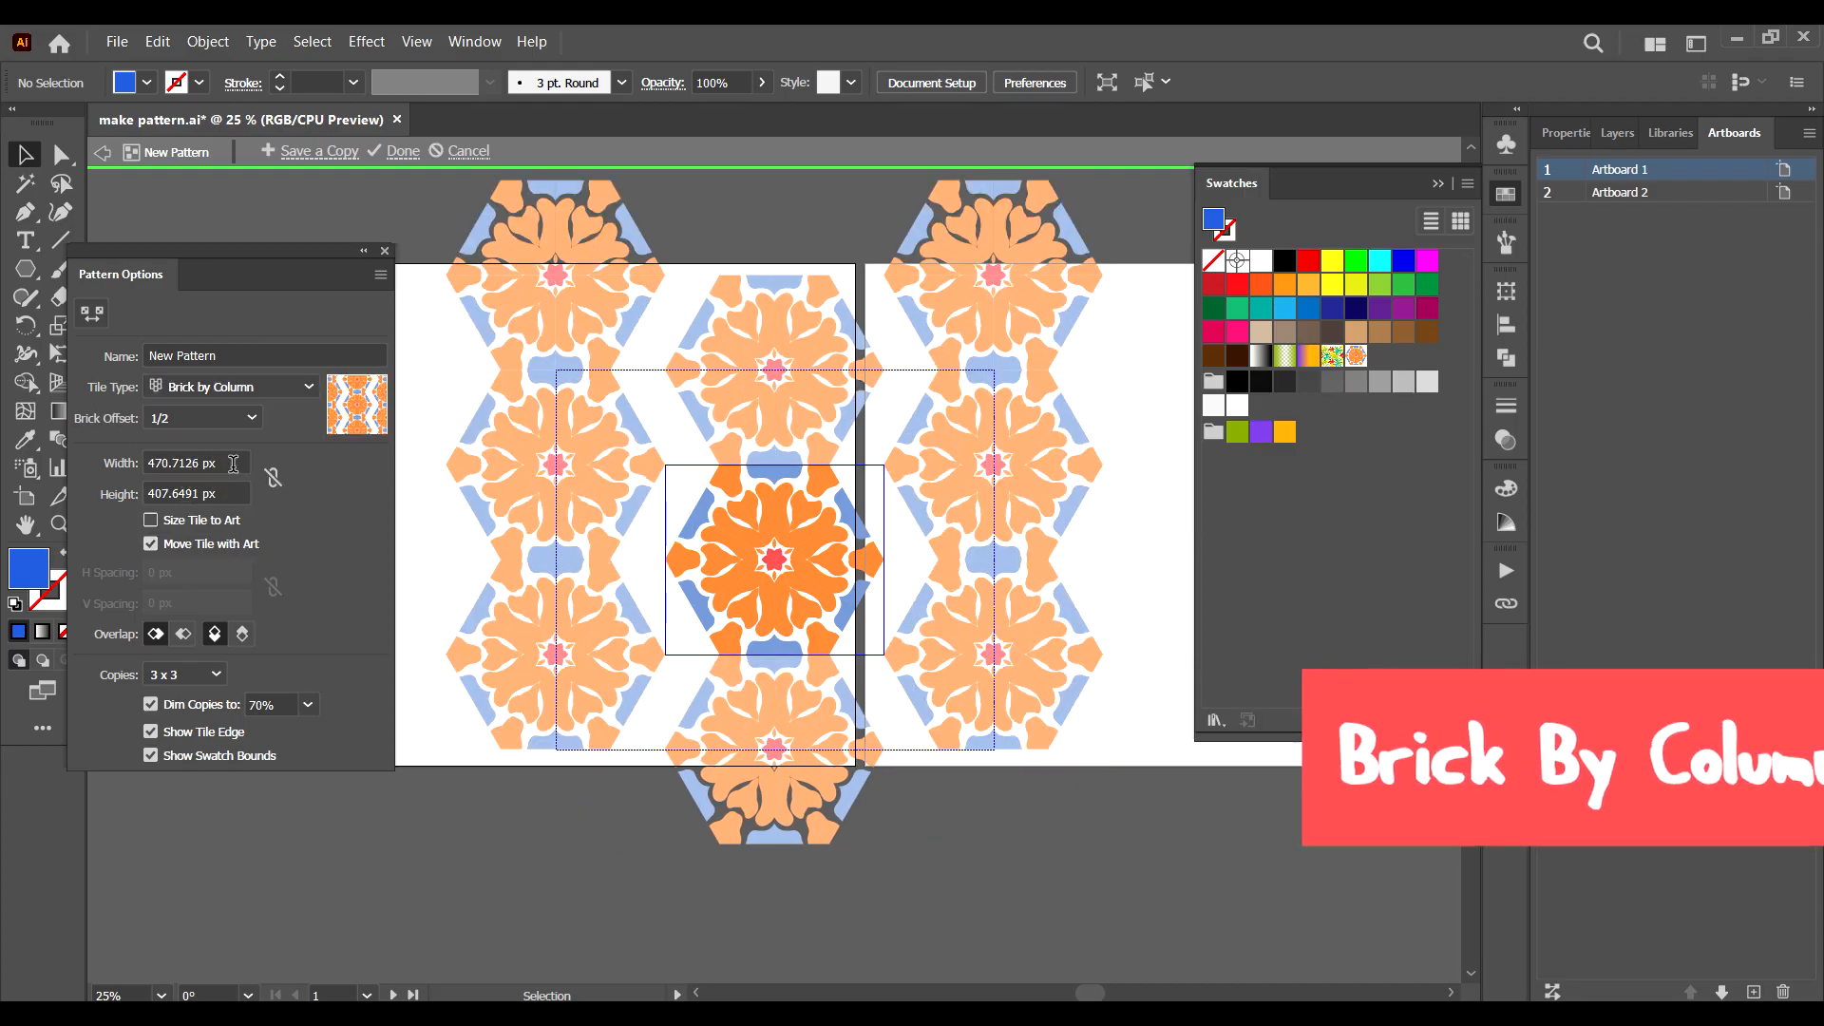
# Set the pattern tile's width to 350.7126 px so the hexagon columns interlock.
pyautogui.click(150, 463)
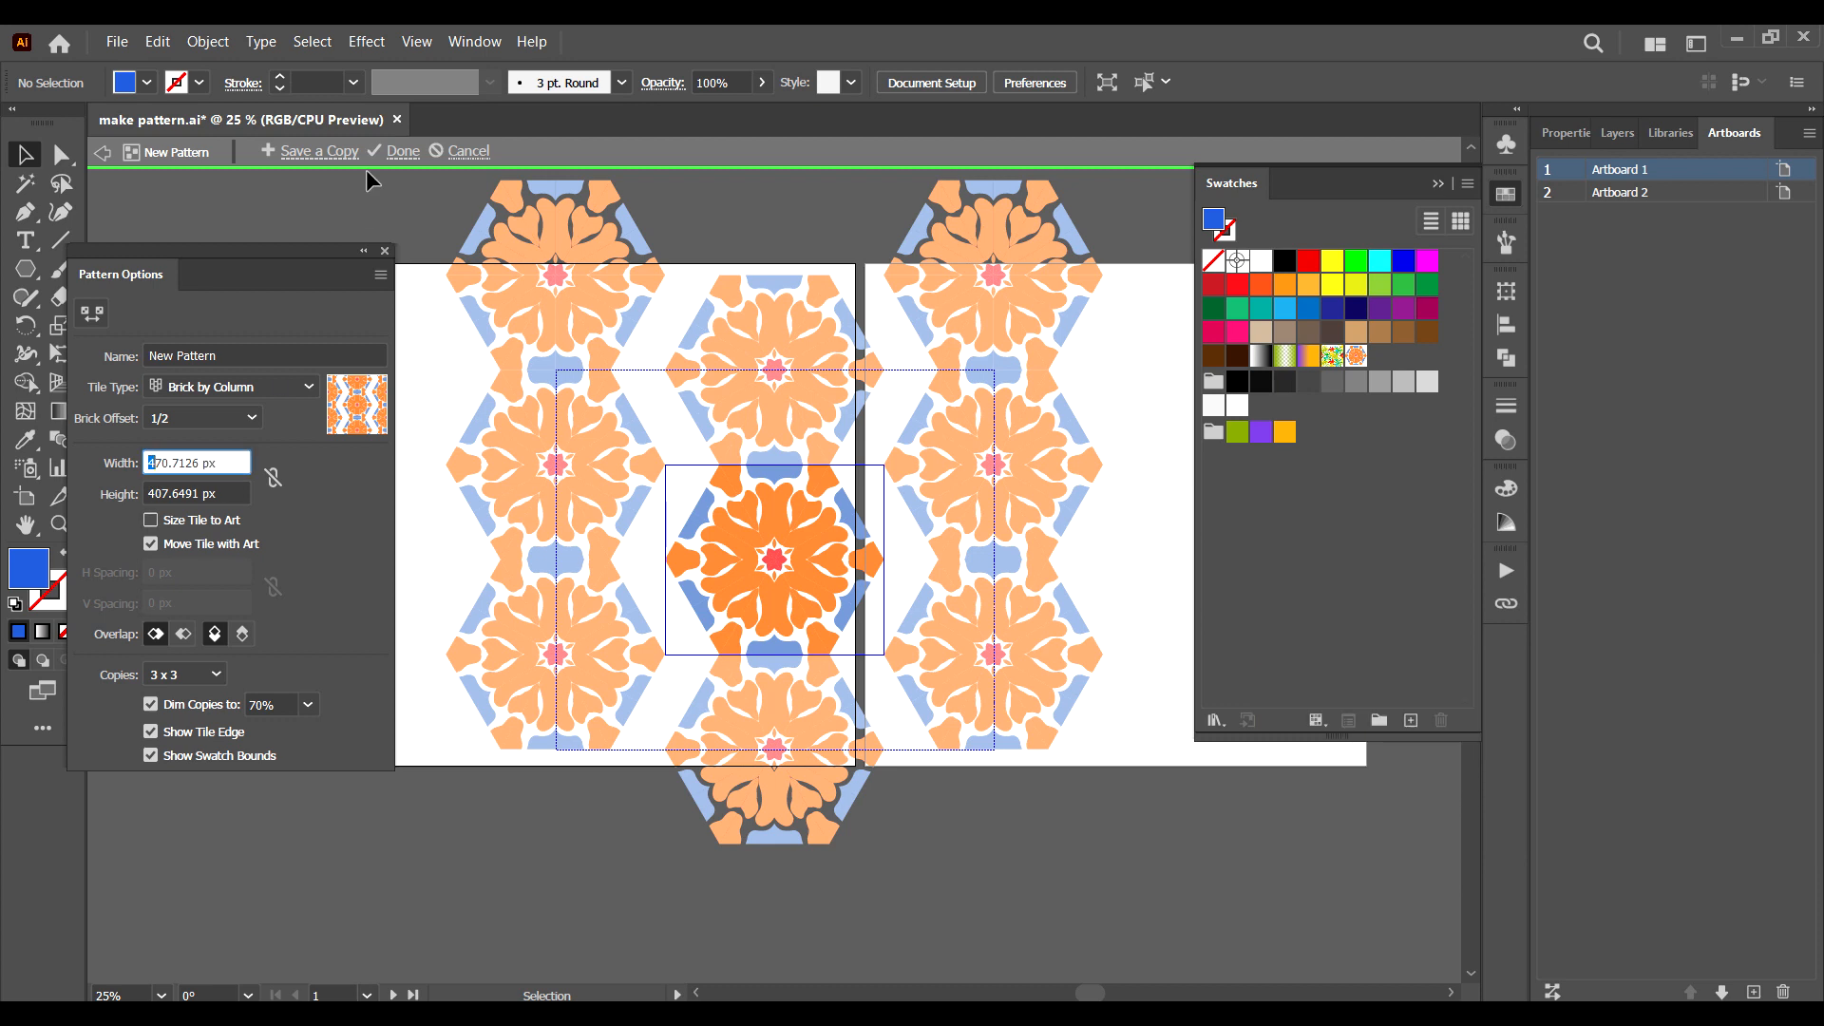
pyautogui.press('Delete')
pyautogui.write('6')
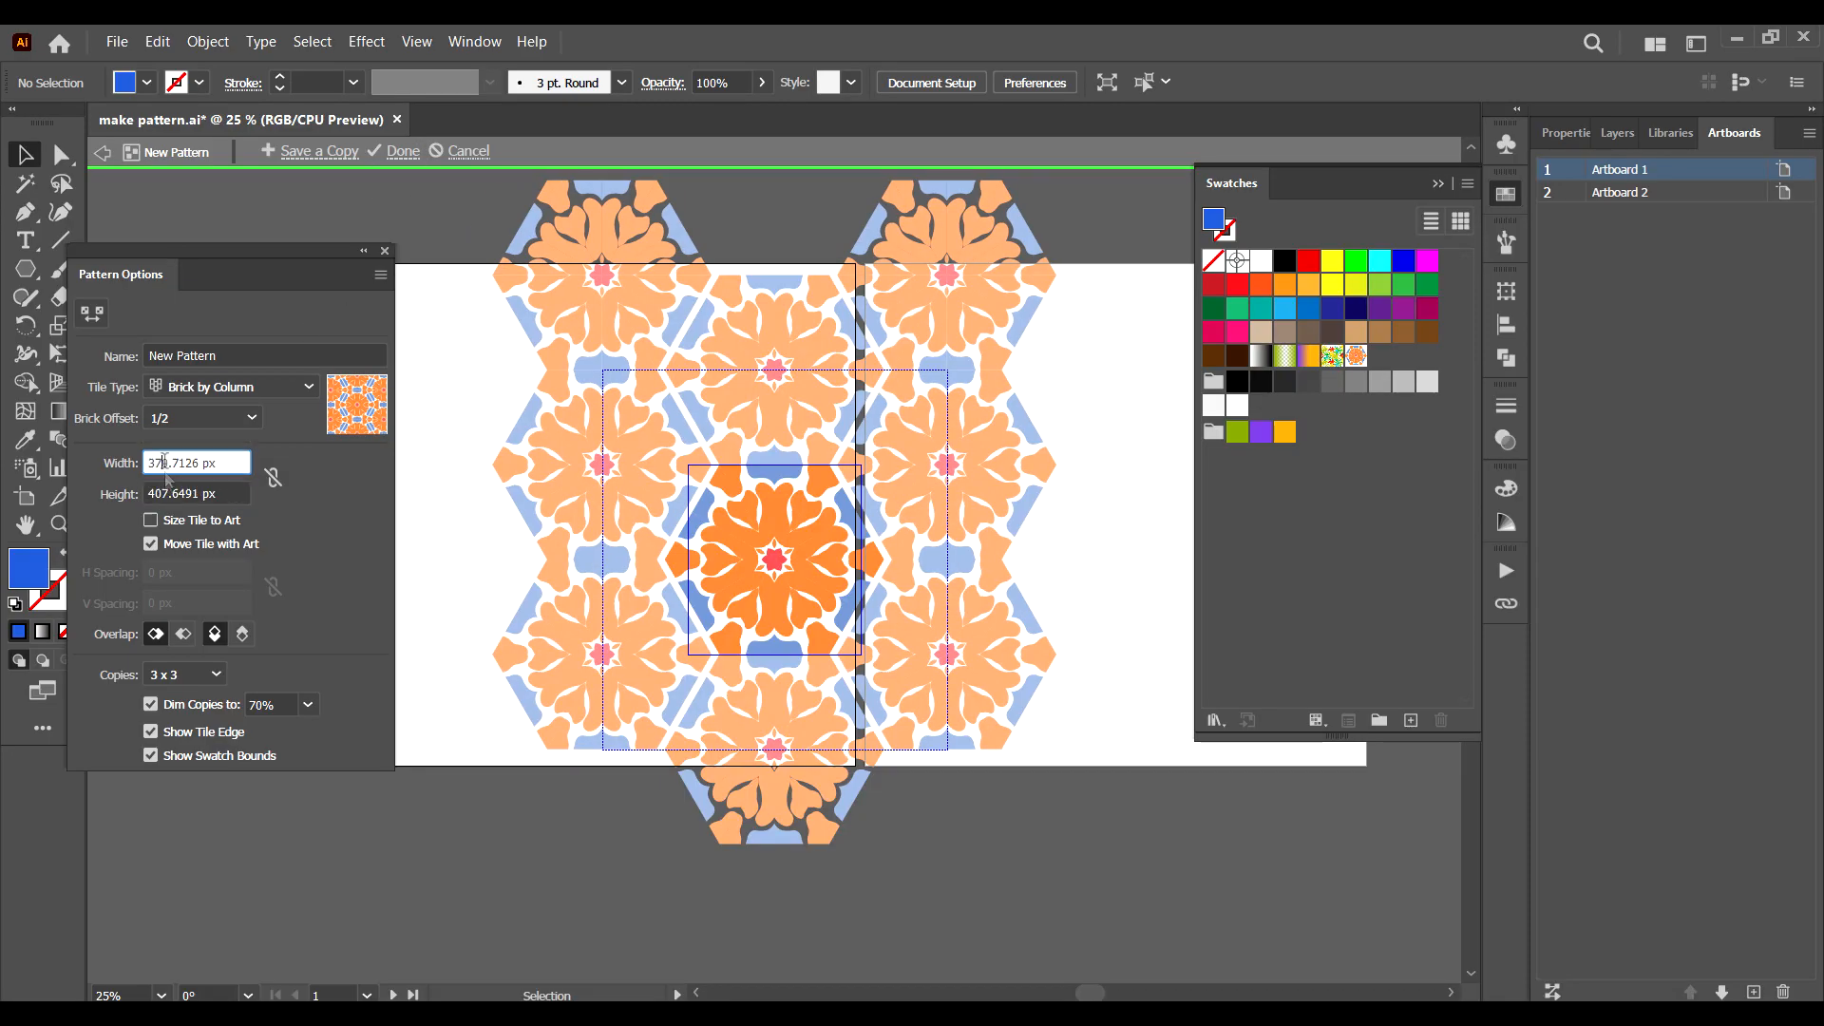
pyautogui.press('BackSpace')
pyautogui.write('5')
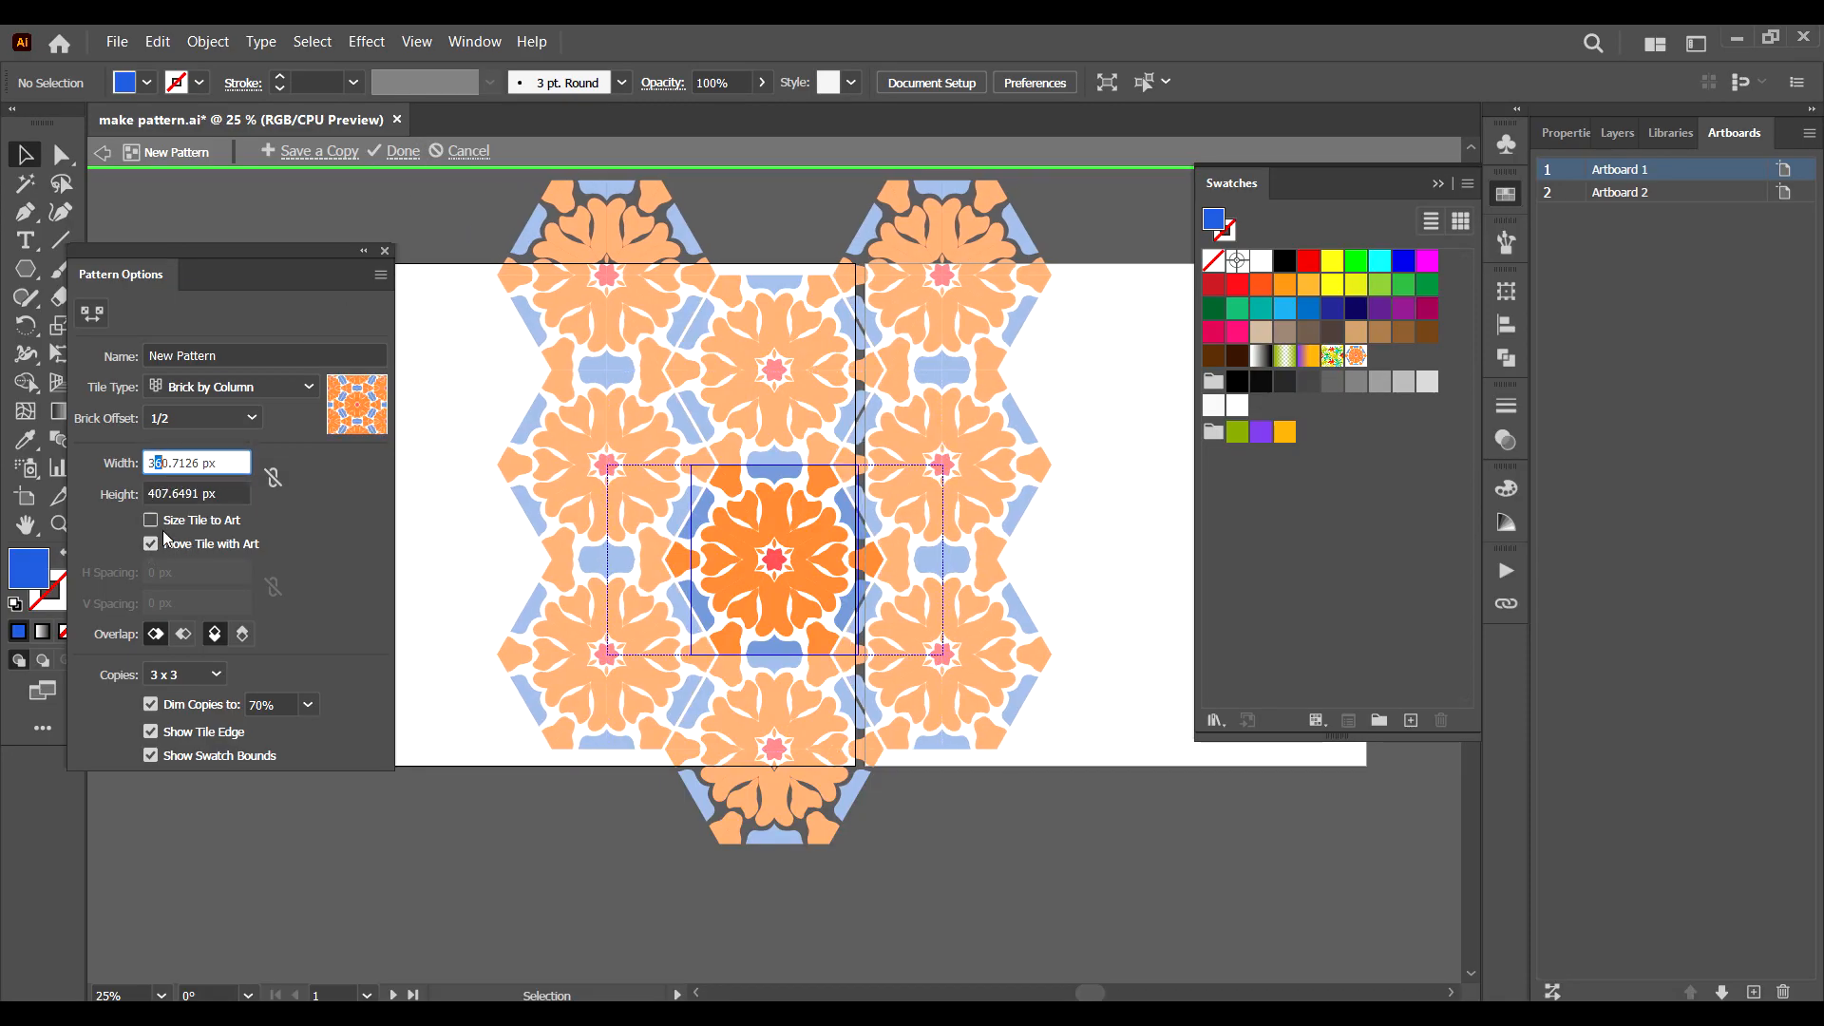
pyautogui.press('Tab')
# Check the tiling with the pattern copies temporarily at 100%, and finish editing the pattern.
pyautogui.click(308, 704)
pyautogui.click(333, 685)
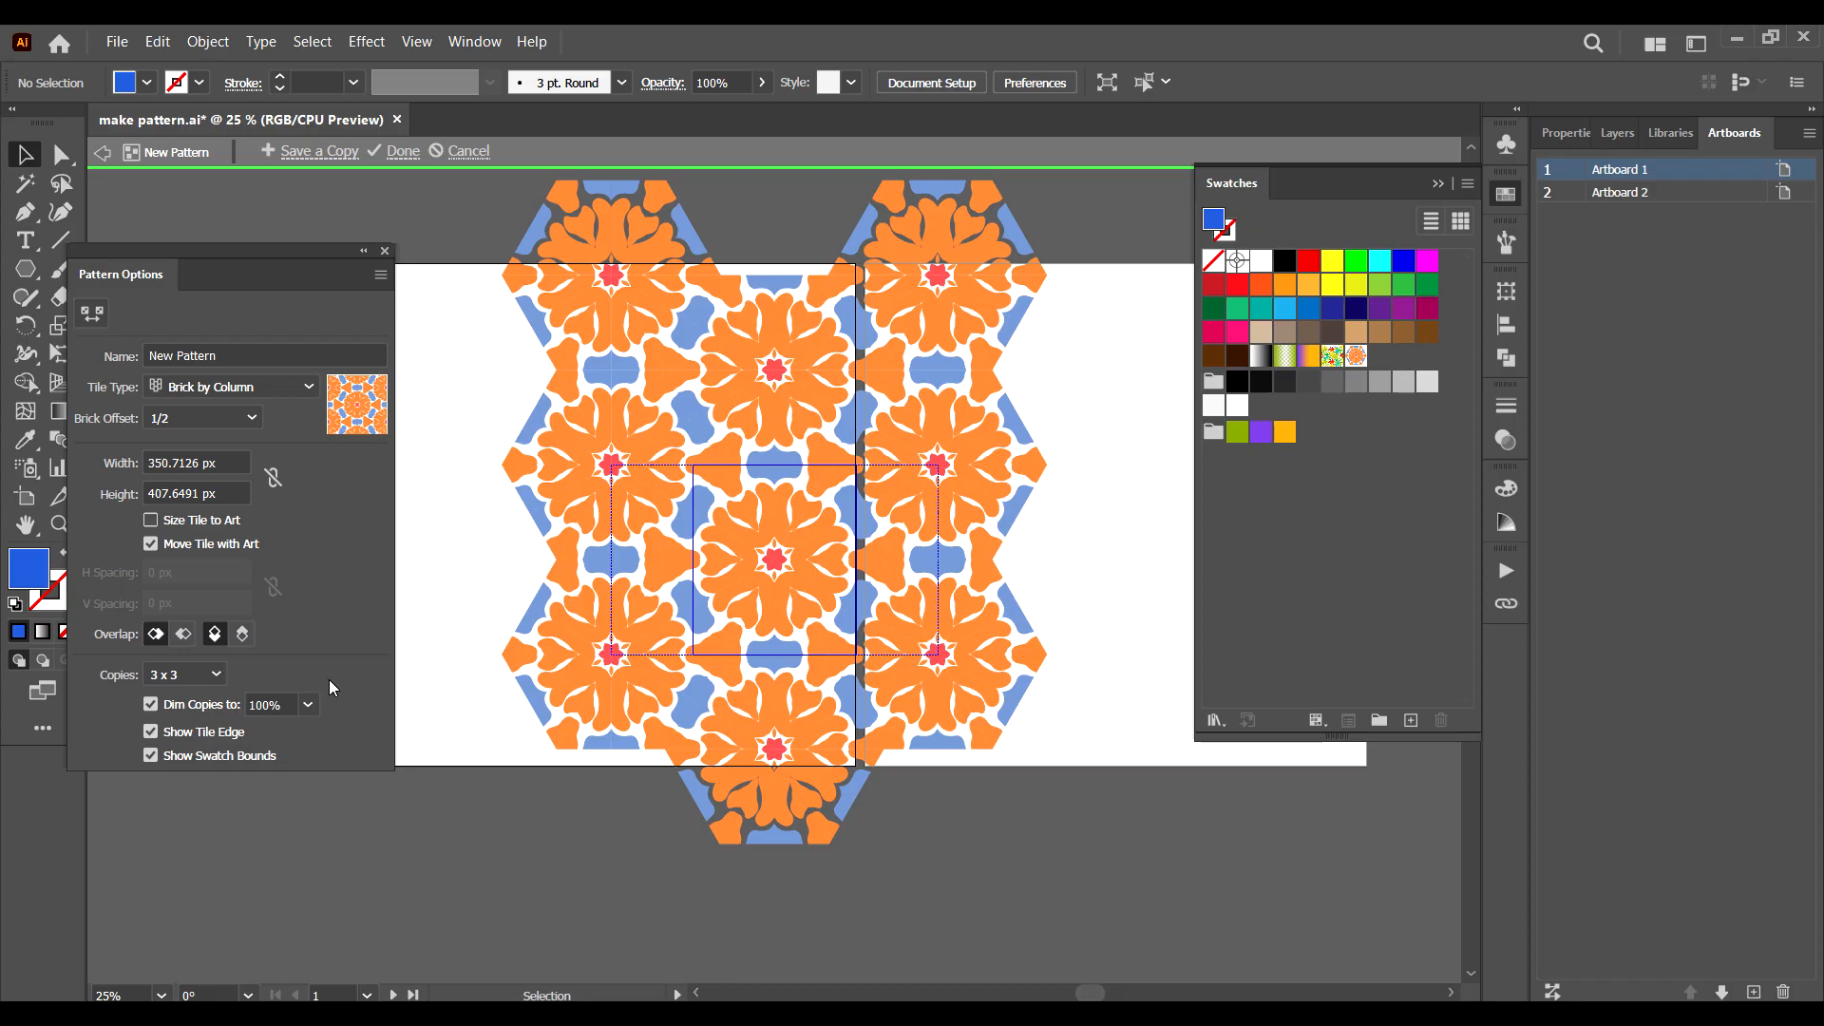
pyautogui.click(308, 704)
pyautogui.click(336, 604)
pyautogui.click(385, 250)
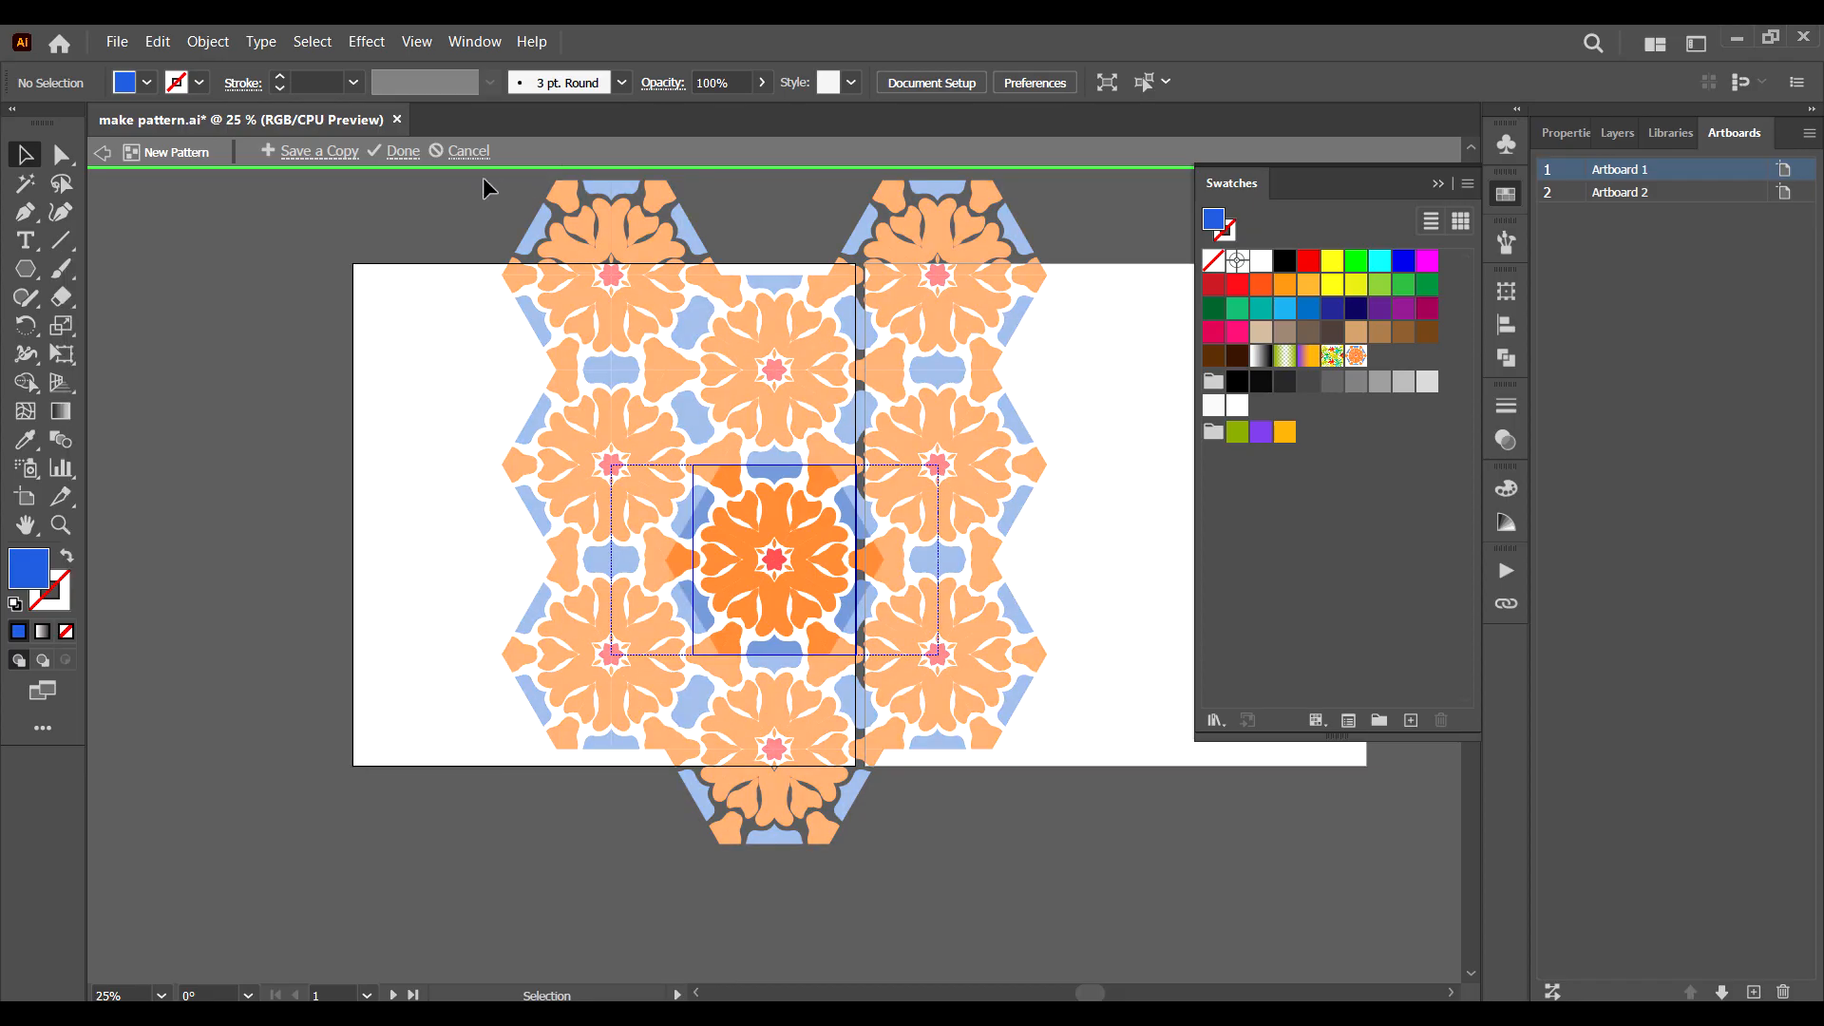
pyautogui.click(403, 155)
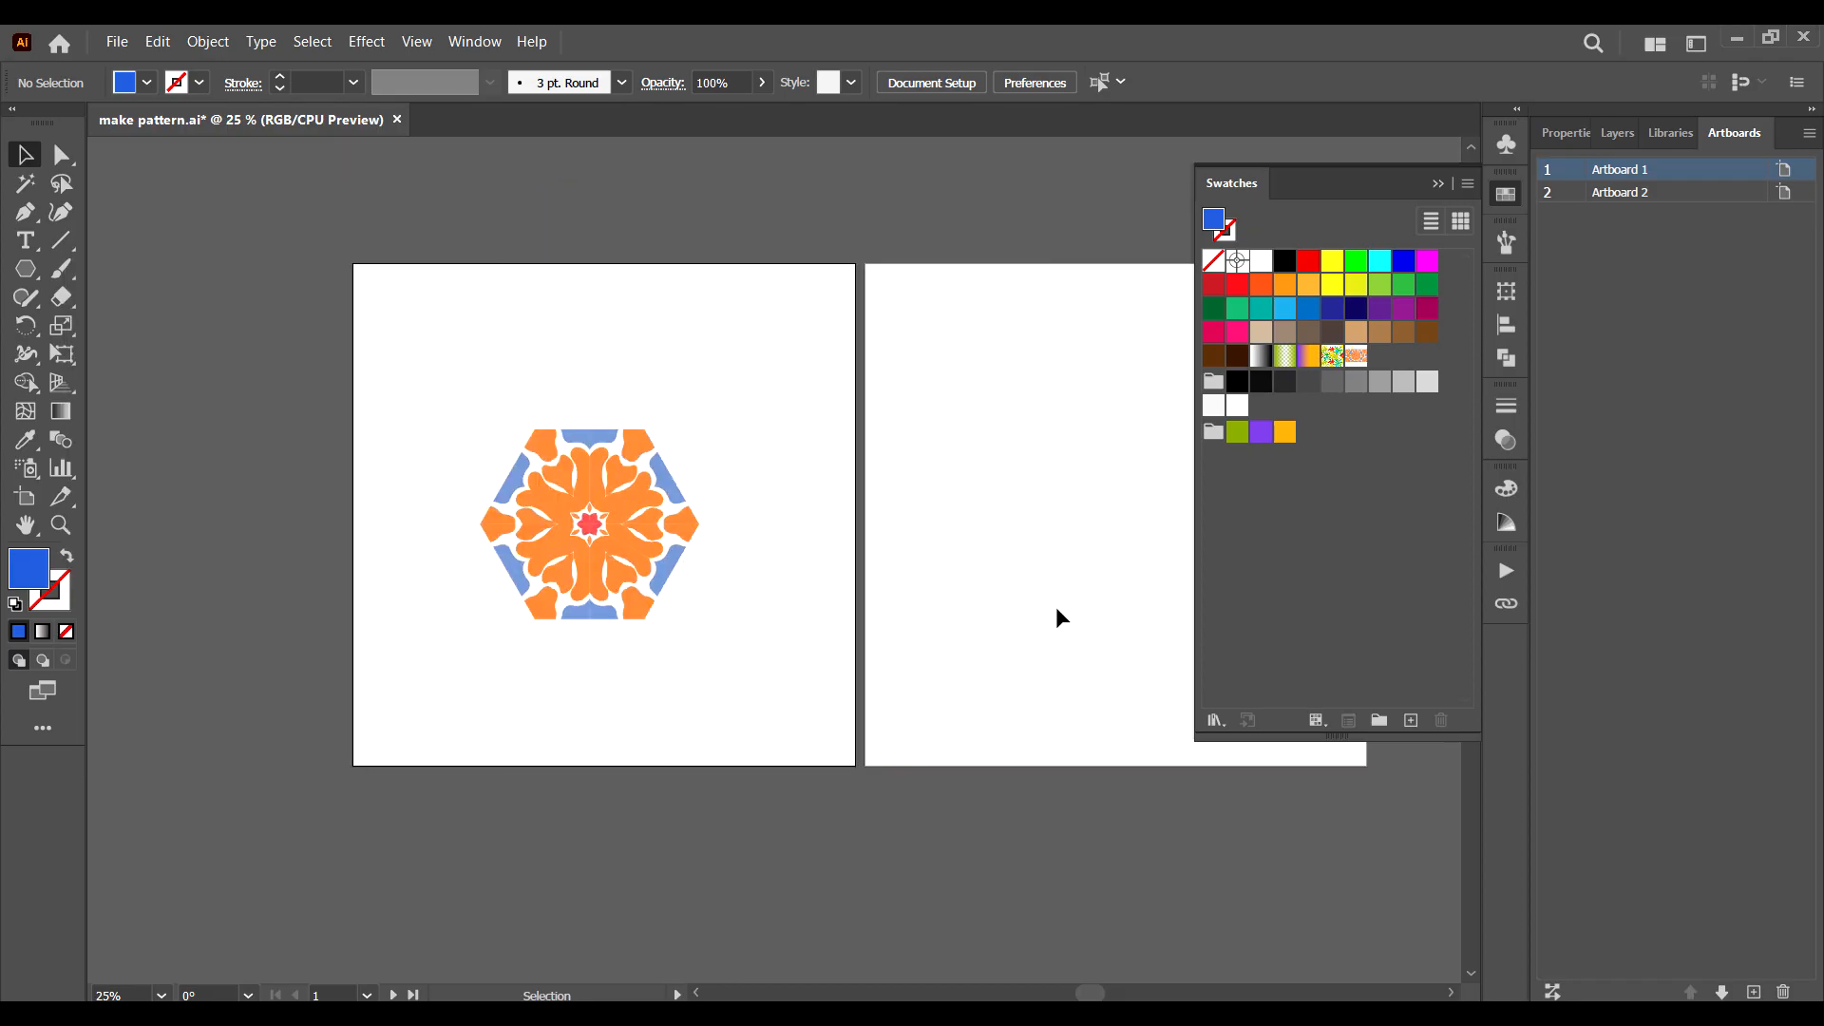
# Draw a rectangle covering the second artboard and fill it with the new floral pattern swatch.
pyautogui.press('space')
pyautogui.moveTo(964, 428); pyautogui.dragTo(460, 476)
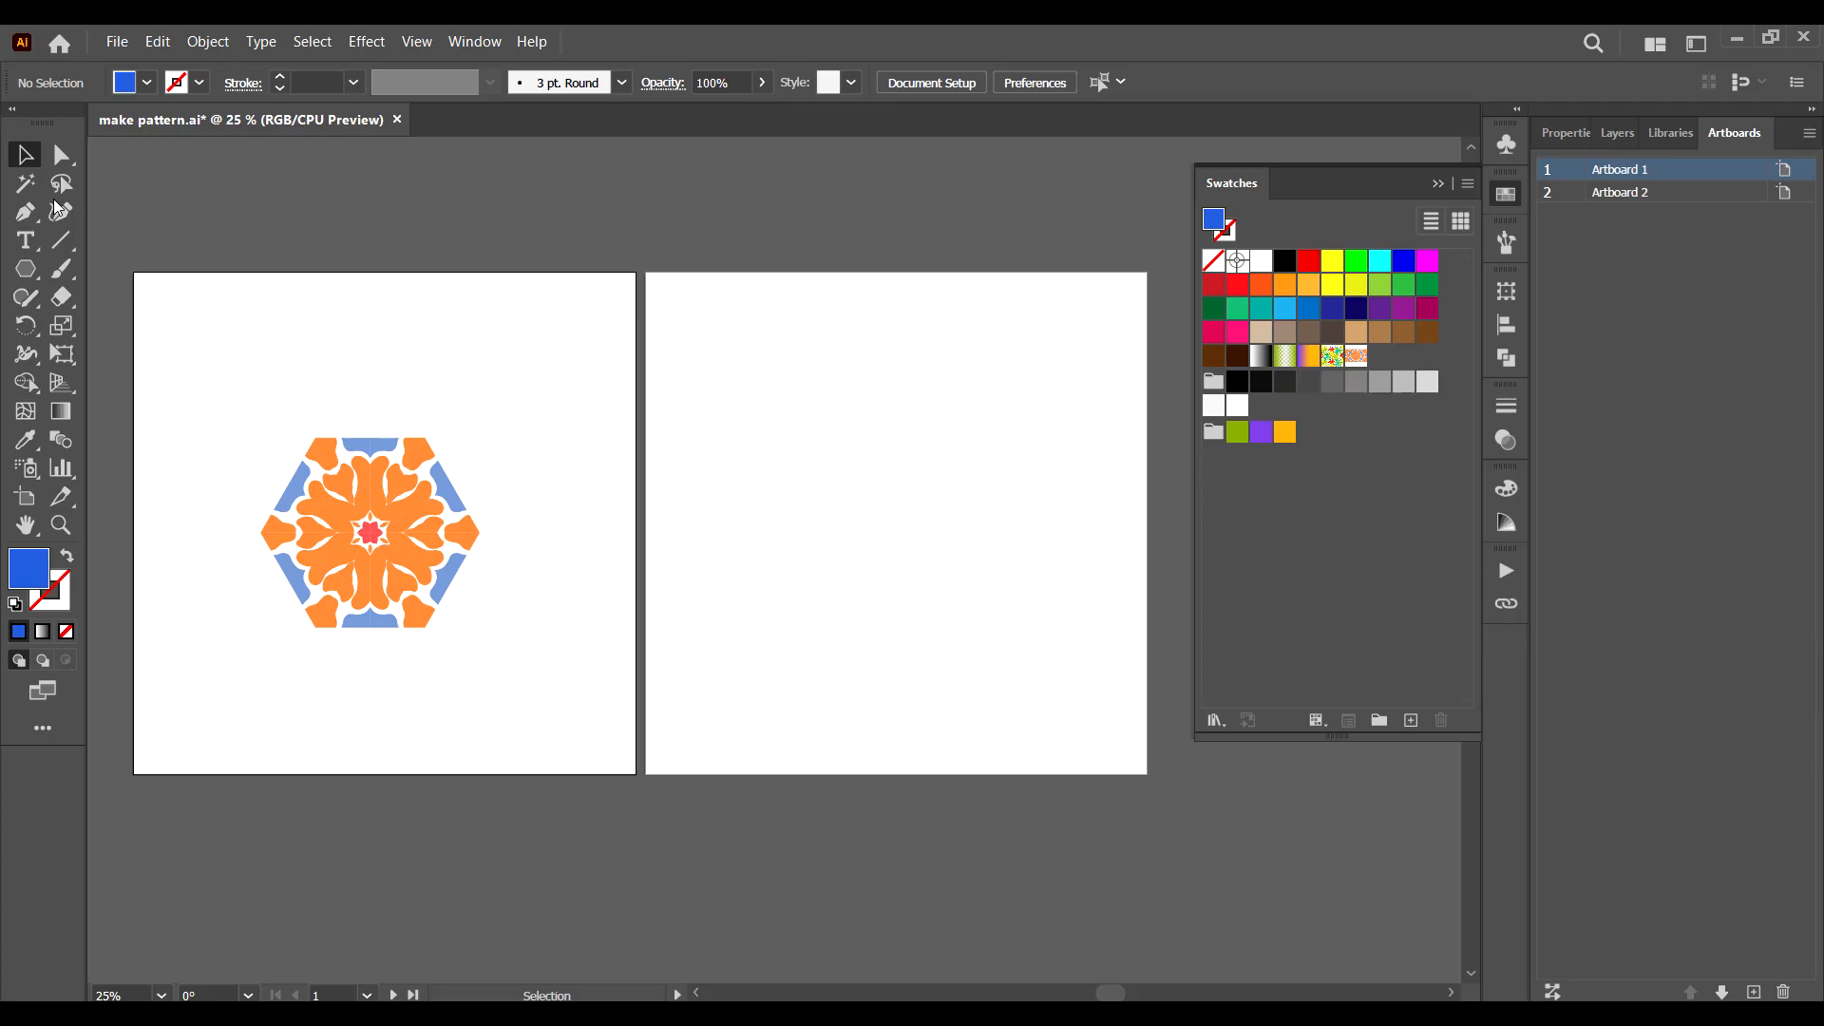
pyautogui.click(32, 275)
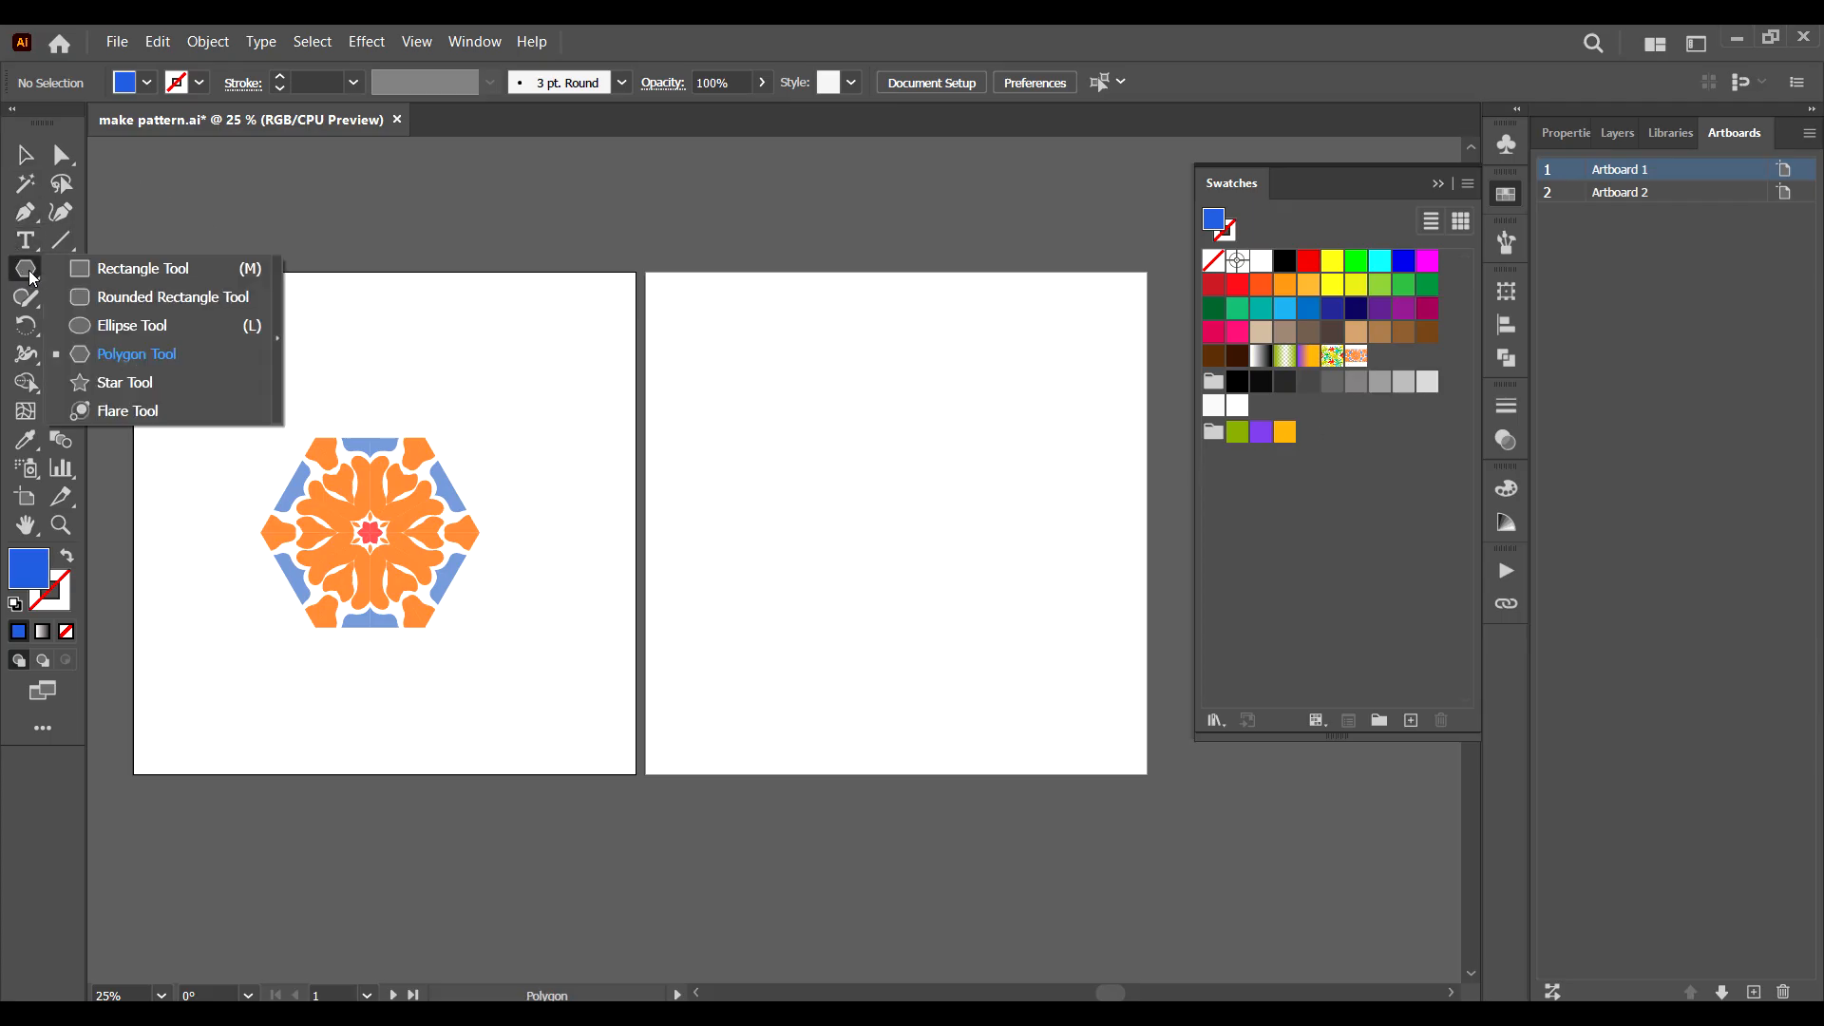
pyautogui.click(143, 267)
pyautogui.moveTo(659, 282); pyautogui.dragTo(1148, 774)
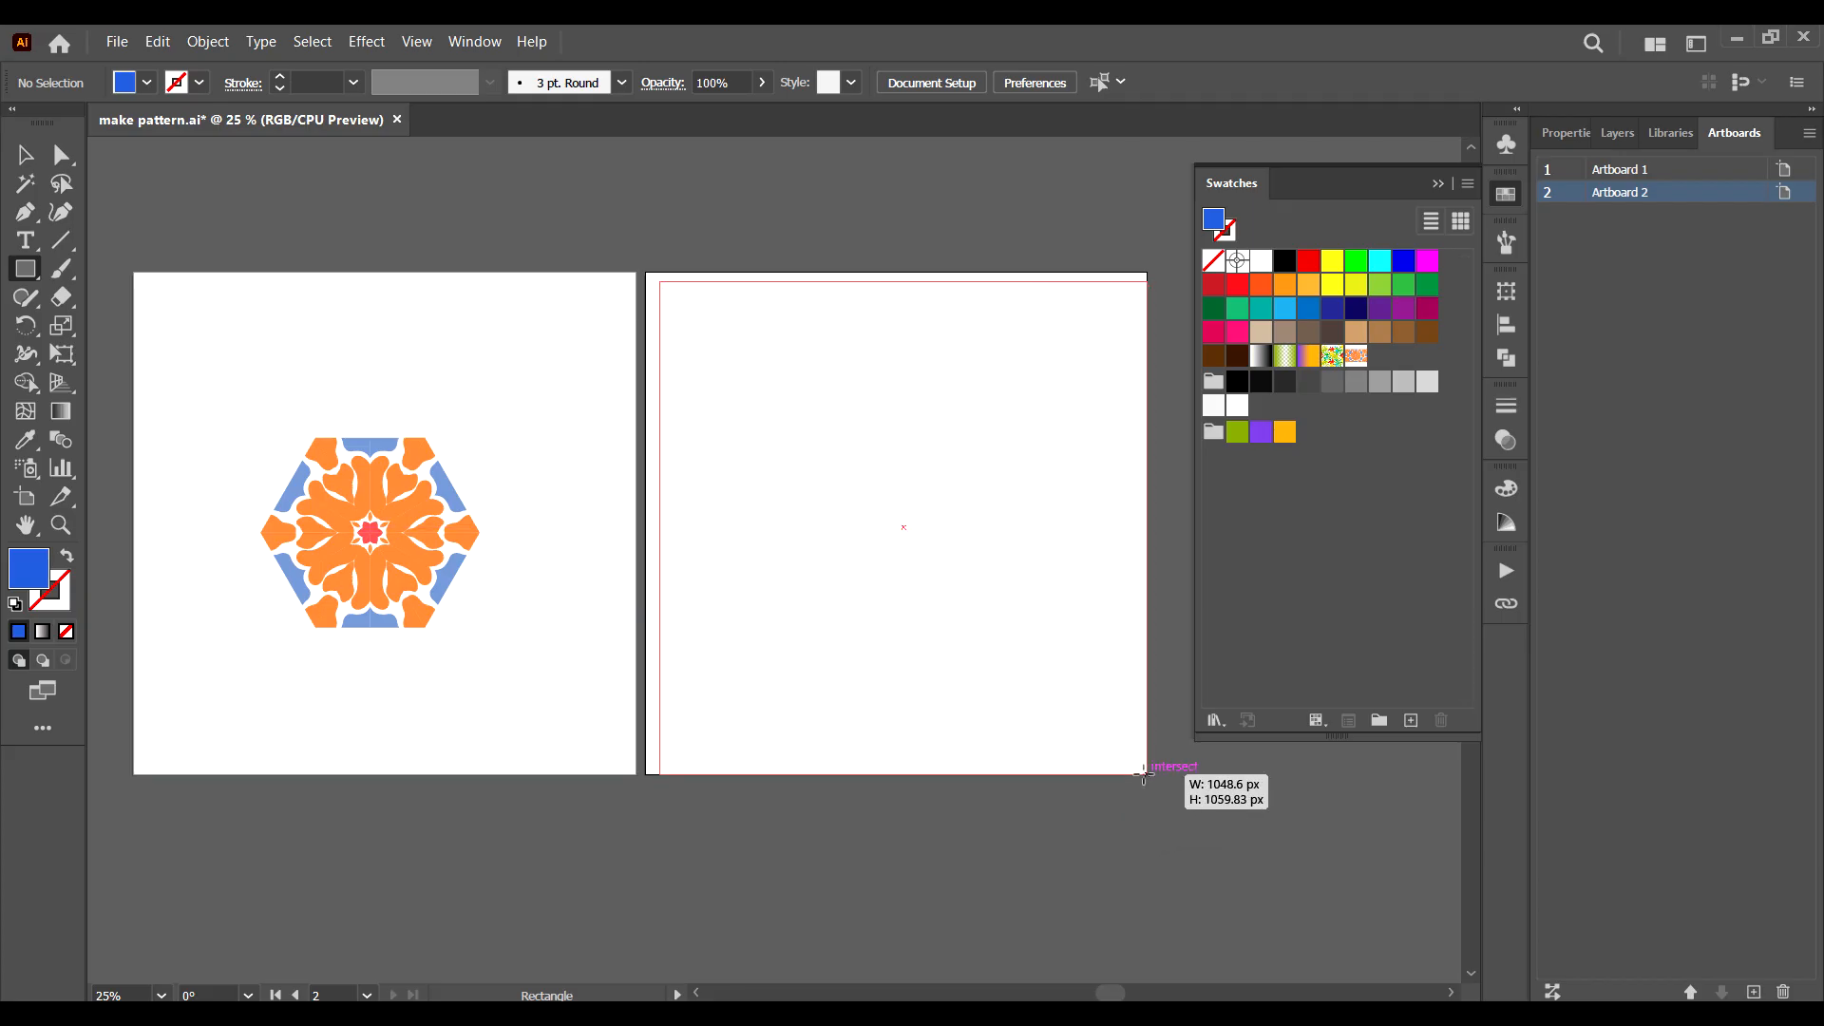
pyautogui.moveTo(657, 278); pyautogui.dragTo(643, 269)
pyautogui.click(1357, 356)
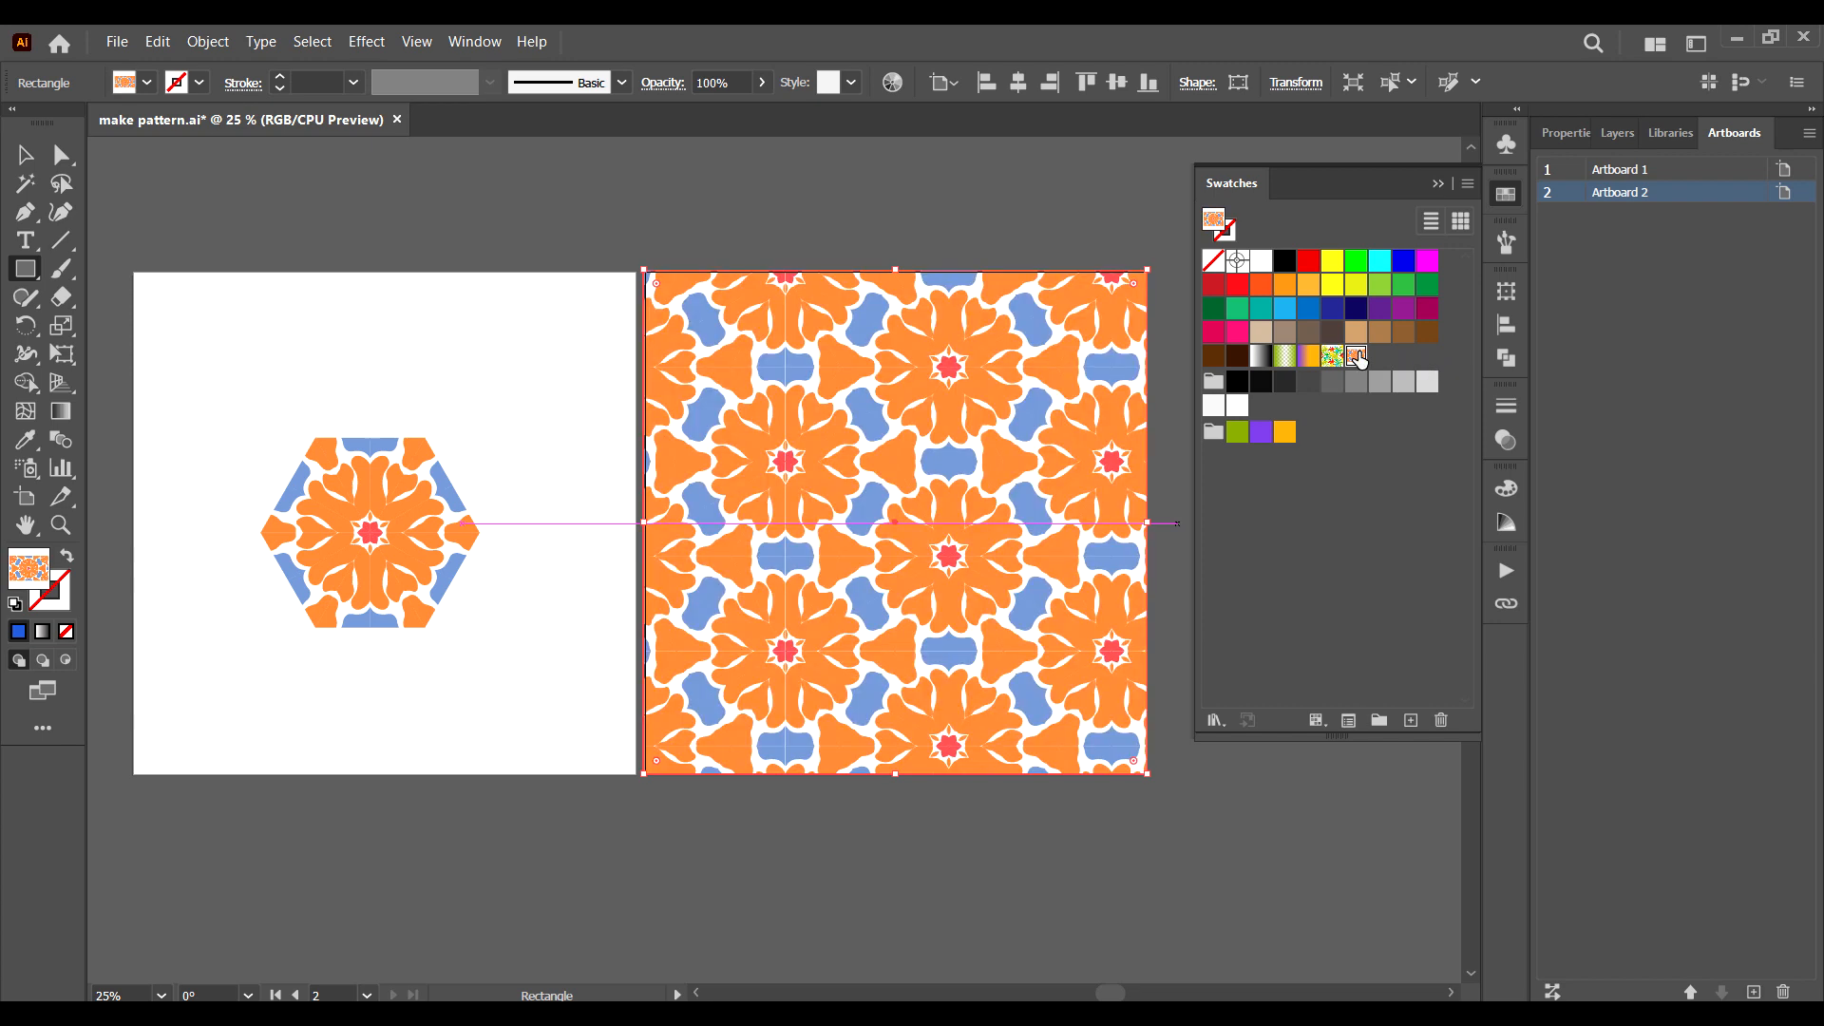
# Open the Scale settings for the pattern-filled rectangle and turn off Transform Objects so only the pattern scales.
pyautogui.rightClick(946, 516)
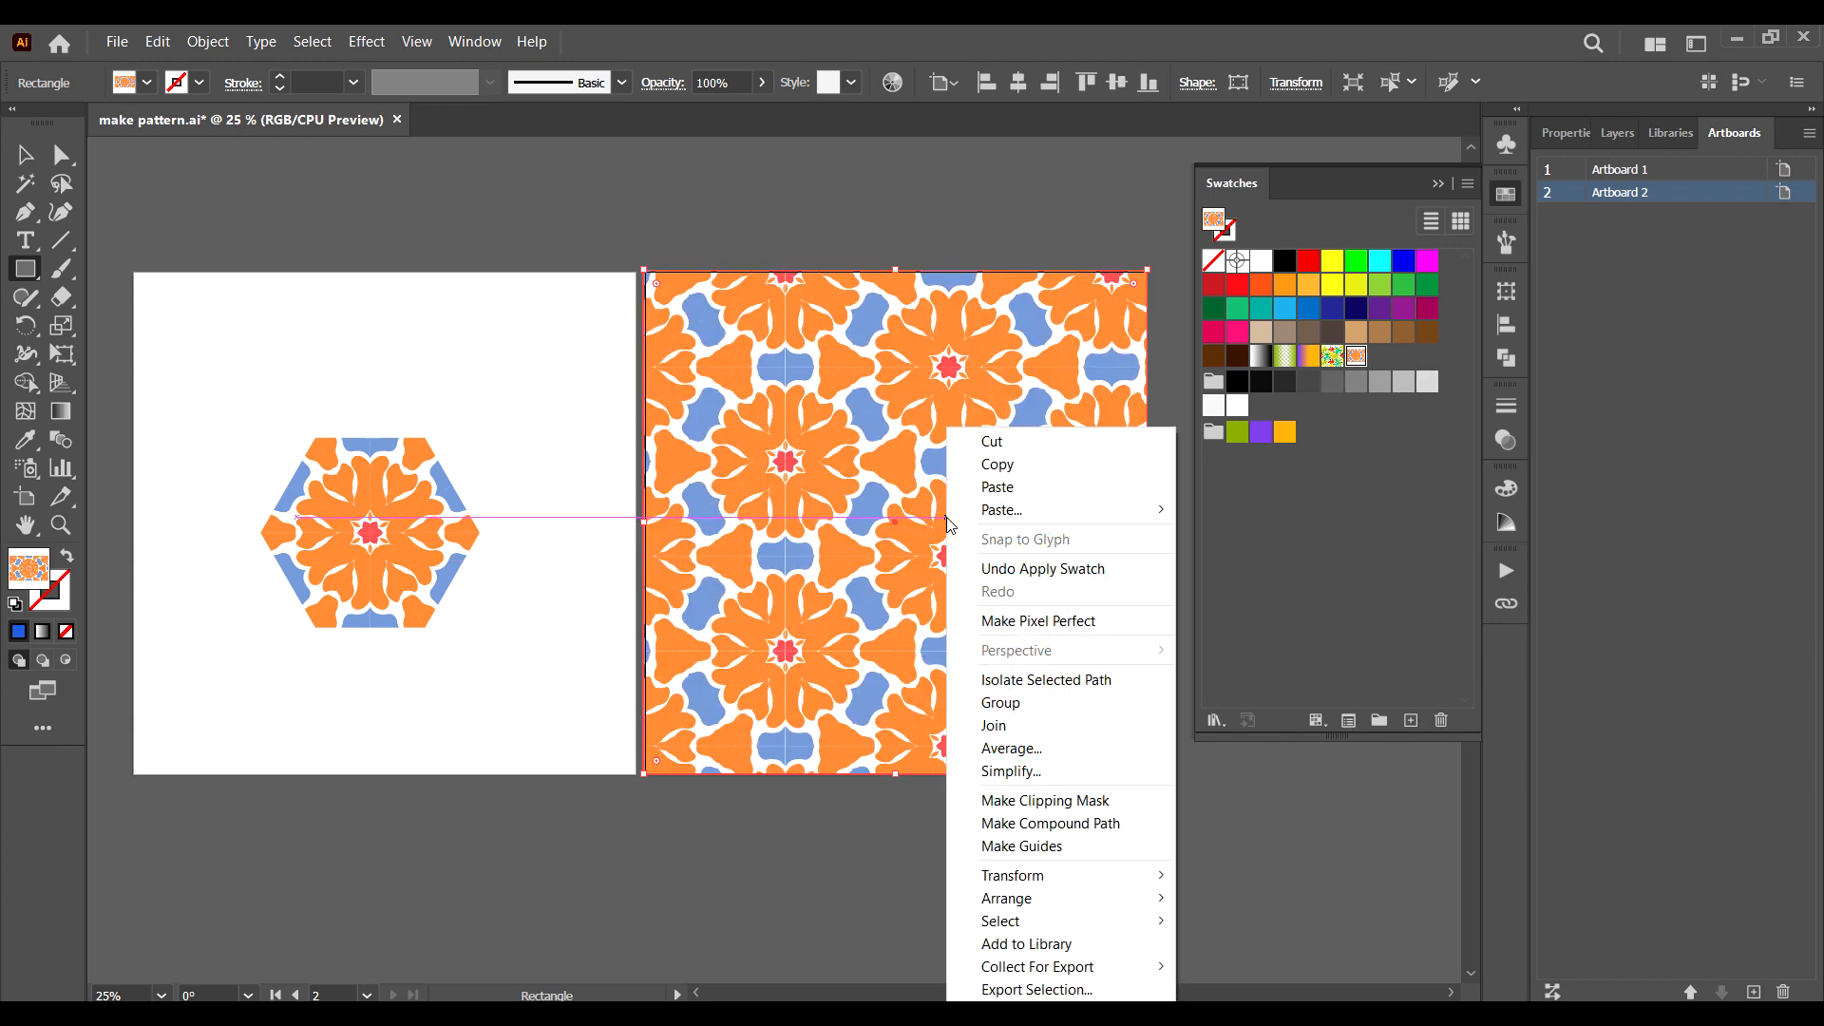
pyautogui.moveTo(1129, 908)
pyautogui.moveTo(1130, 875)
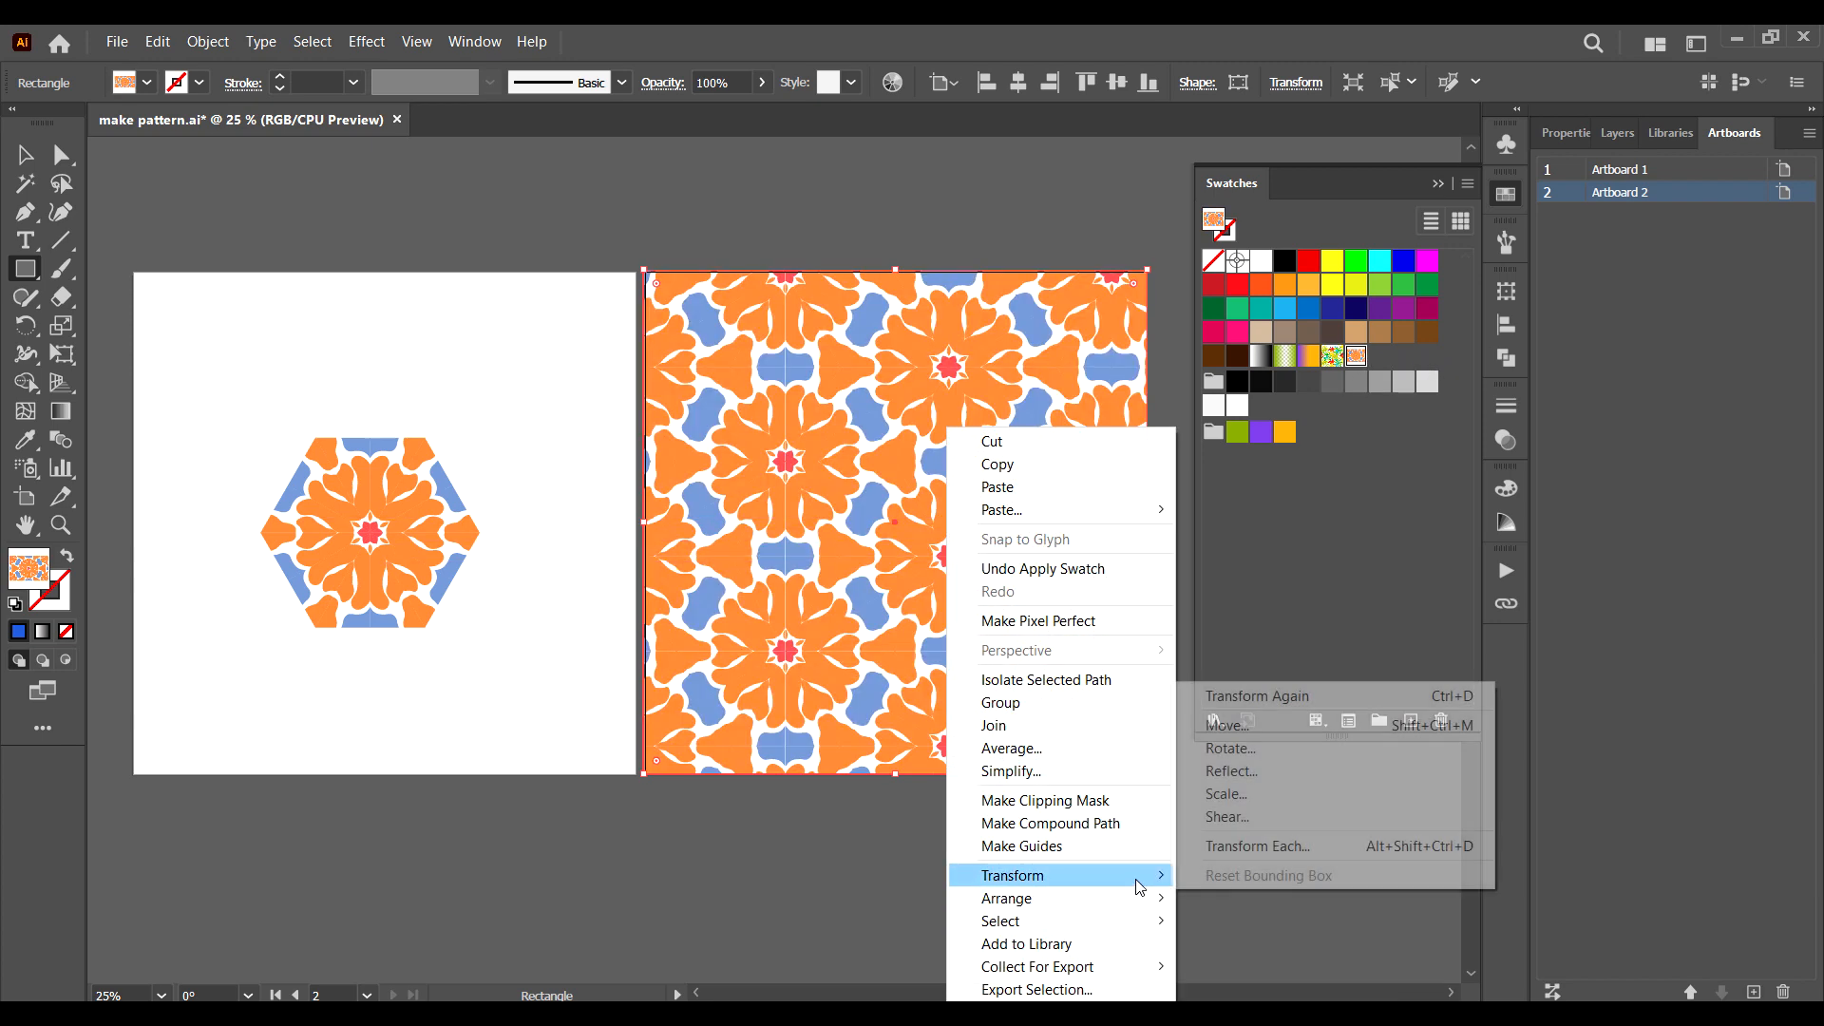
pyautogui.click(1249, 794)
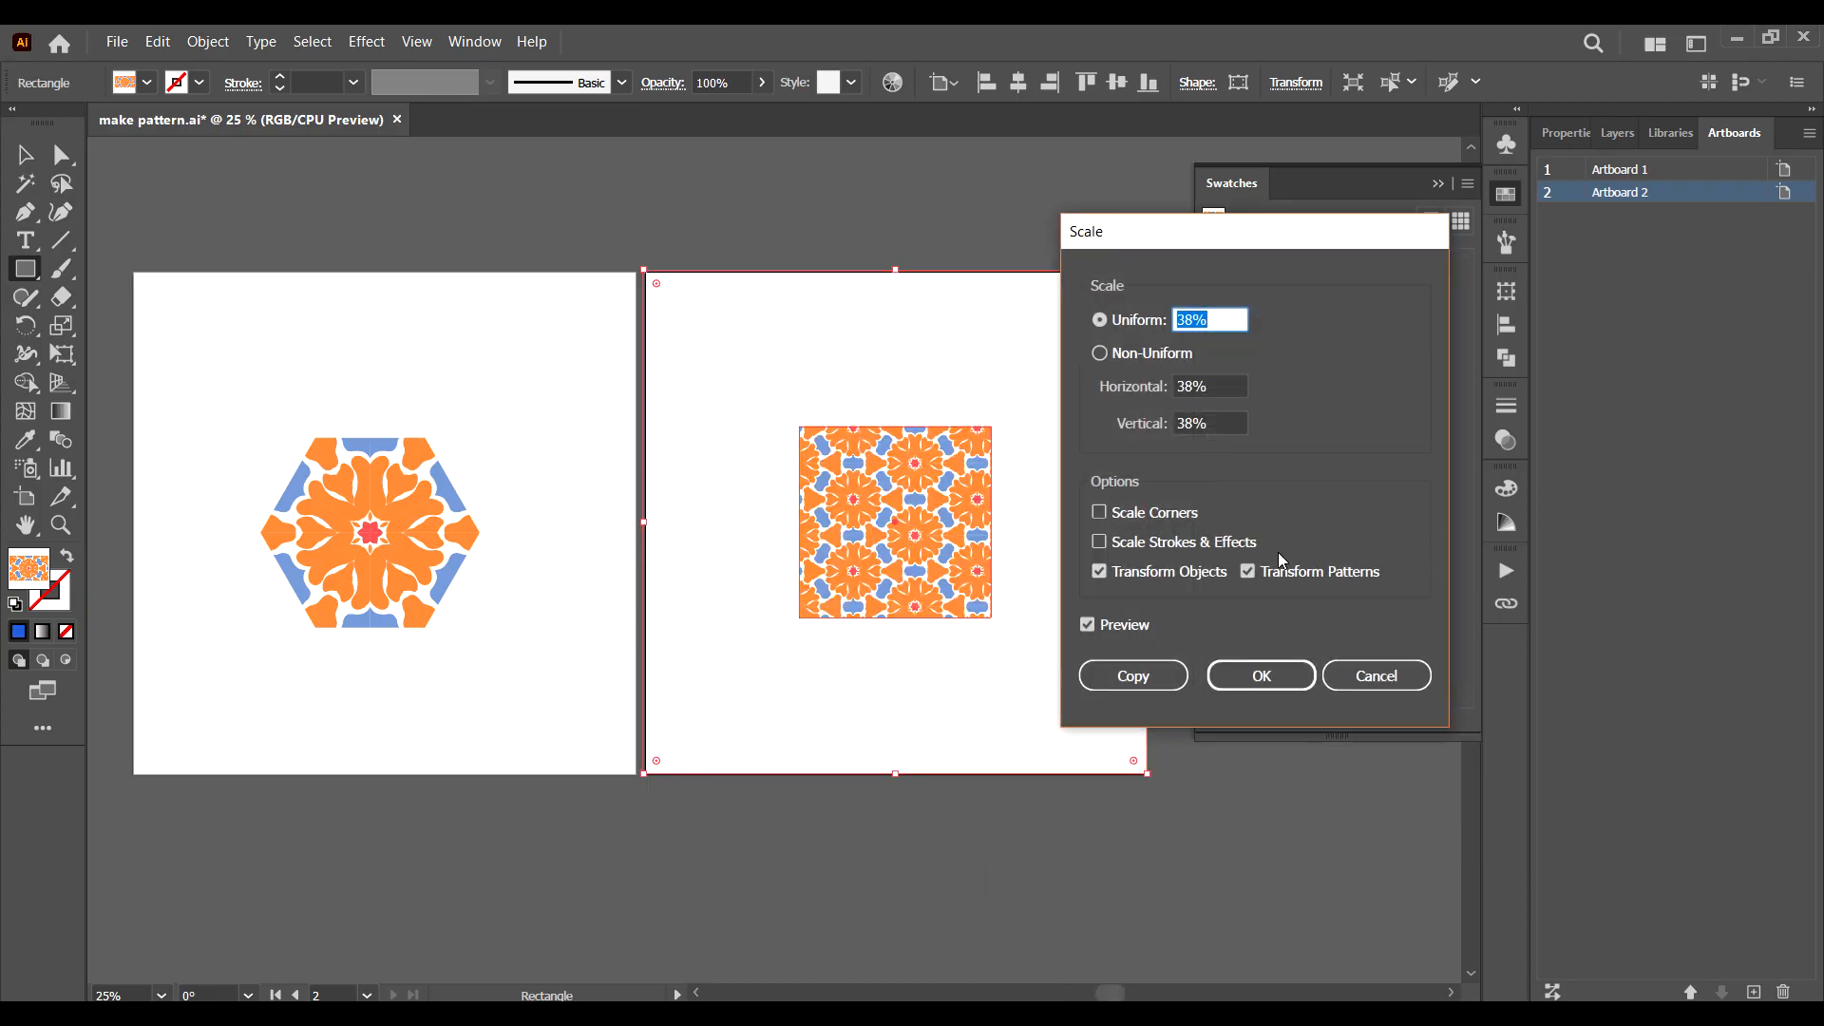
pyautogui.click(1102, 571)
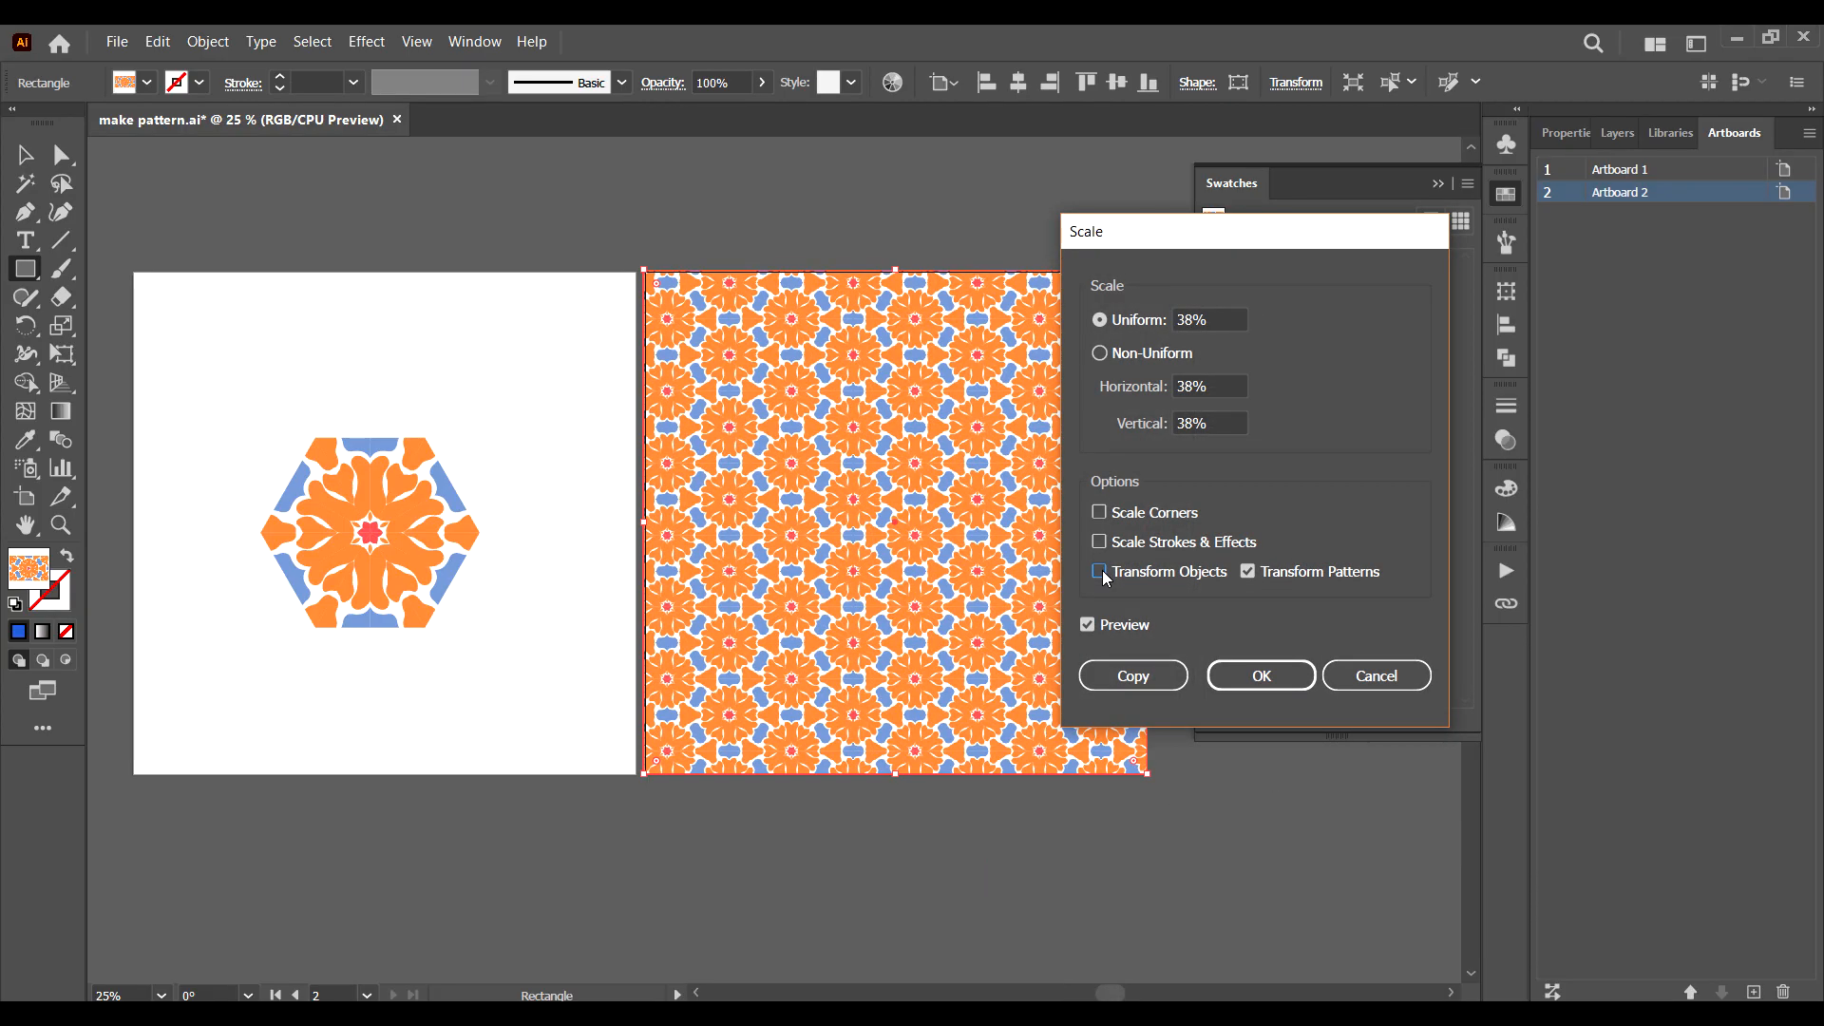
# Try different uniform scales for the rectangle's pattern and apply 40%.
pyautogui.press('Up')
pyautogui.press('Up')
pyautogui.press('Up')
pyautogui.press('Up')
pyautogui.press('Up')
pyautogui.press('Up')
pyautogui.press('Up')
pyautogui.press('Up')
pyautogui.press('Up')
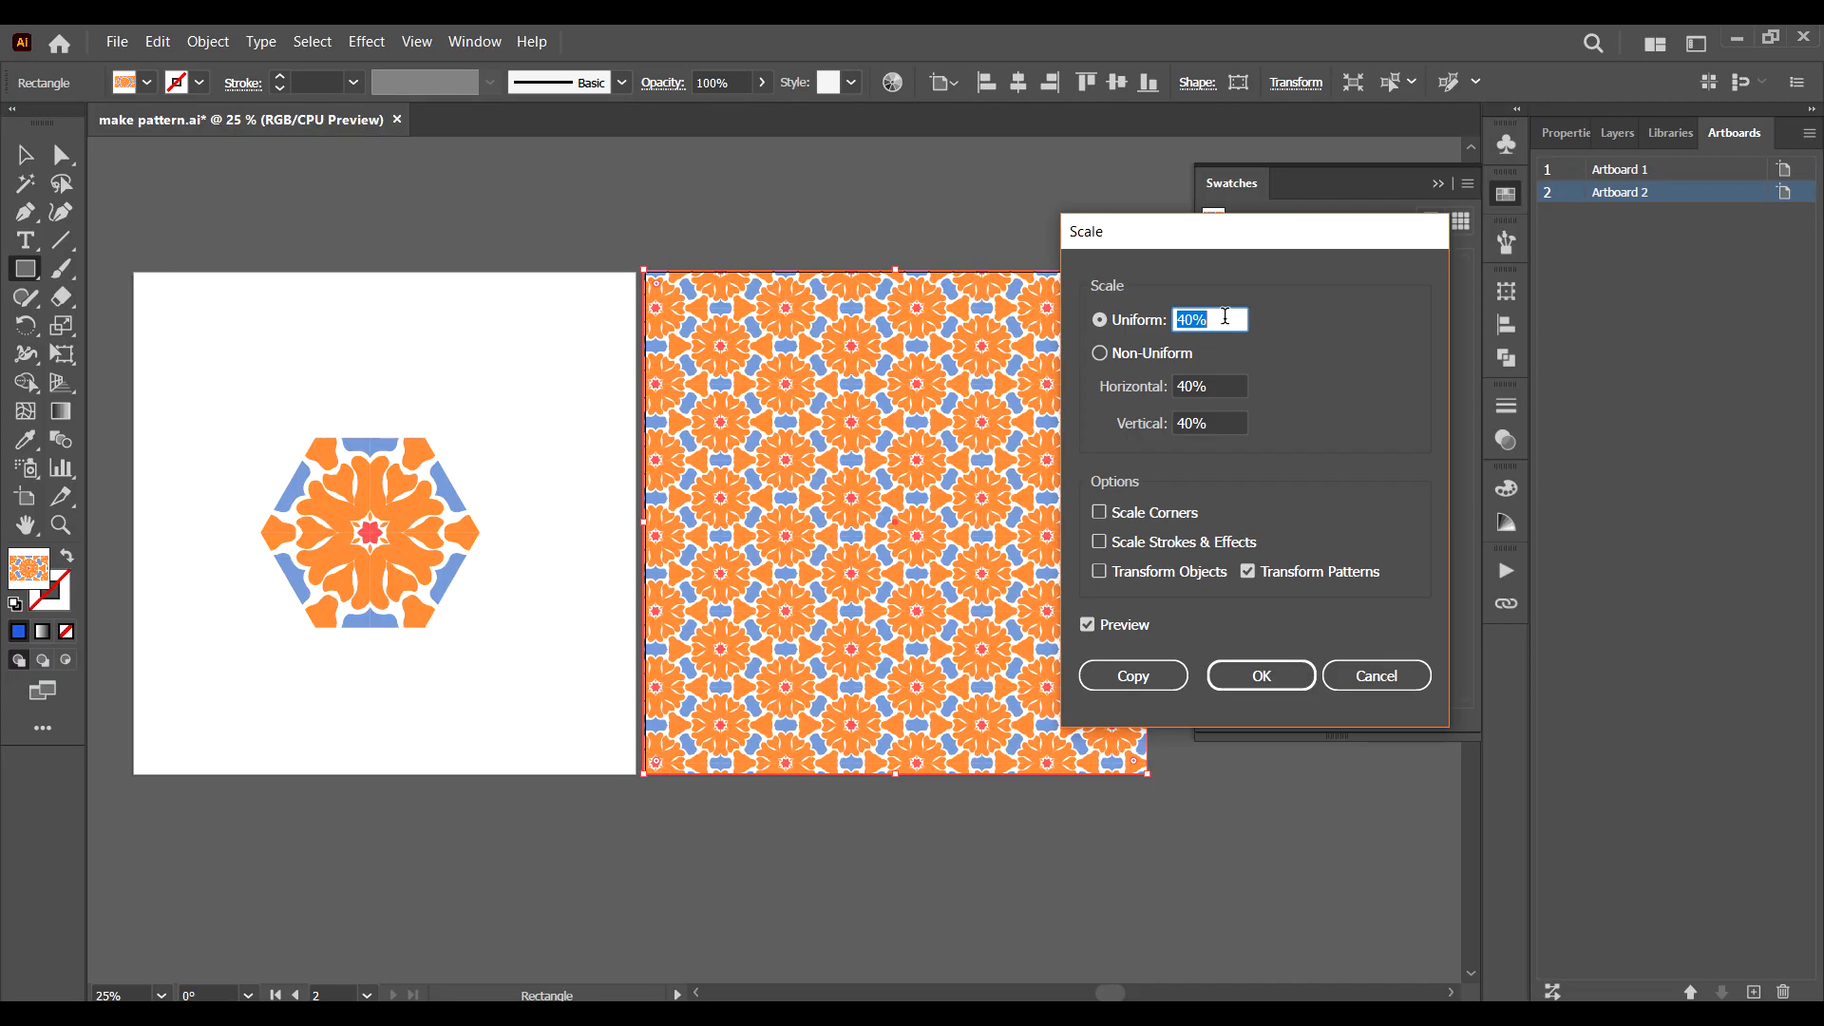
pyautogui.press('Up')
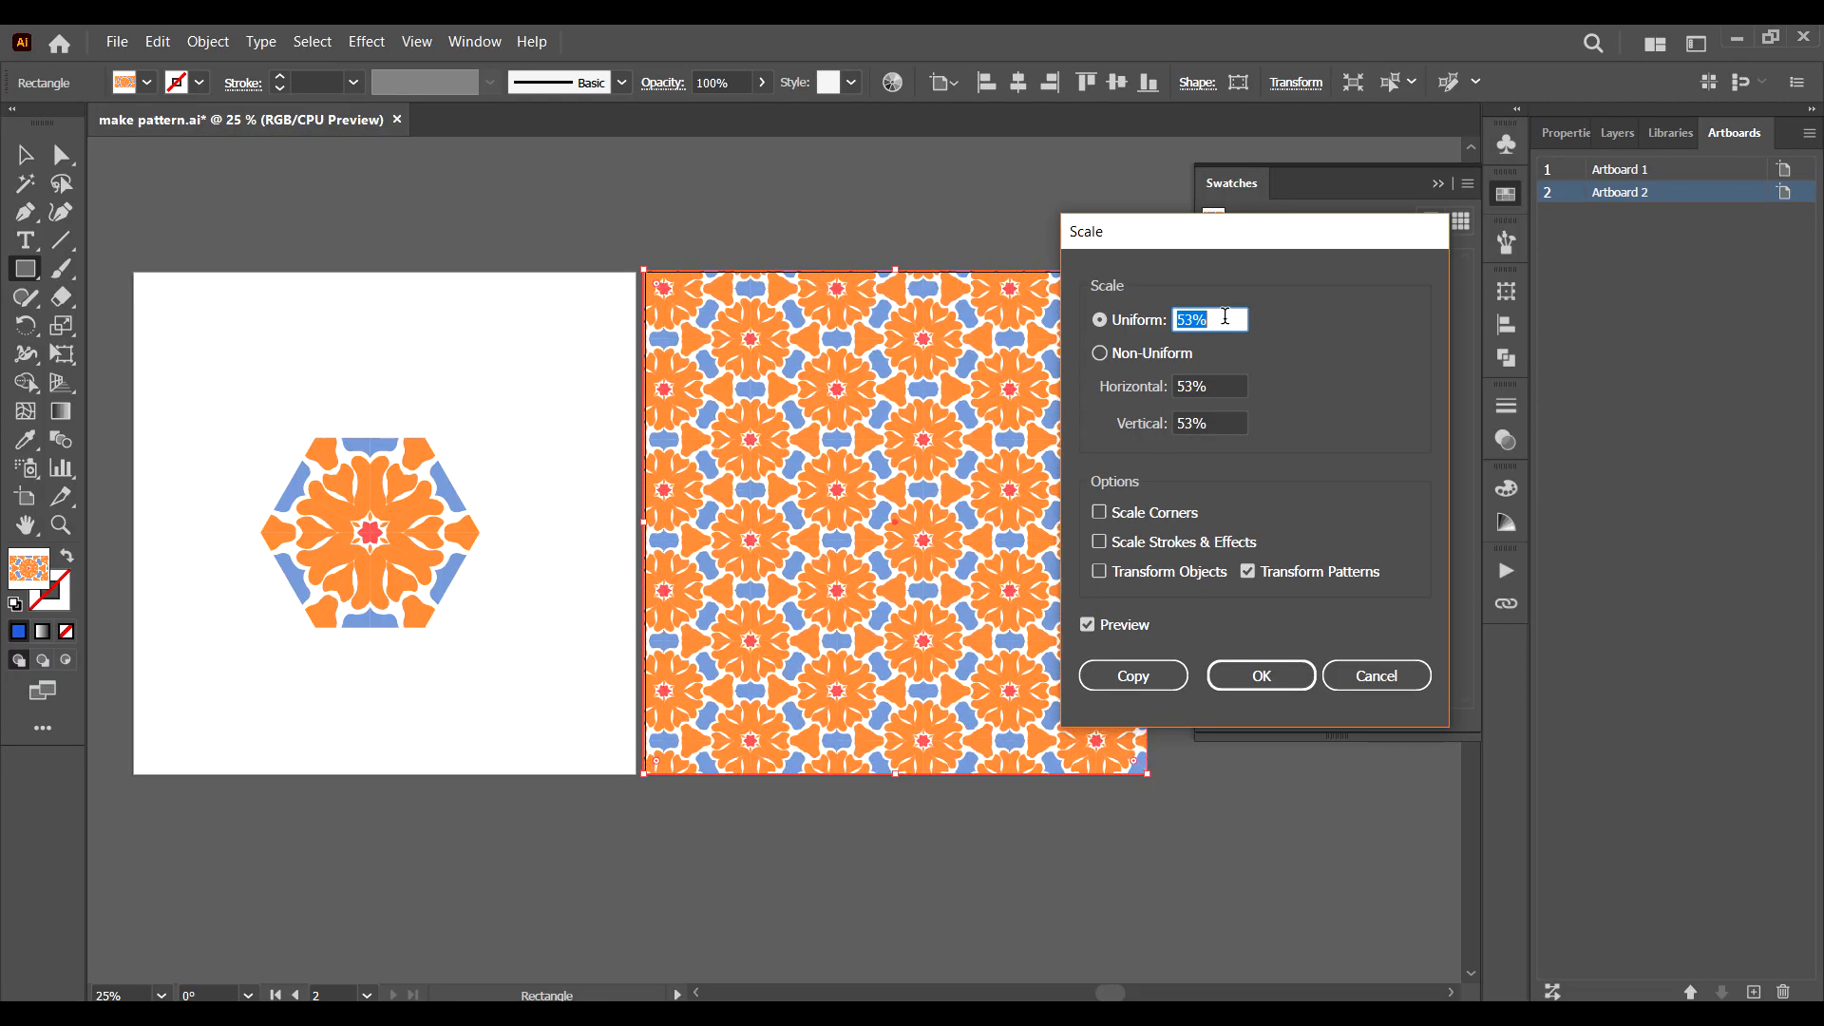
pyautogui.press('Down')
pyautogui.press('Down')
pyautogui.press('Down')
pyautogui.press('Down')
pyautogui.press('Down')
pyautogui.press('Down')
pyautogui.press('Down')
pyautogui.press('Down')
pyautogui.press('Down')
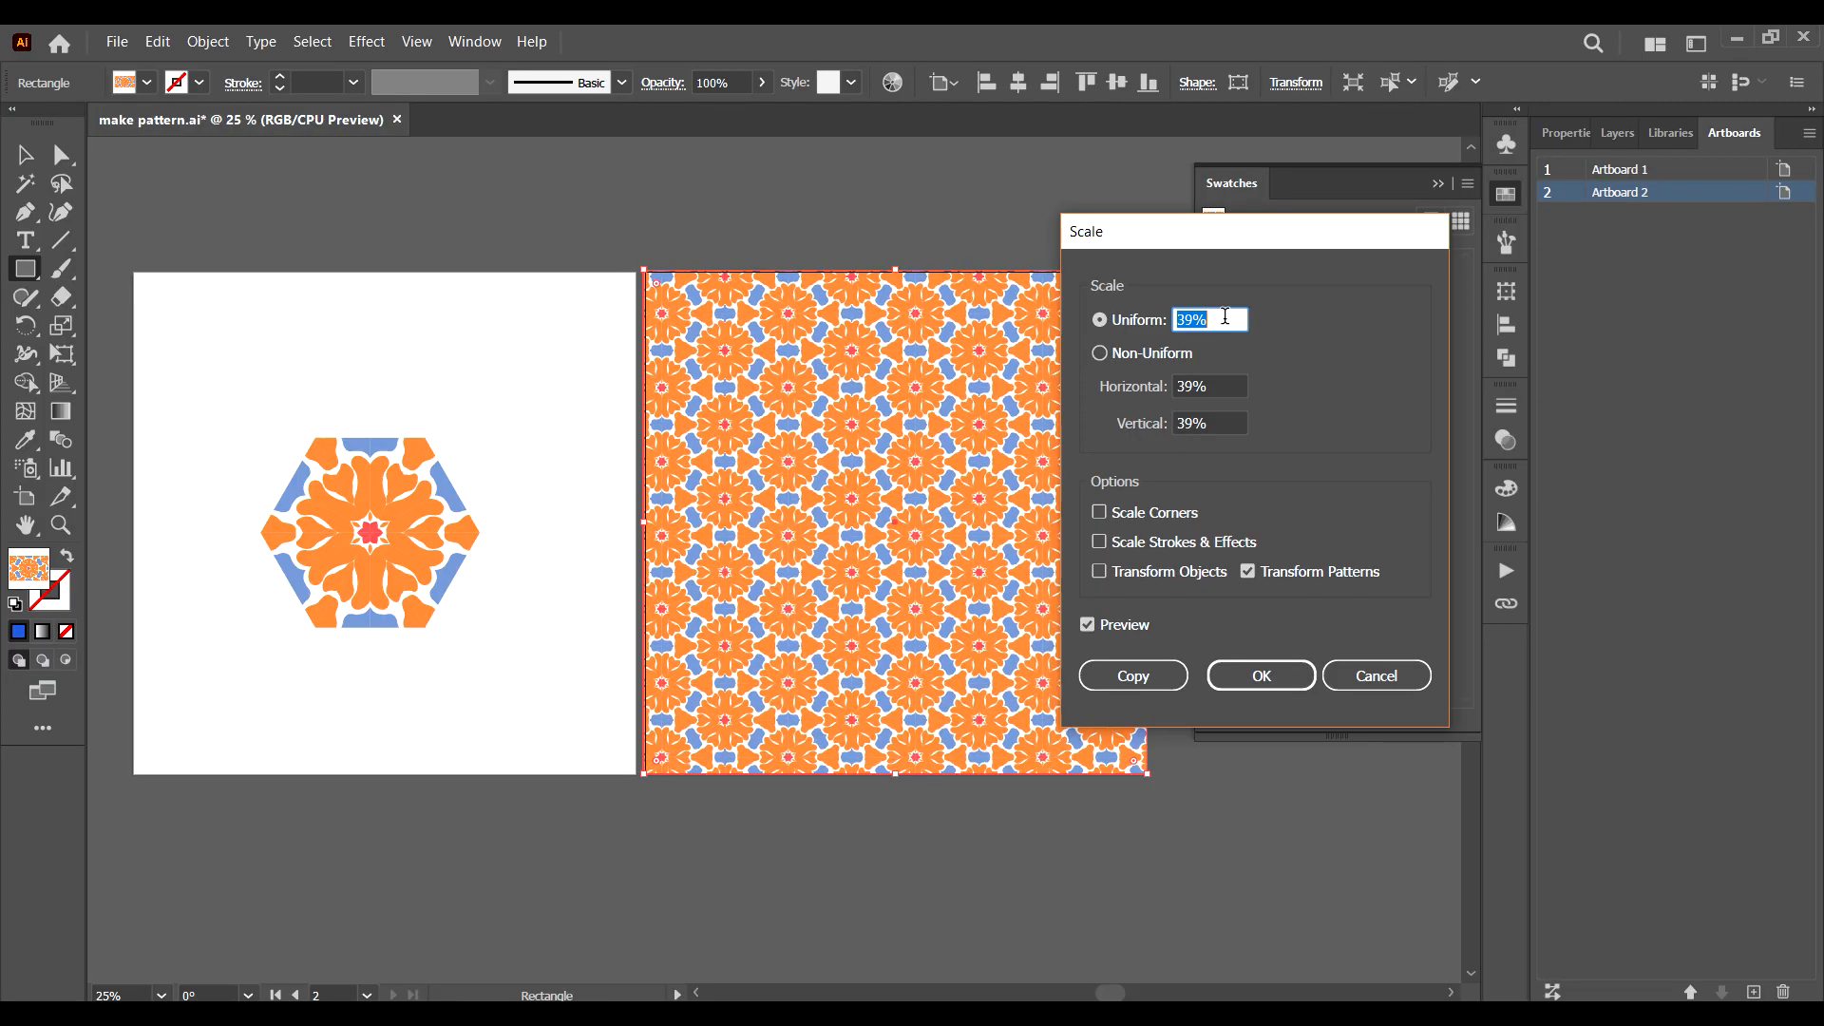
pyautogui.press('Up')
pyautogui.press('Up')
pyautogui.press('Up')
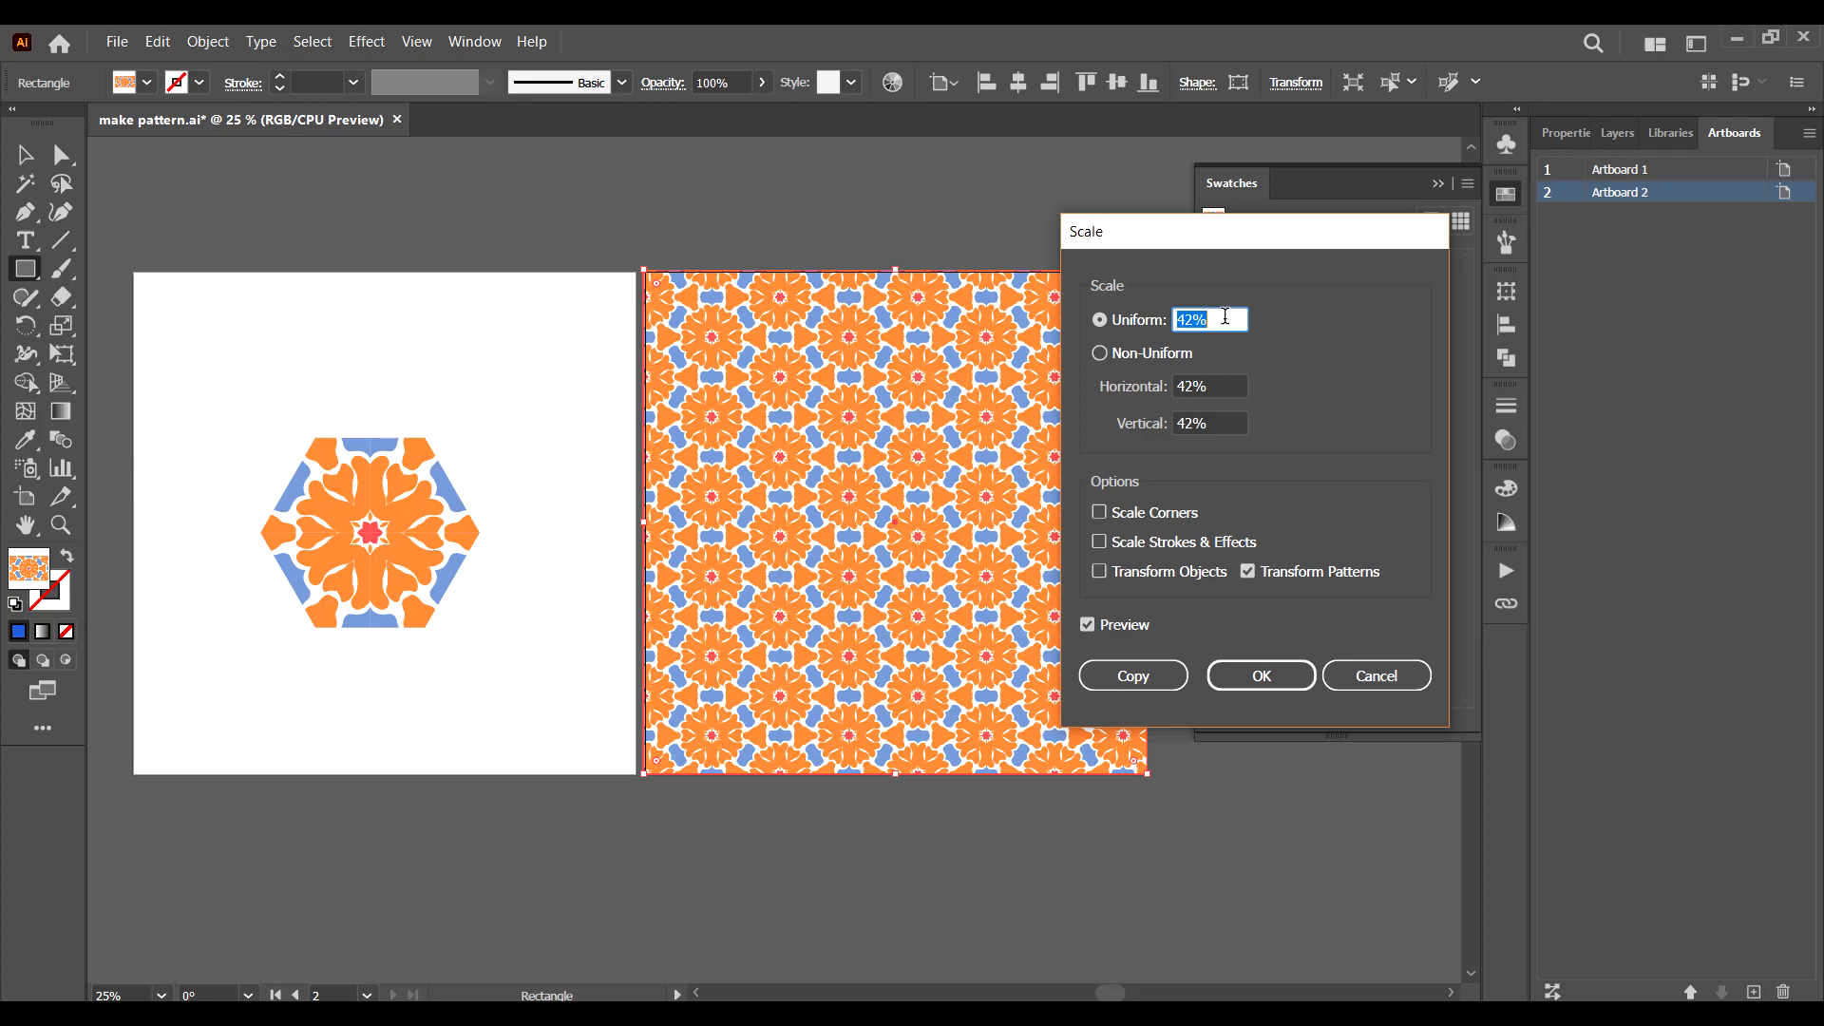
pyautogui.press('Down')
pyautogui.press('Down')
pyautogui.press('Down')
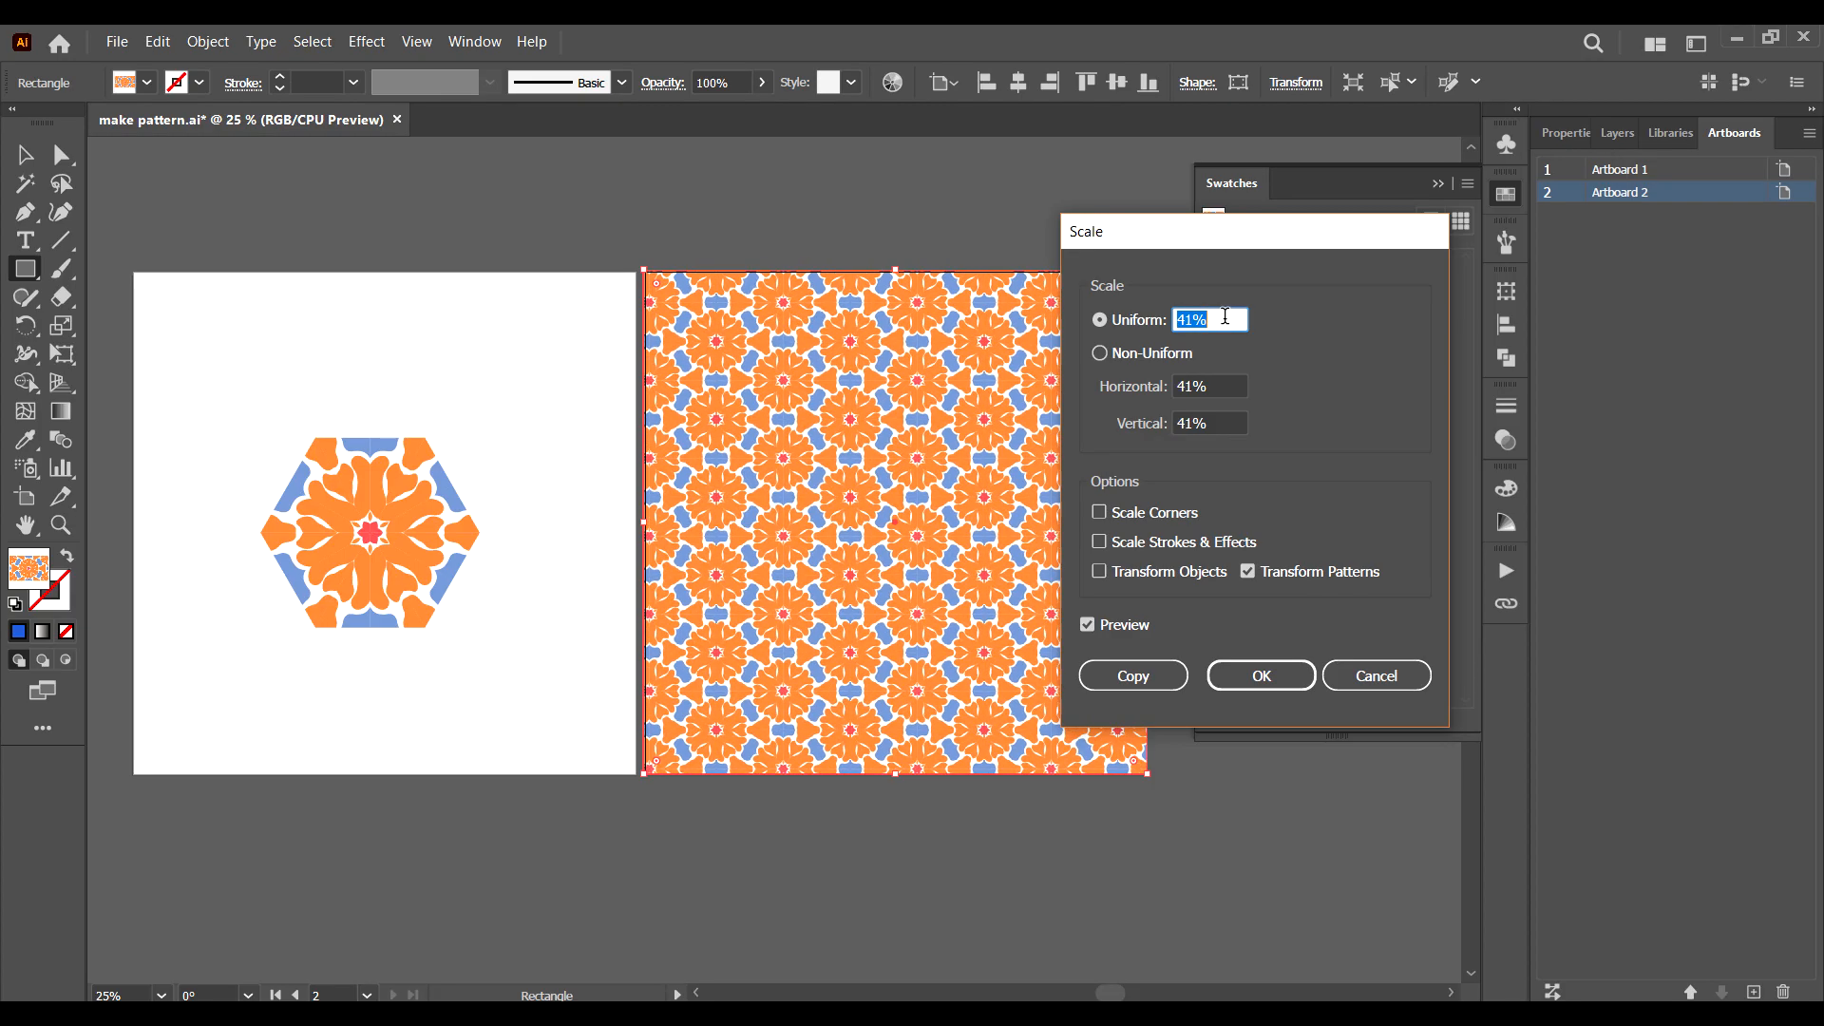
pyautogui.press('Down')
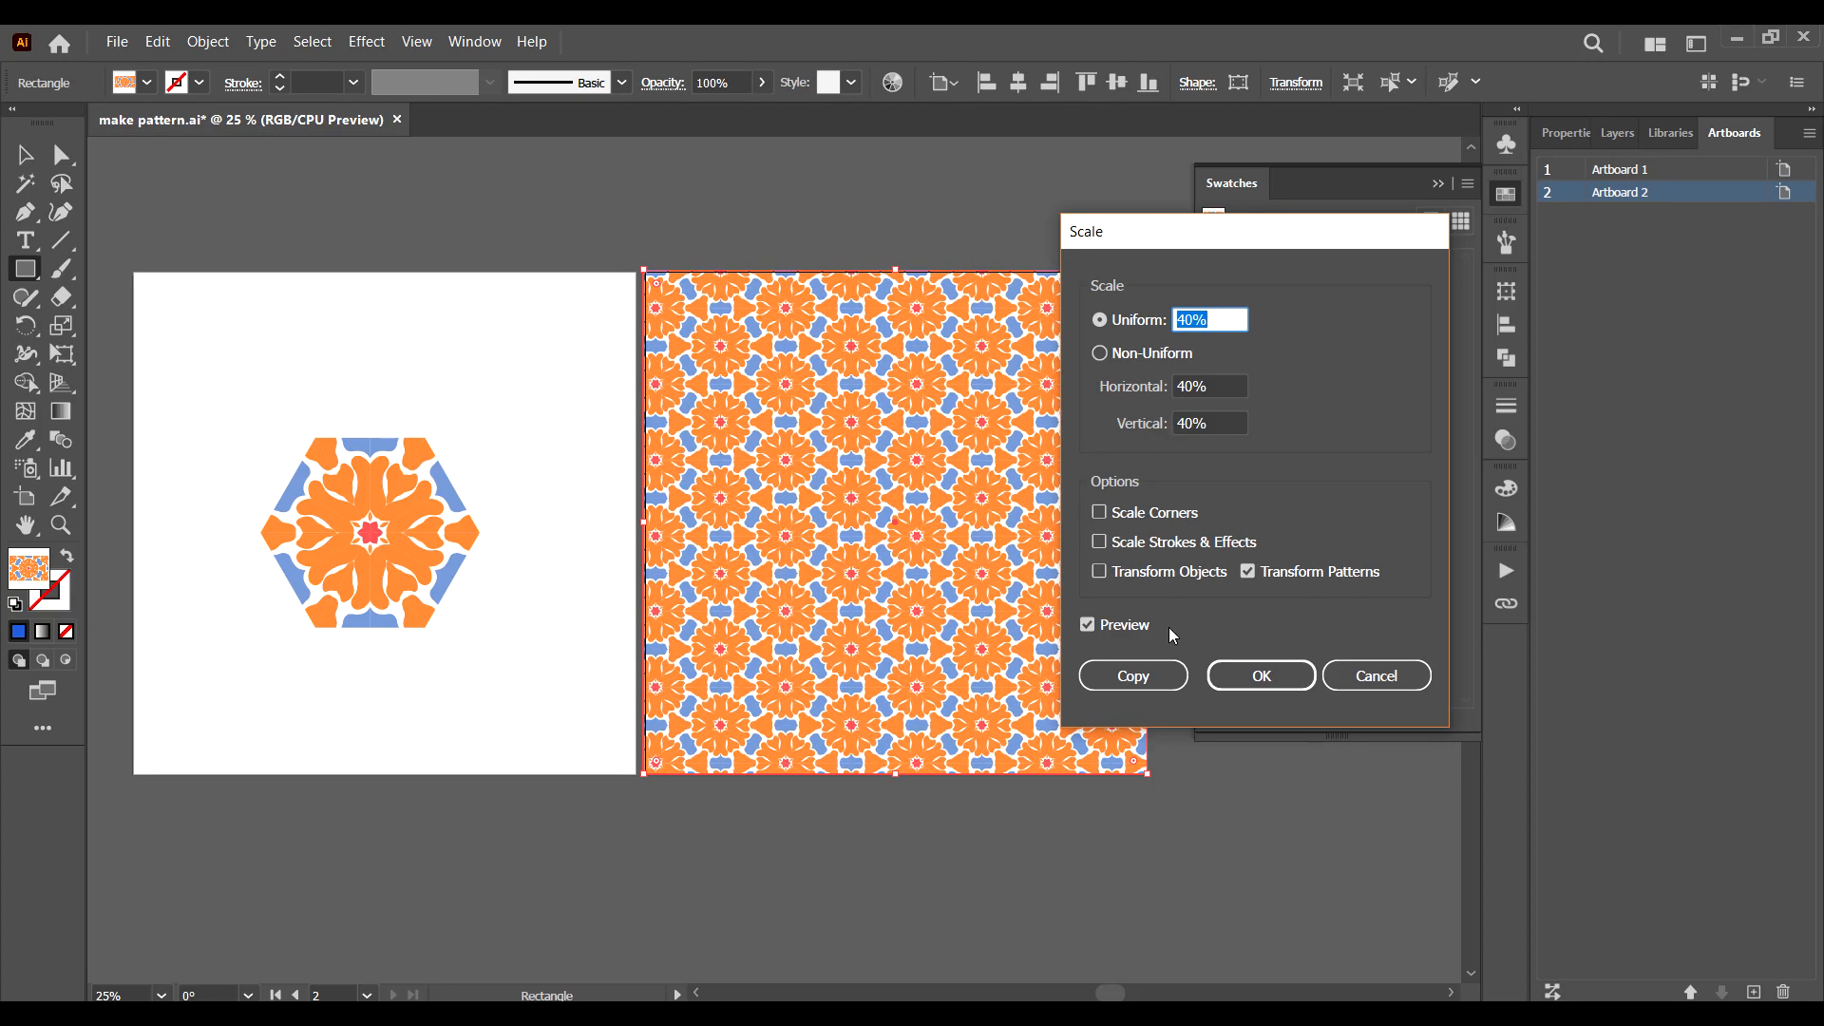
pyautogui.click(1252, 673)
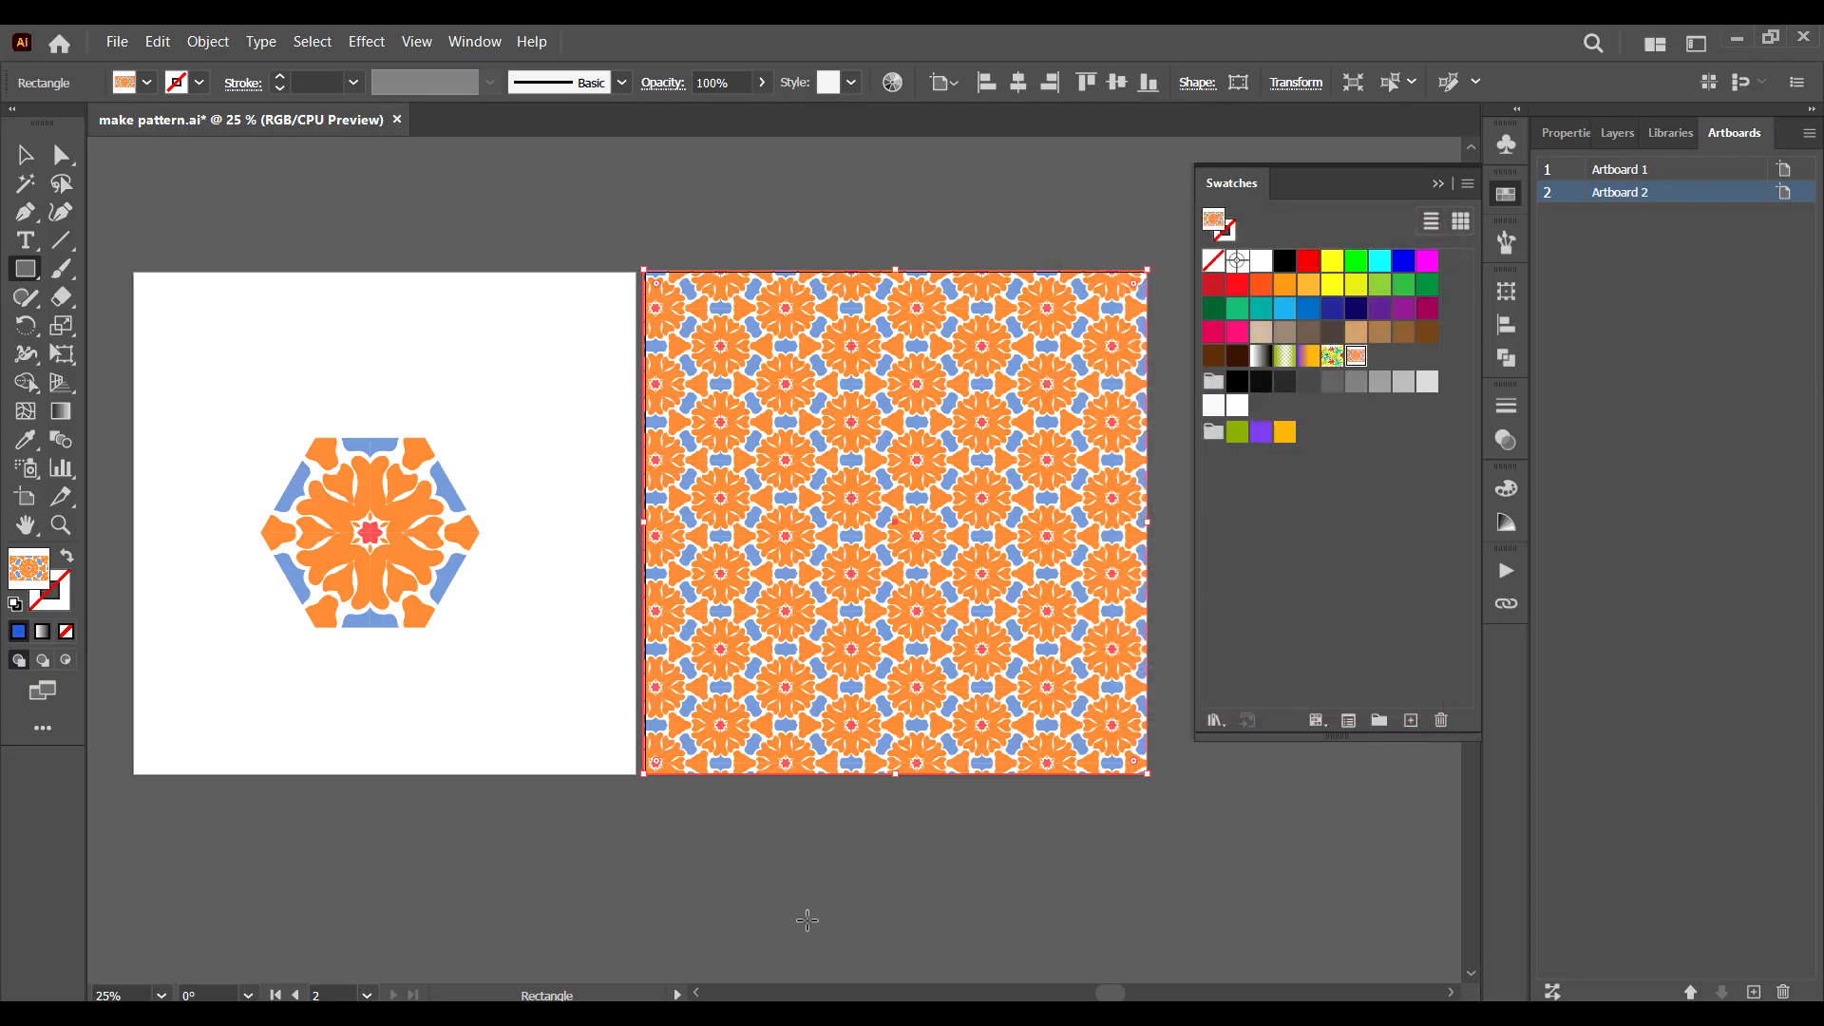